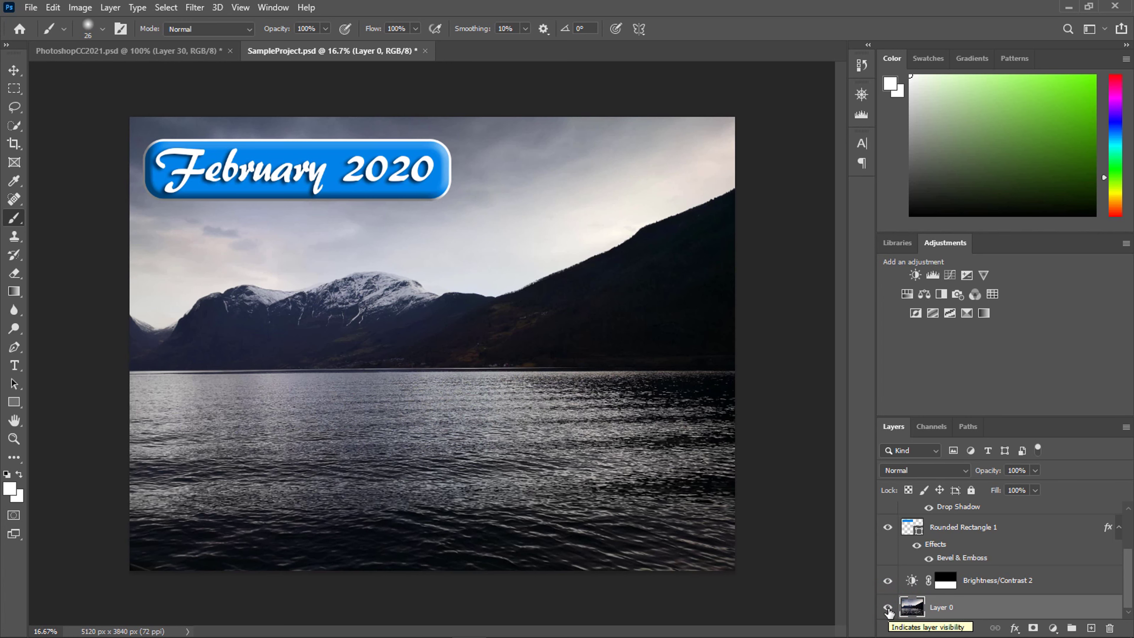
Toggle the visibility of the Rounded Rectangle 1 shape and the February 2020 text layer off and back on
scroll(887, 599, "up", 3)
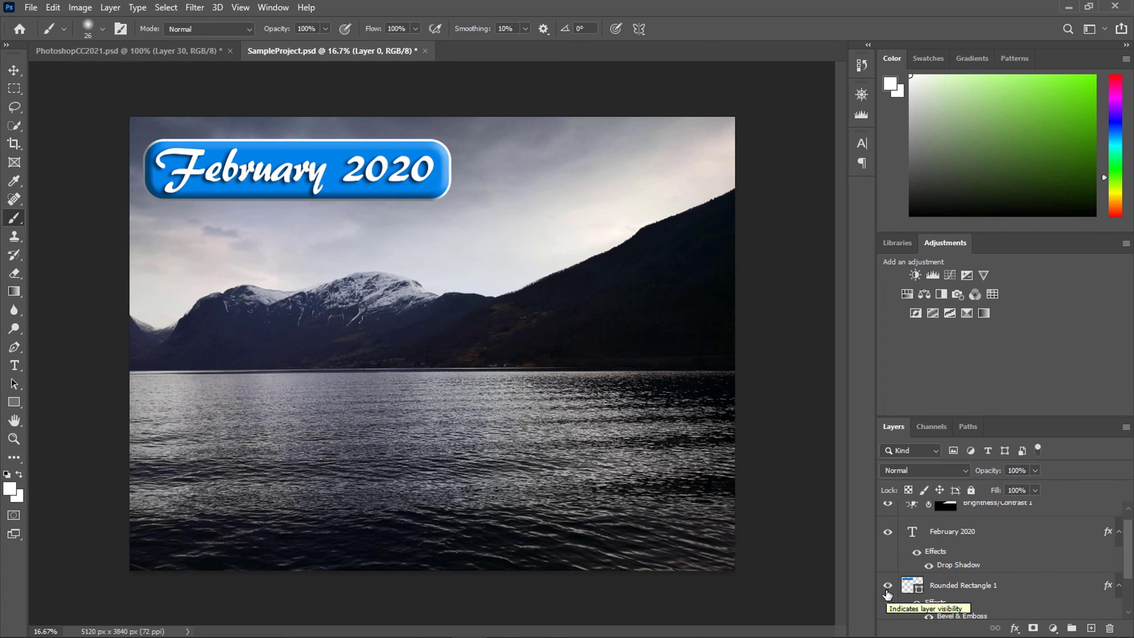
left_click(887, 588)
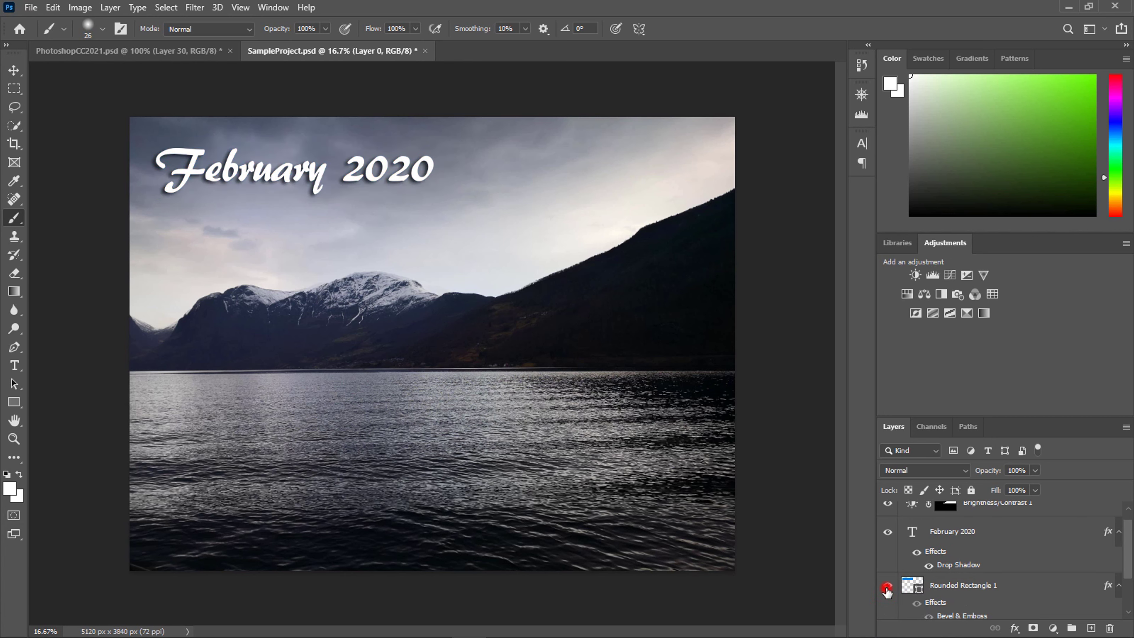
left_click(887, 588)
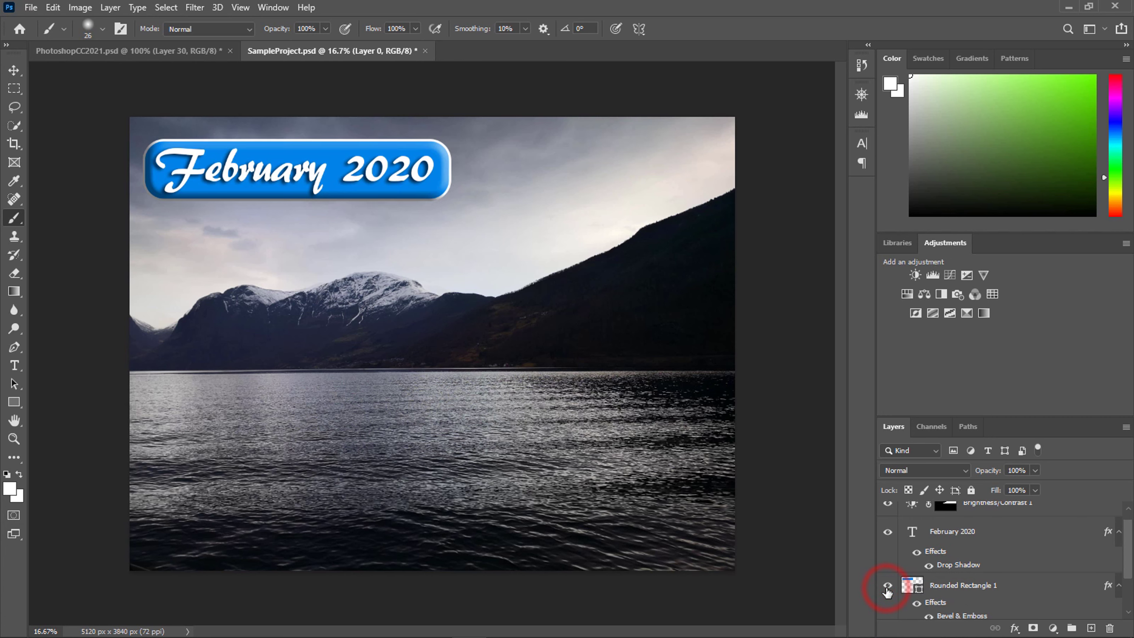
left_click(888, 532)
left_click(887, 533)
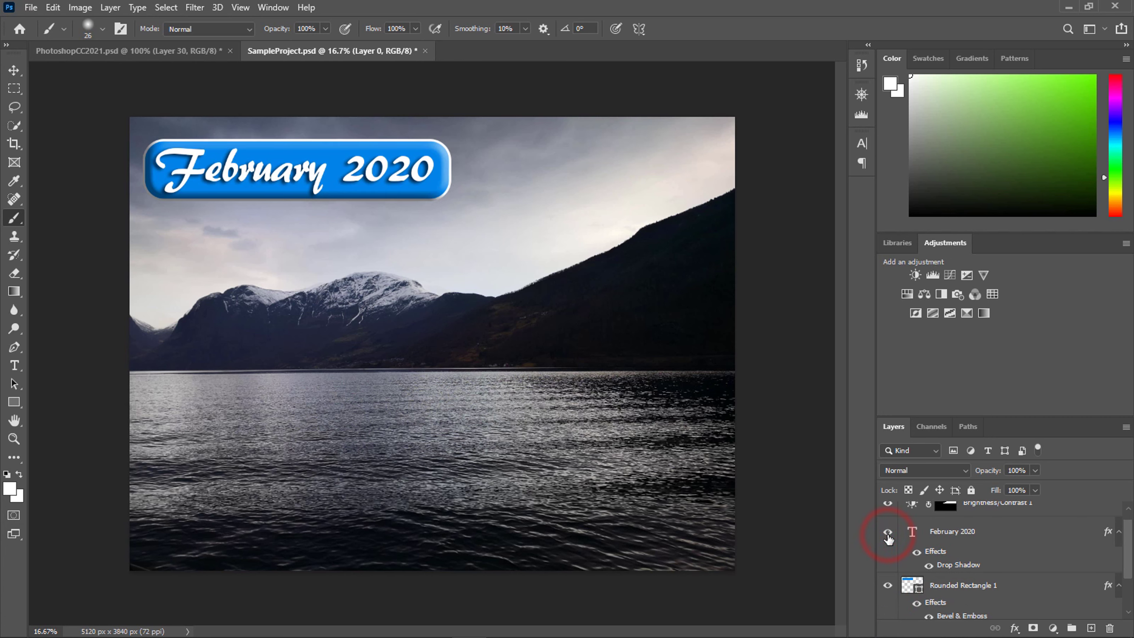
Toggle the visibility of the Brightness/Contrast 2 and Brightness/Contrast 1 adjustment layers off and back on
scroll(889, 539, "down", 2)
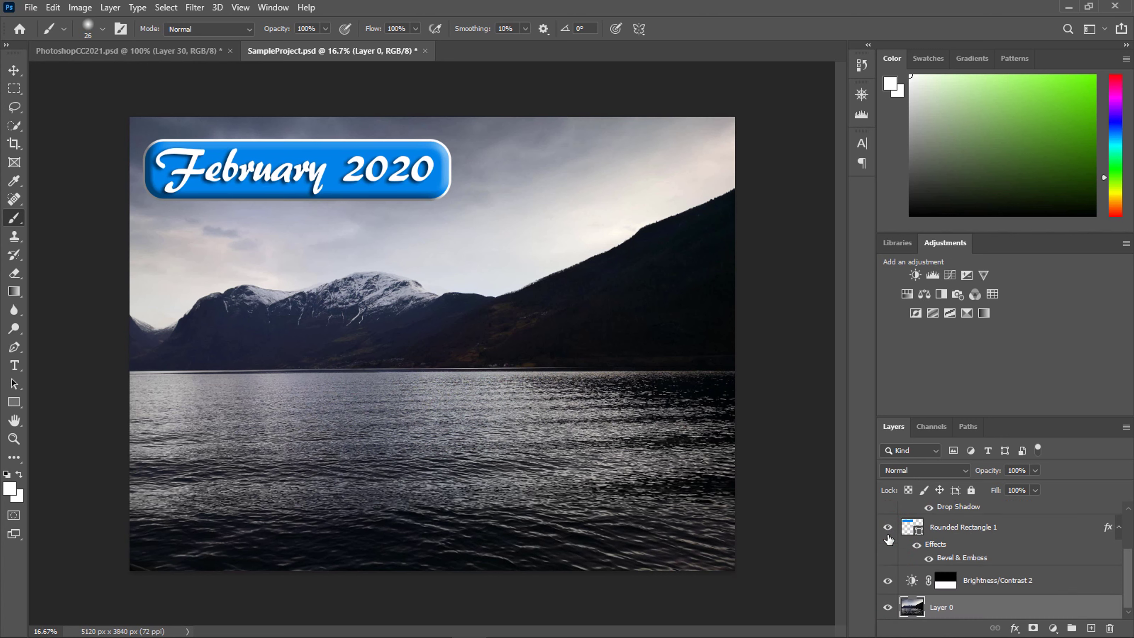
left_click(887, 581)
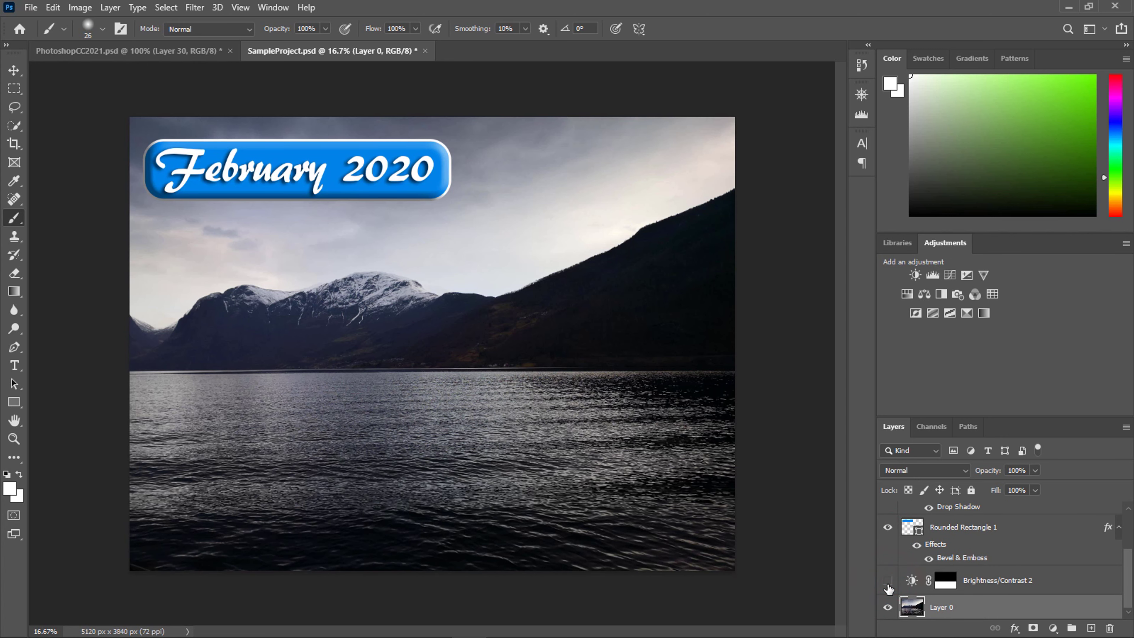
left_click(887, 581)
scroll(889, 588, "up", 3)
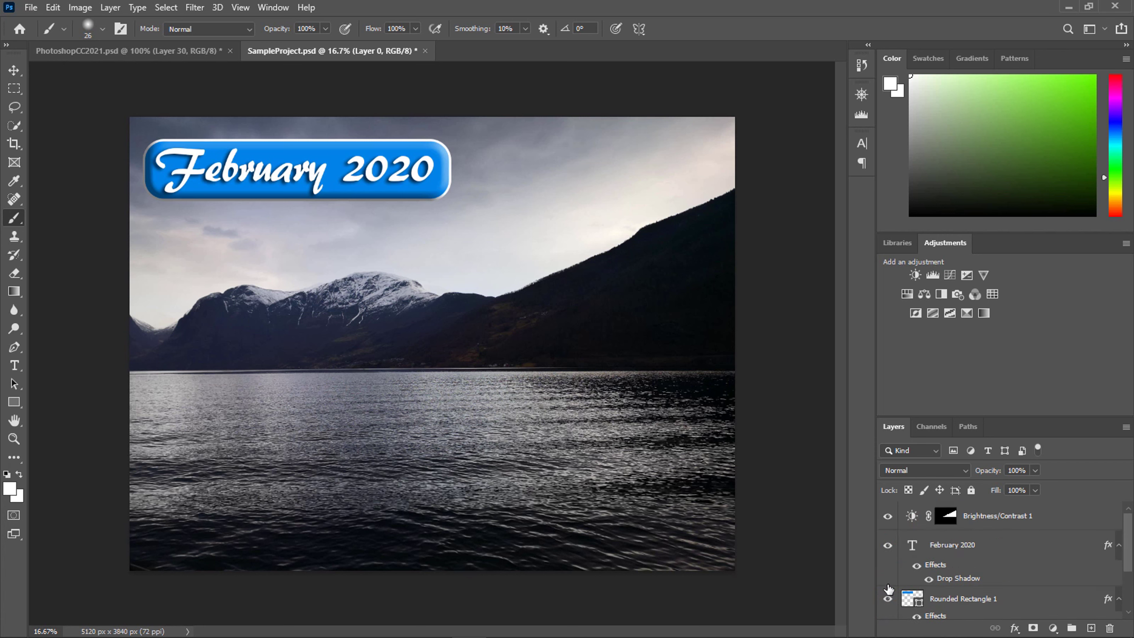
left_click(888, 518)
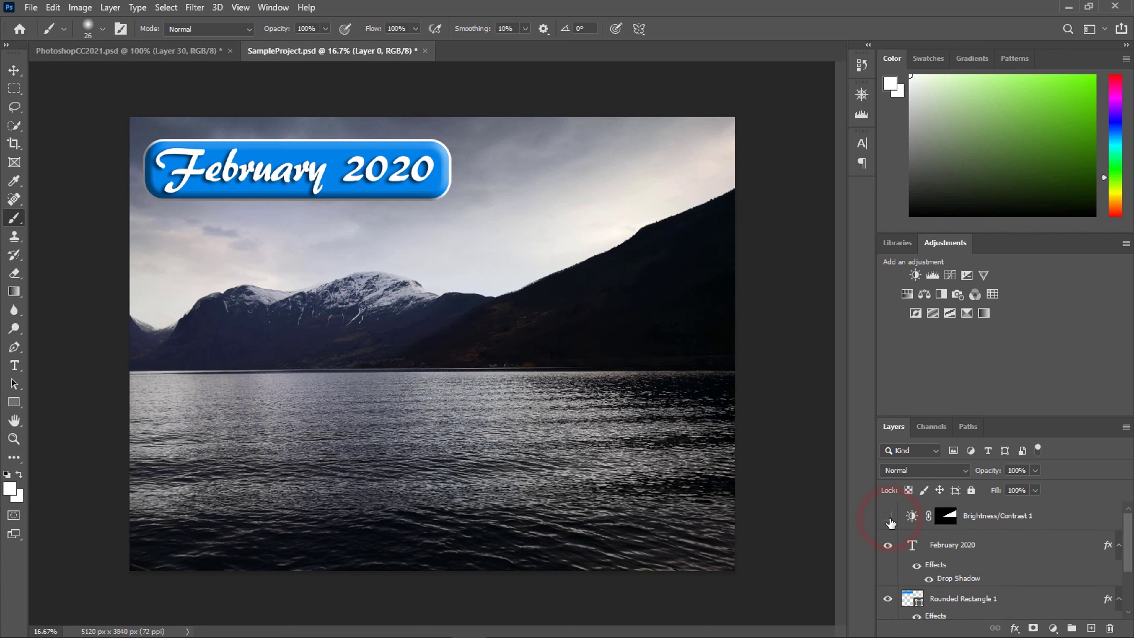
left_click(889, 517)
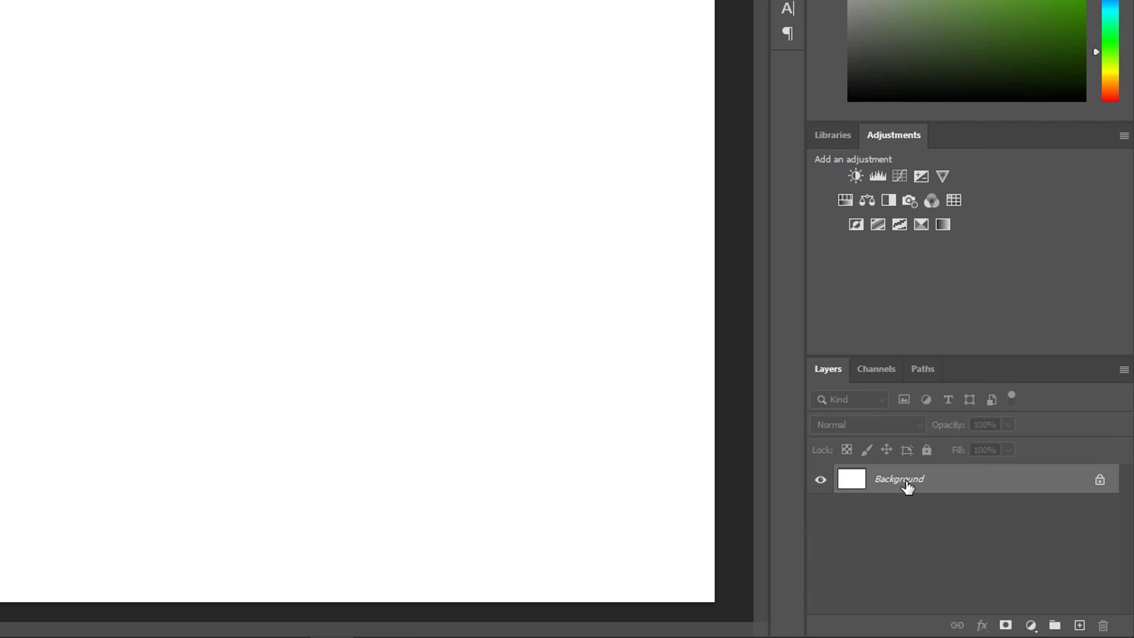
Convert MyProject's locked Background into a regular editable layer named Layer 0
double_click(898, 480)
left_click(558, 55)
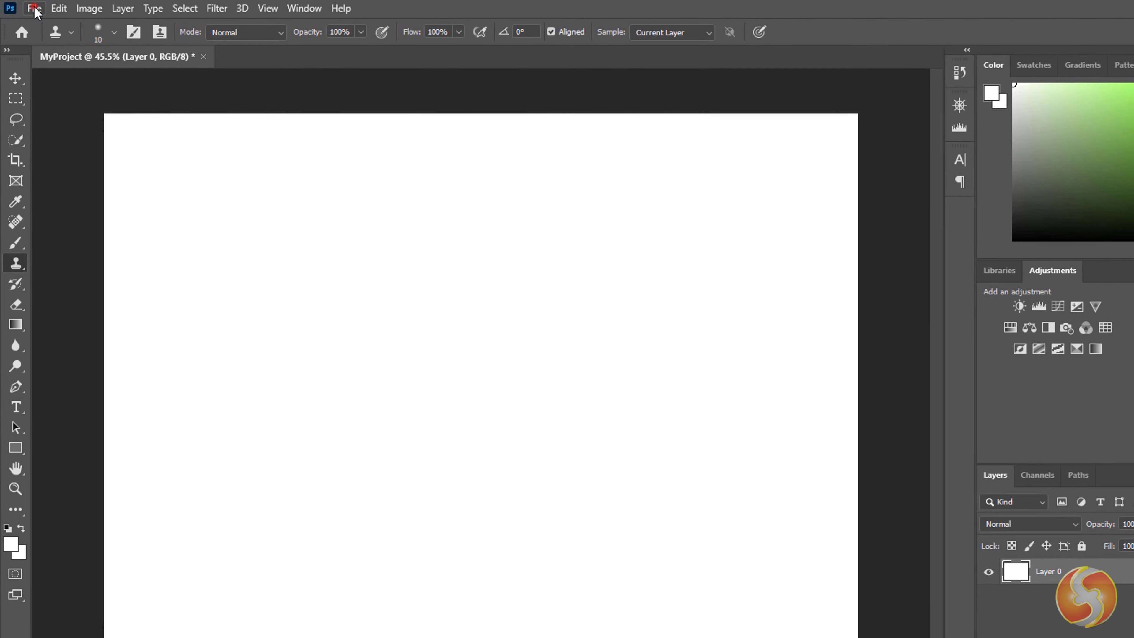
Open the image IMG_20200605_133642.jpg from the PSE2021 folder as a separate document
left_click(47, 7)
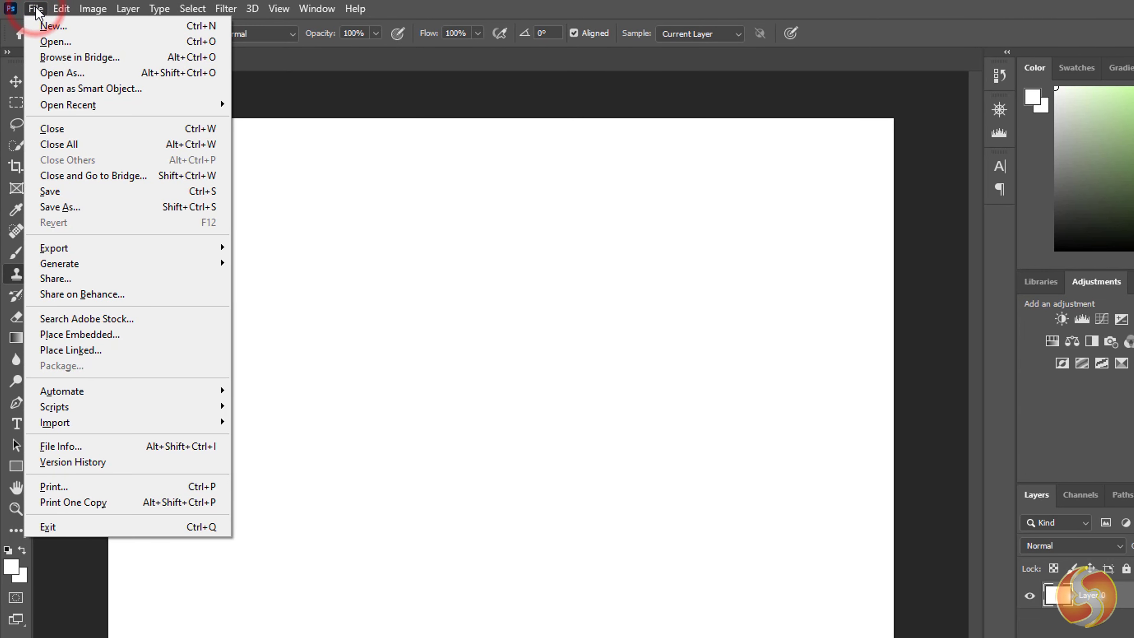
left_click(53, 41)
left_click(522, 187)
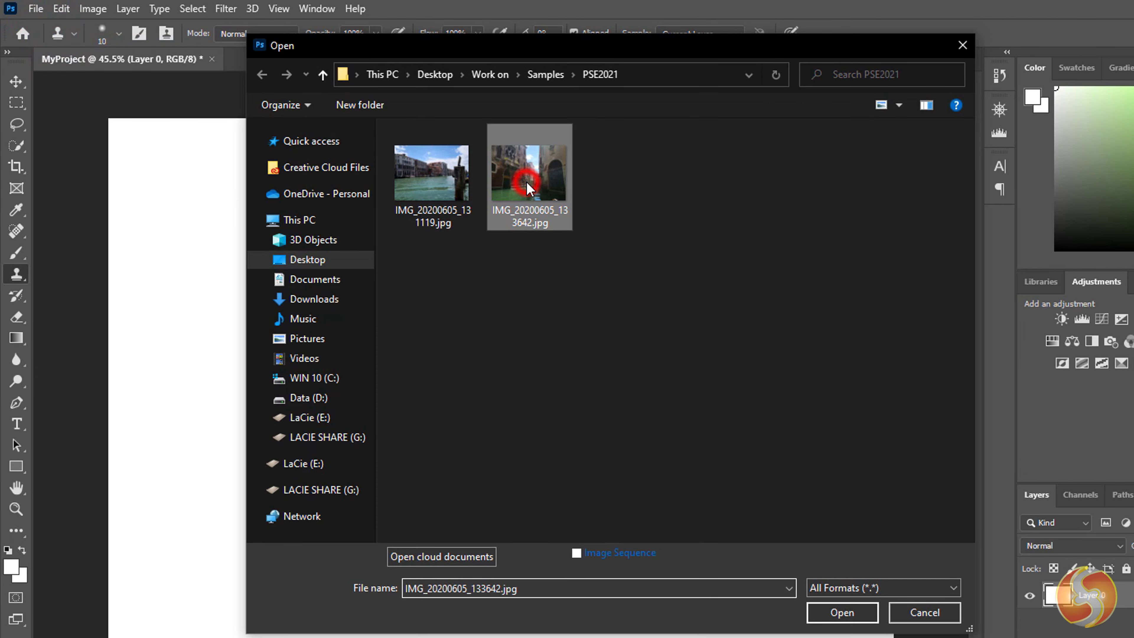
left_click(823, 622)
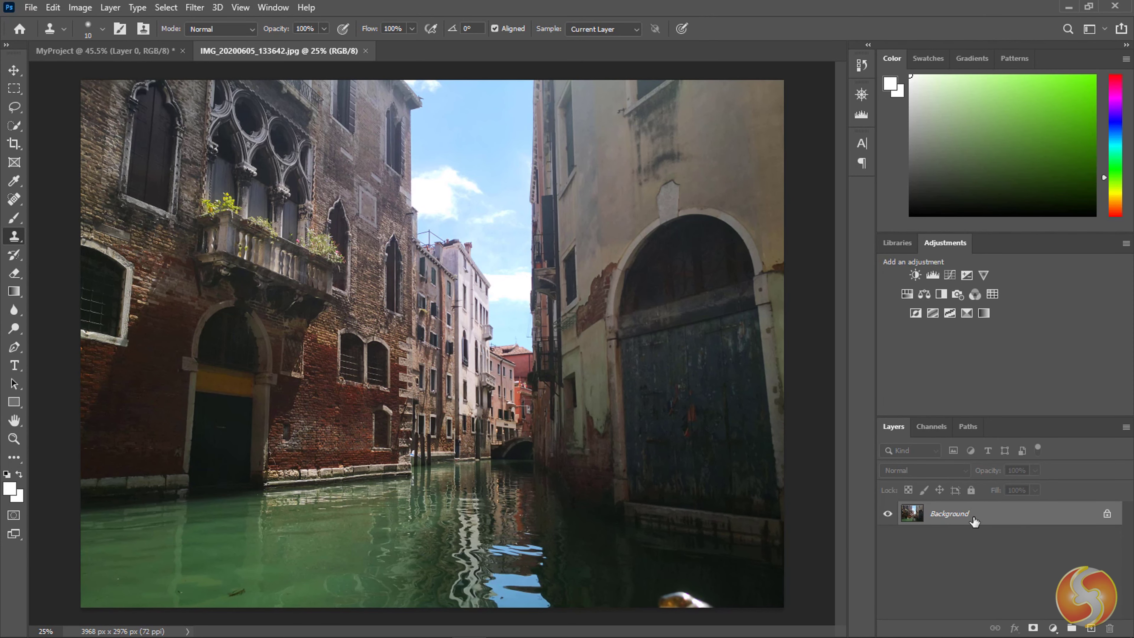
Open the image IMG_20200605_131119.jpg from the PSE2021 folder as another document
left_click(33, 8)
left_click(53, 40)
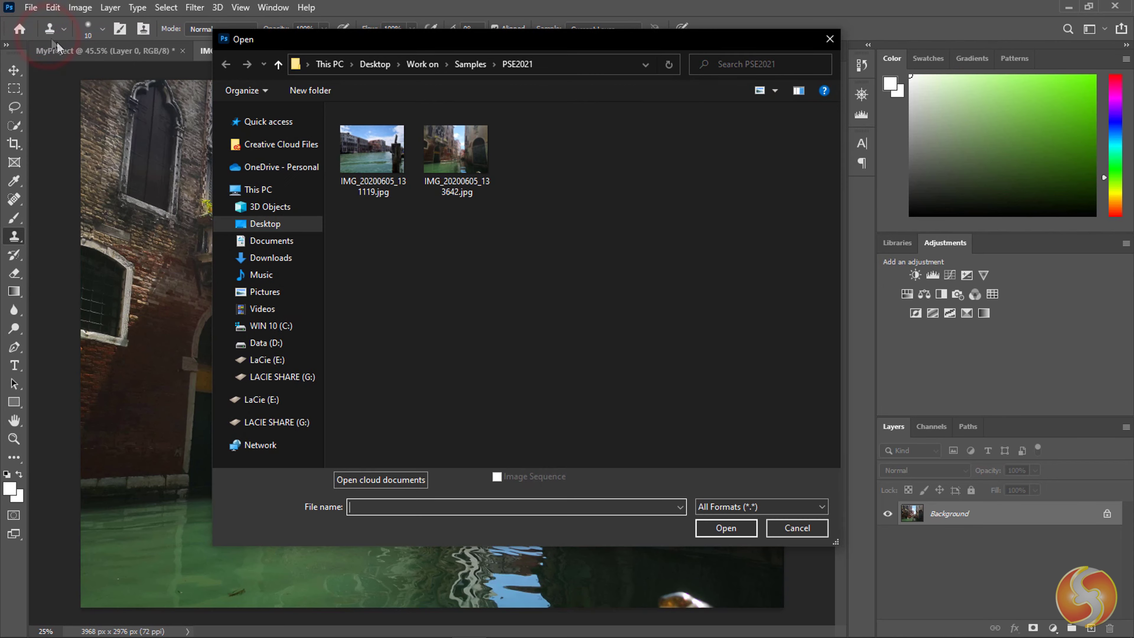
left_click(357, 154)
left_click(726, 527)
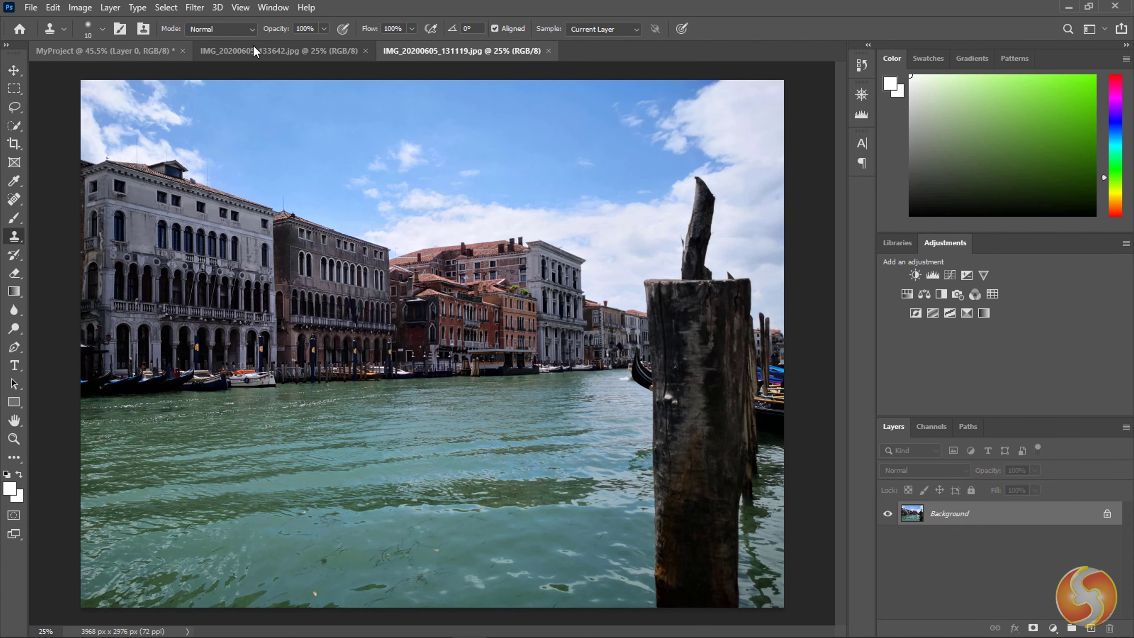
View the open documents in turn: MyProject, IMG_20200605_133642.jpg and IMG_20200605_131119.jpg
left_click(124, 50)
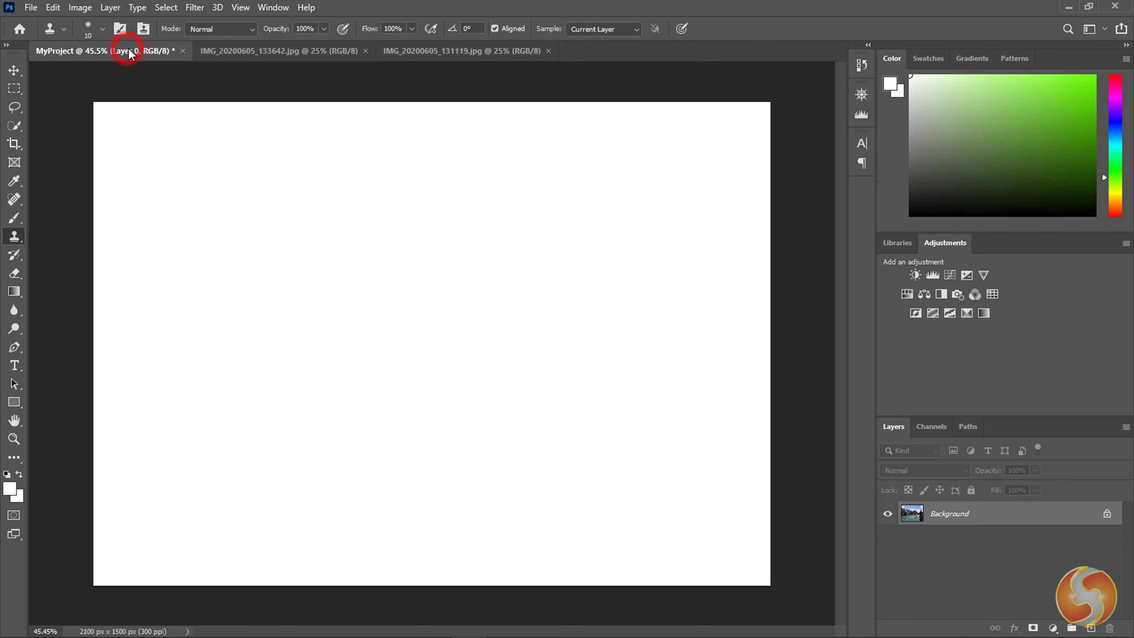
left_click(256, 51)
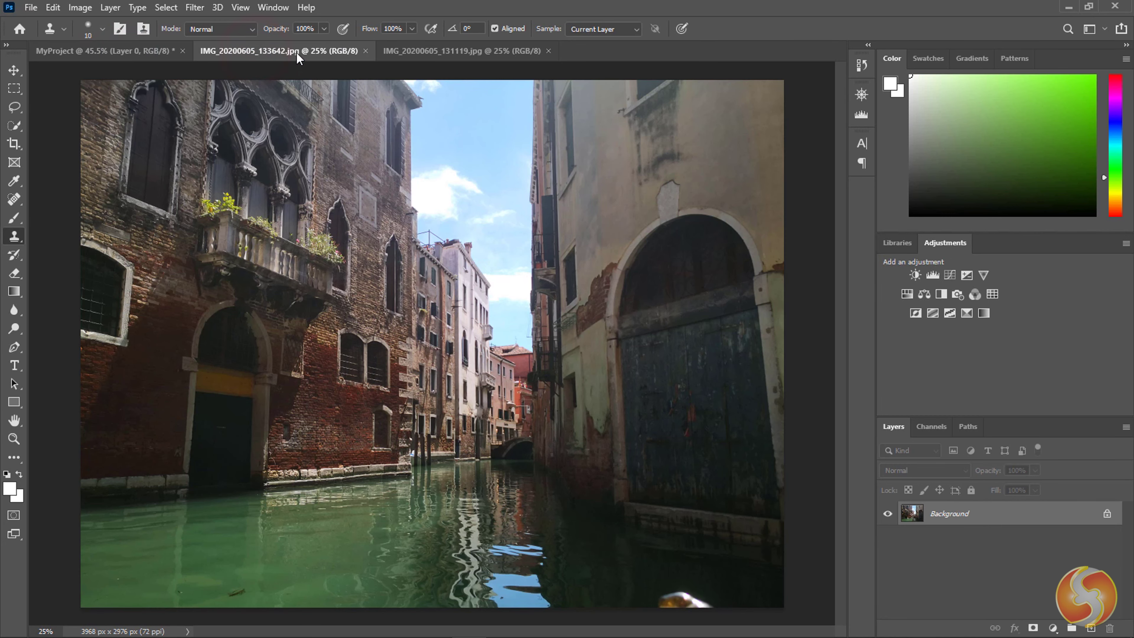
left_click(449, 52)
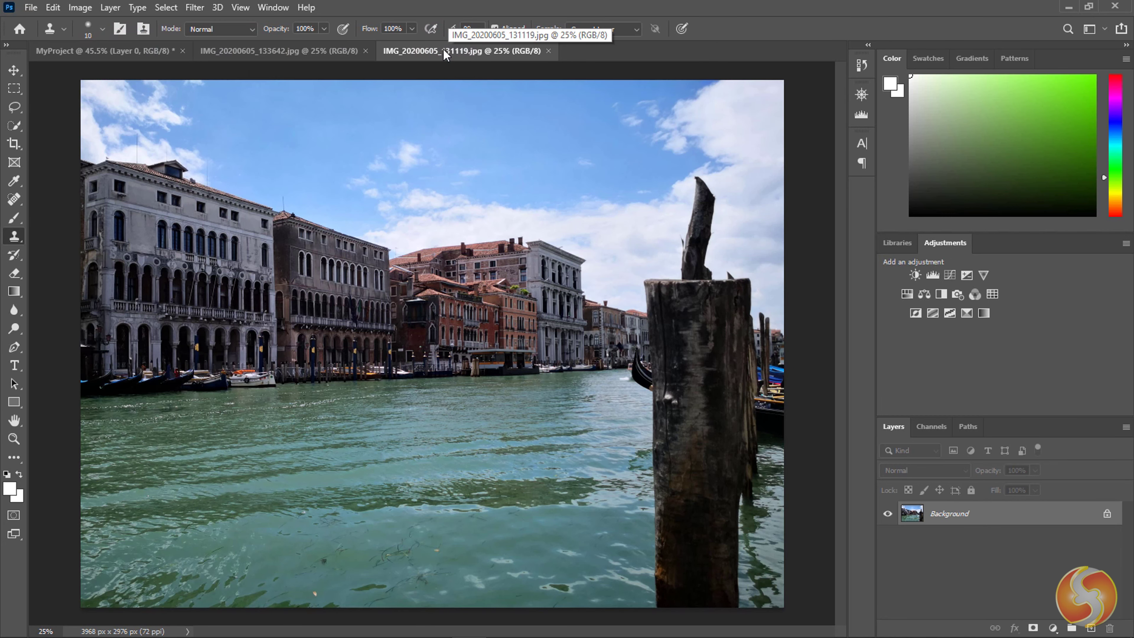
Select the whole picture in IMG_20200605_133642.jpg with a rectangular marquee and cut it
left_click(305, 53)
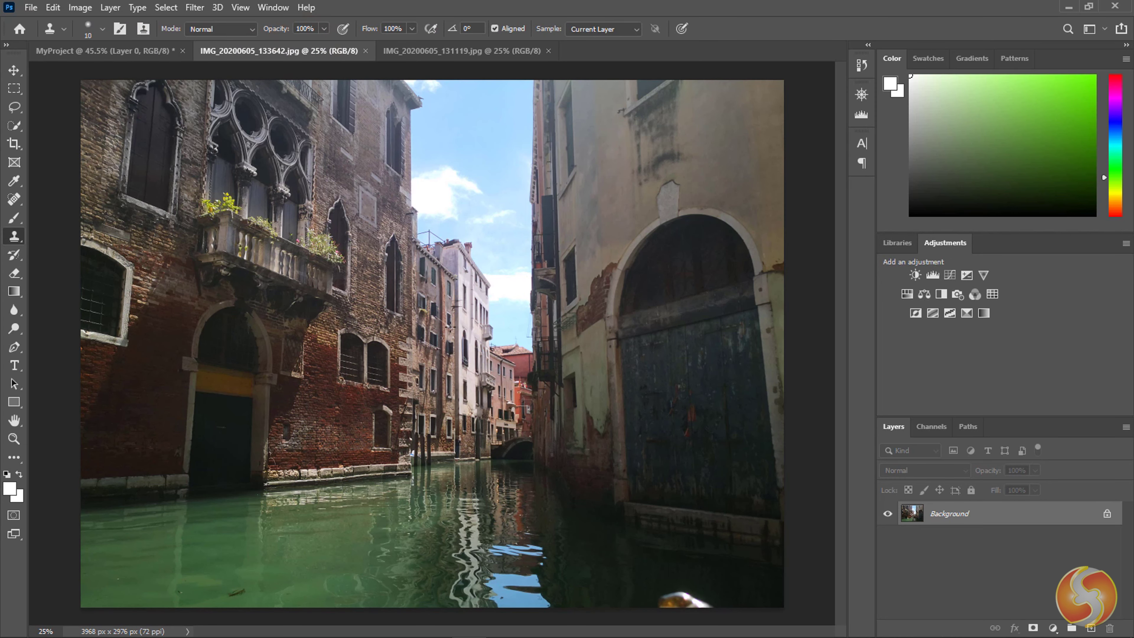
left_click(14, 90)
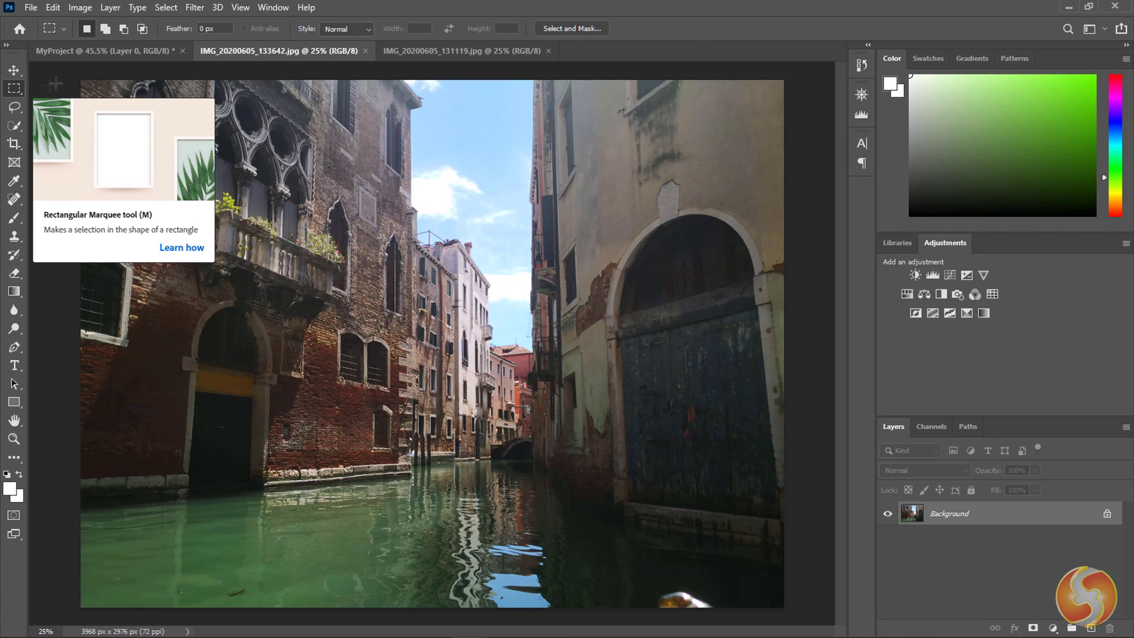
left_click_drag(72, 73, 807, 625)
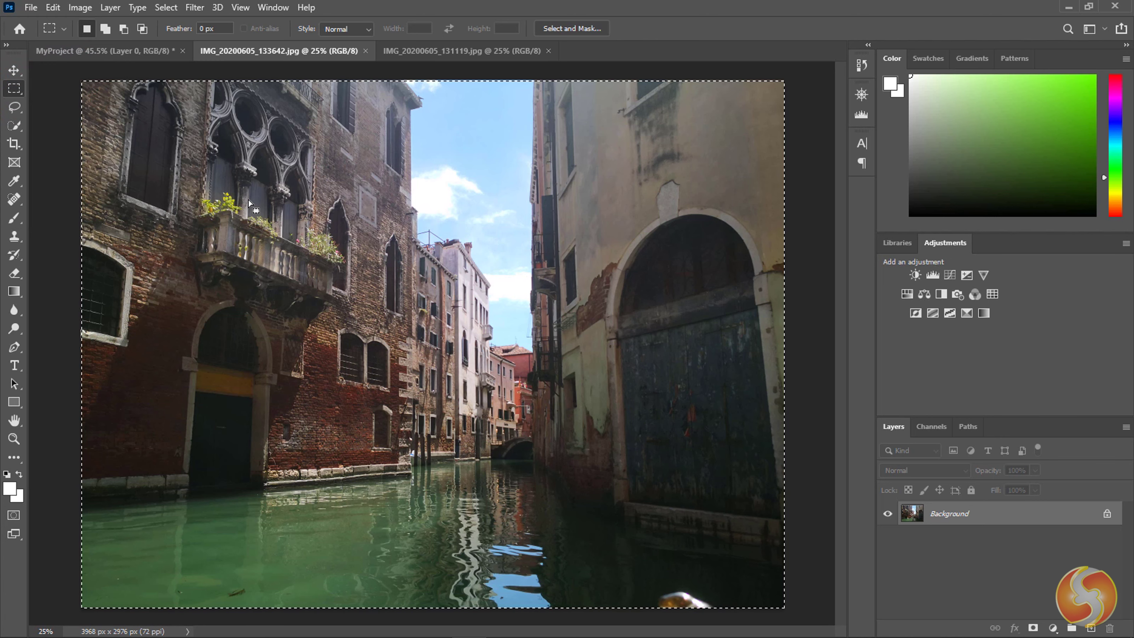
left_click(52, 8)
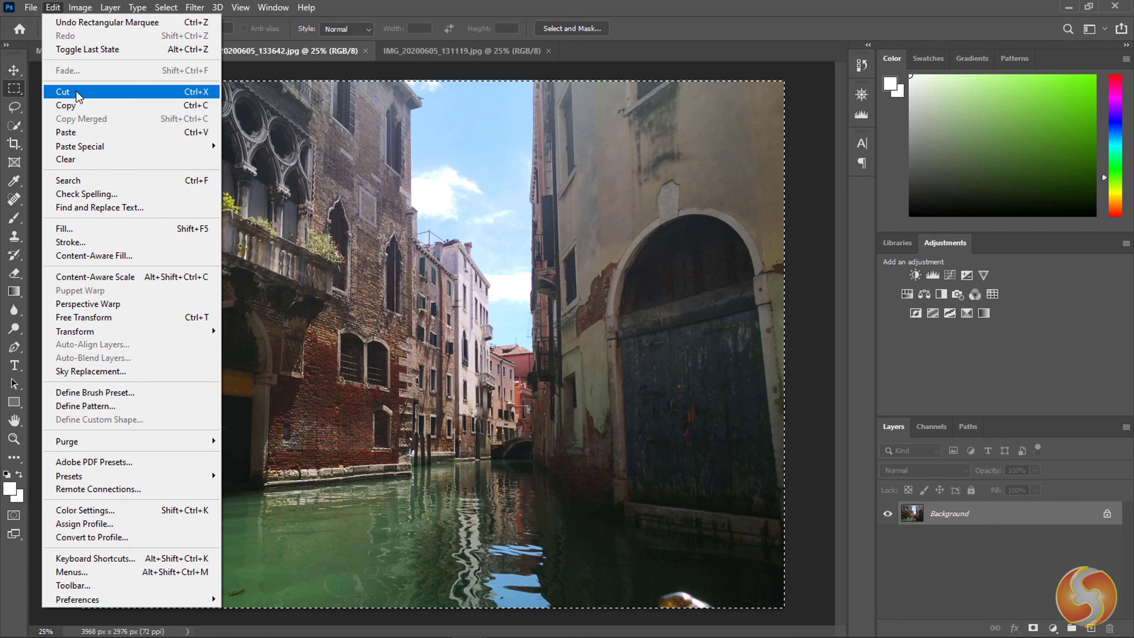
left_click(65, 91)
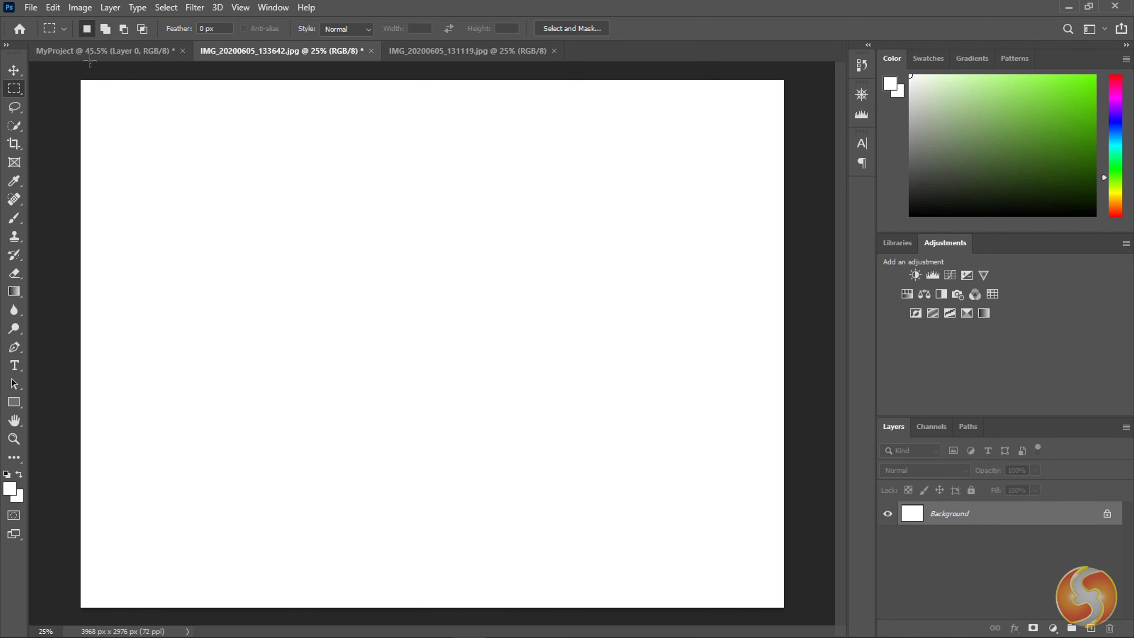
Paste the cut canal photo into the MyProject document as a new layer
left_click(93, 52)
left_click(52, 7)
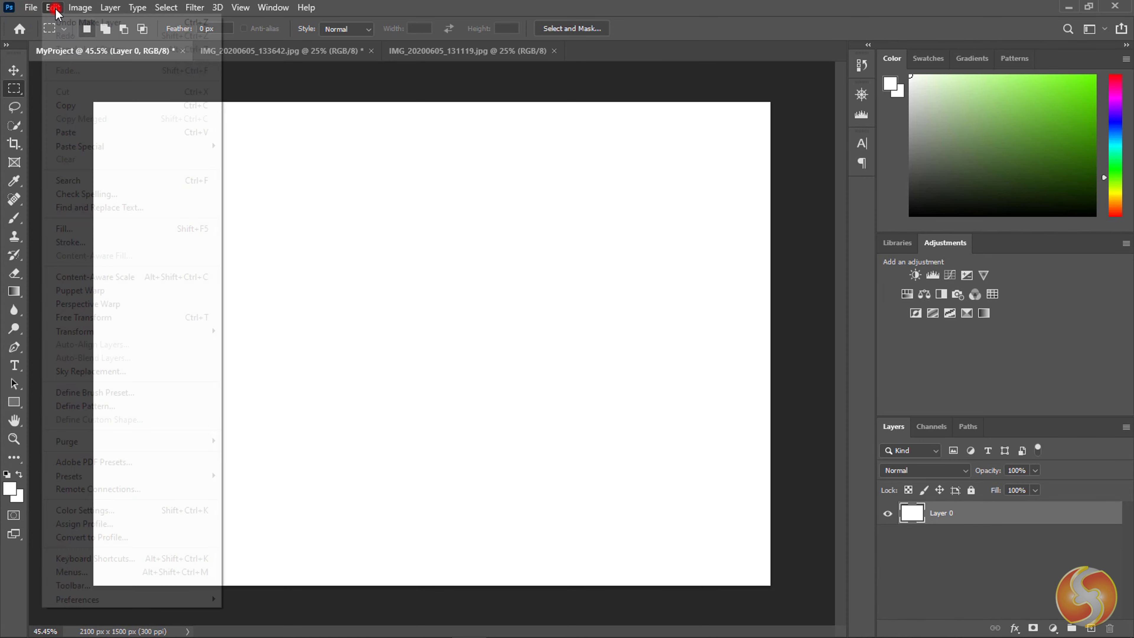
left_click(66, 132)
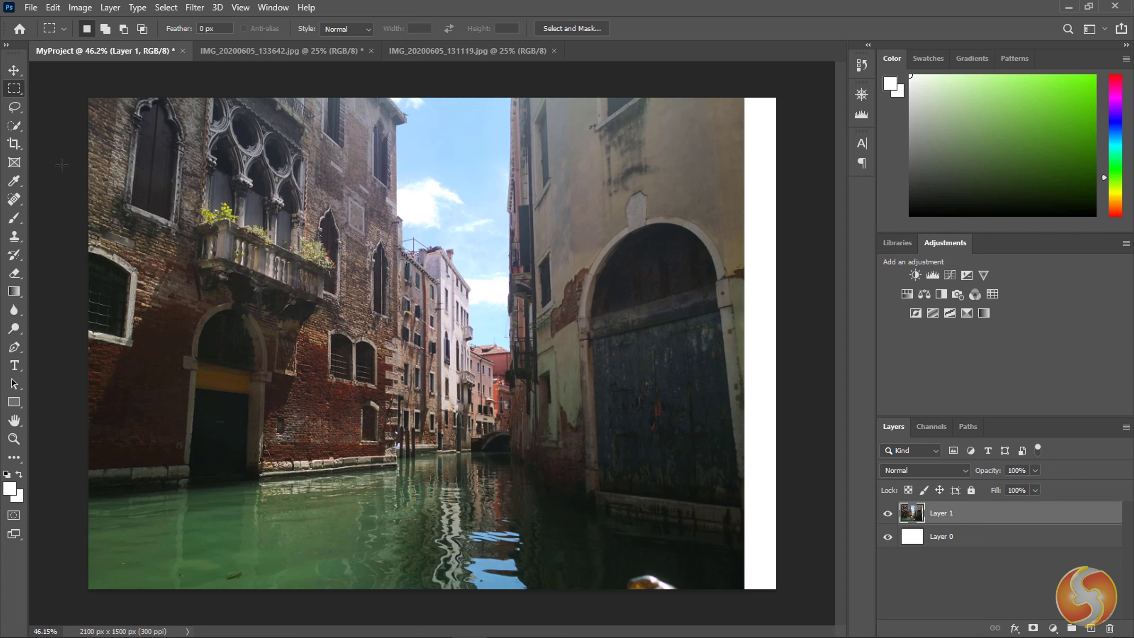
Crop the MyProject canvas to 2003 x 1500 px, removing the blank white strip beside the pasted photo
left_click(14, 144)
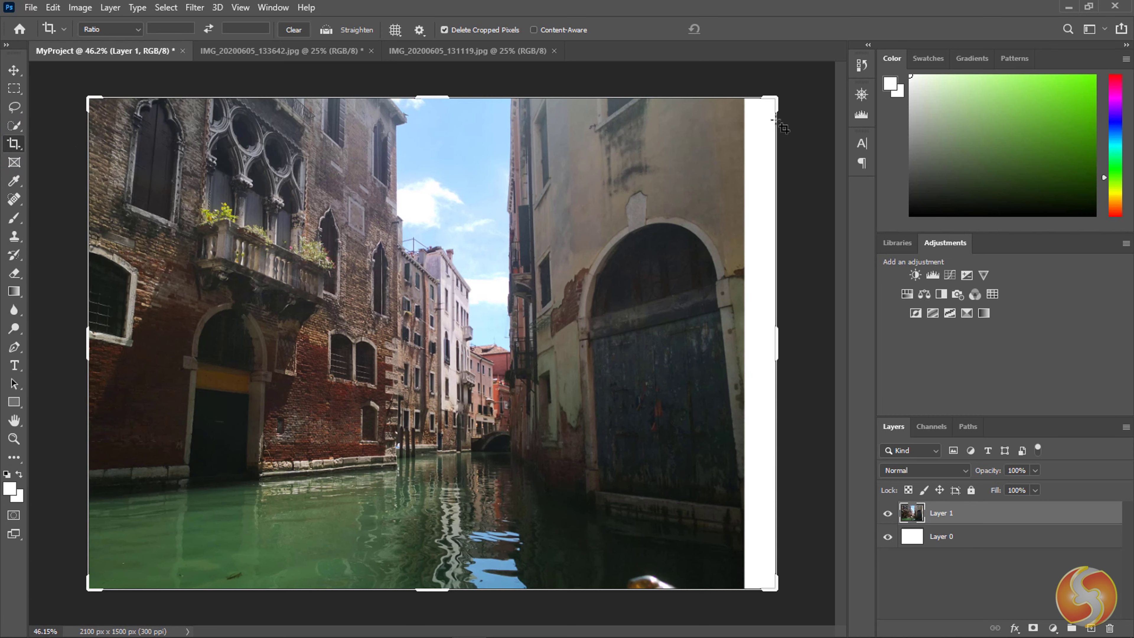
mouse_move(782, 96)
left_mouse_down()
mouse_move(661, 130)
mouse_move(664, 99)
mouse_move(773, 104)
mouse_move(766, 98)
mouse_move(805, 151)
mouse_move(743, 84)
mouse_move(766, 94)
left_mouse_up()
left_click_drag(617, 195, 716, 122)
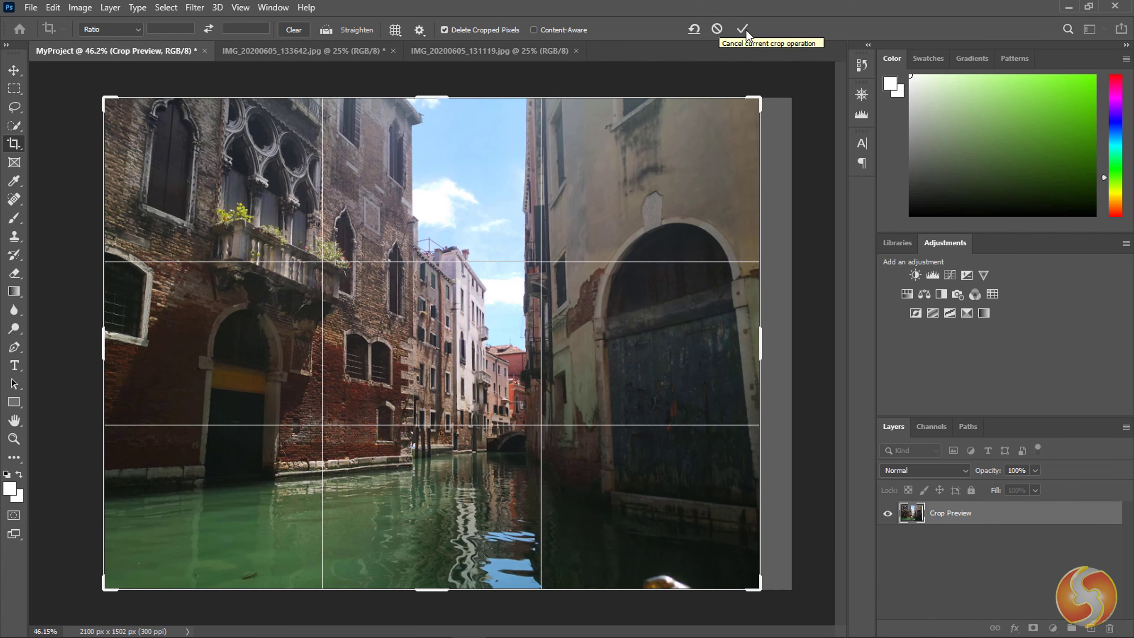
left_click(747, 34)
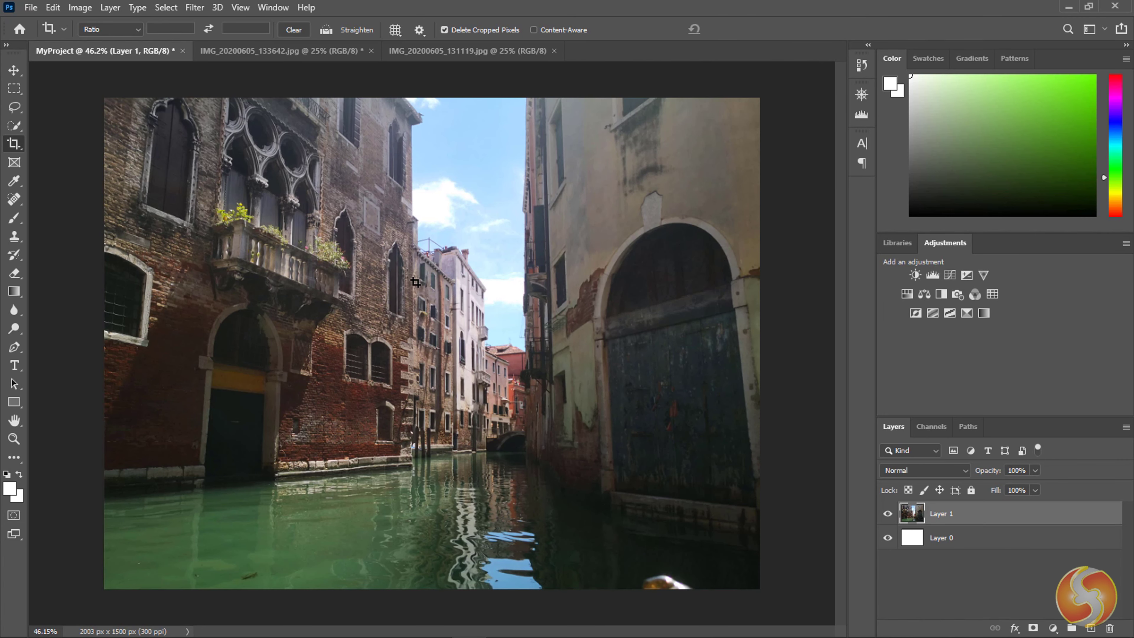
key("v")
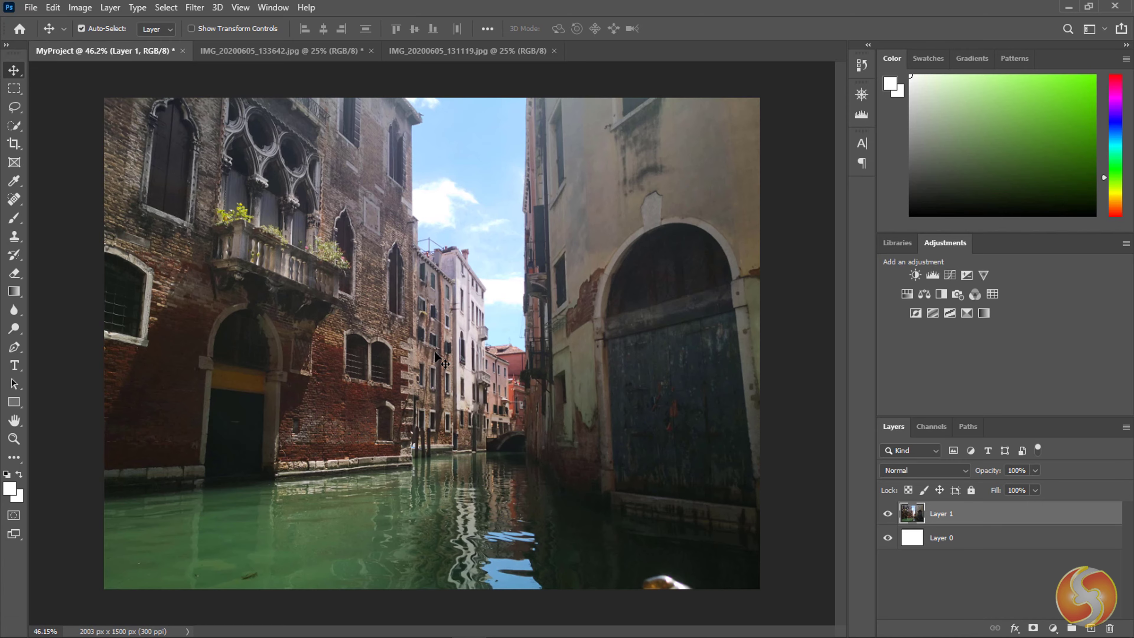
scroll(501, 278, "up", 10)
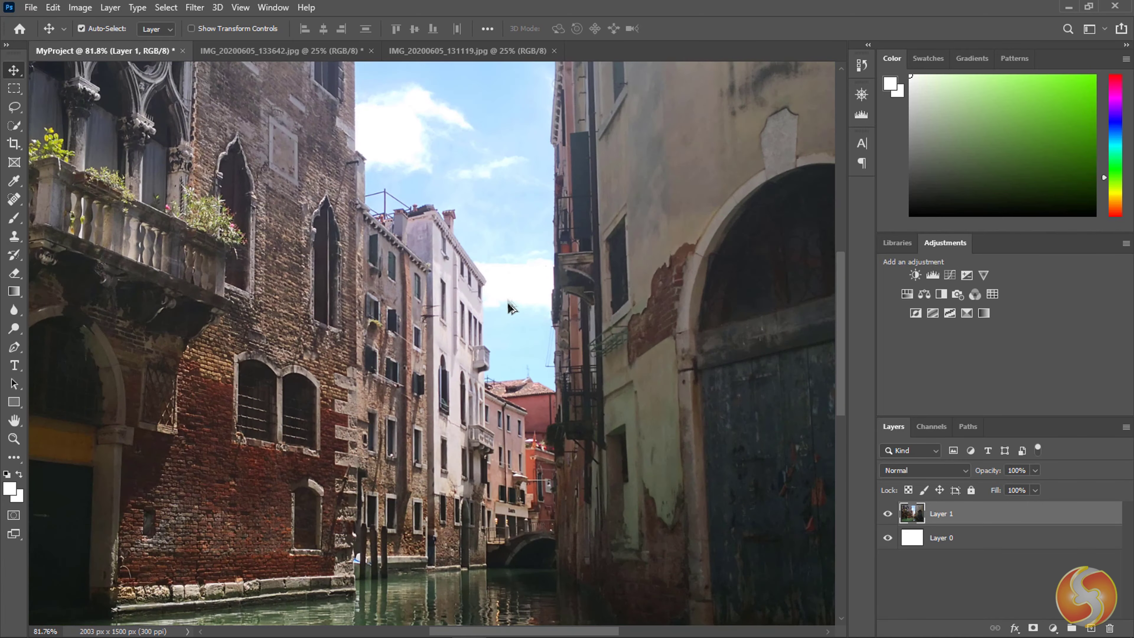
scroll(510, 415, "up", 7)
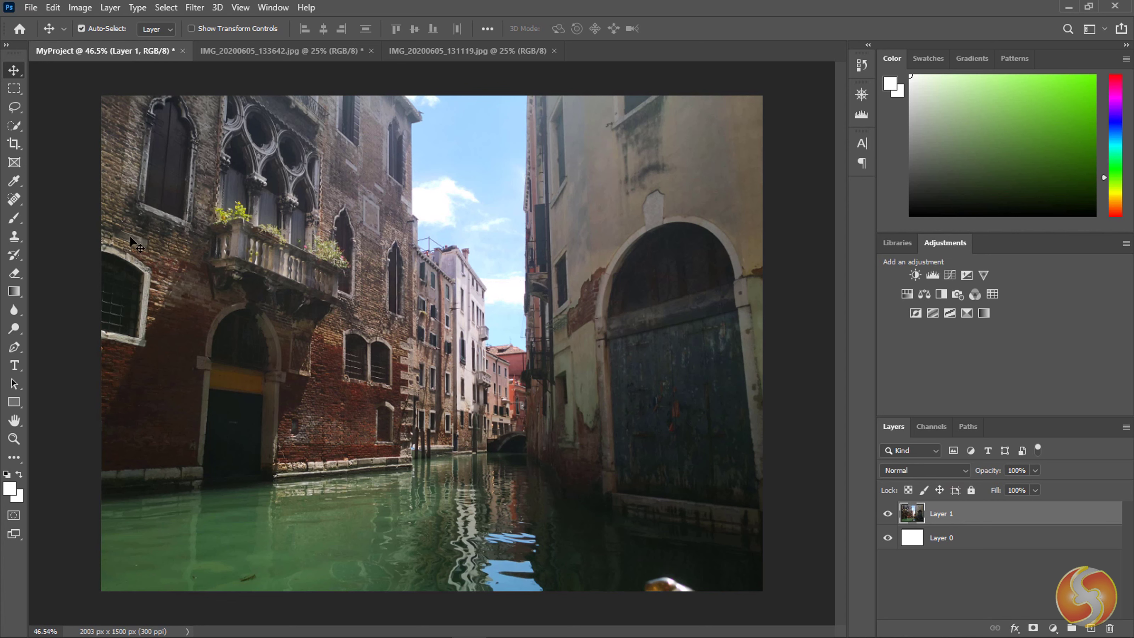
Paint a white stroke across the canal water on Layer 1 with the Brush tool
left_click(14, 218)
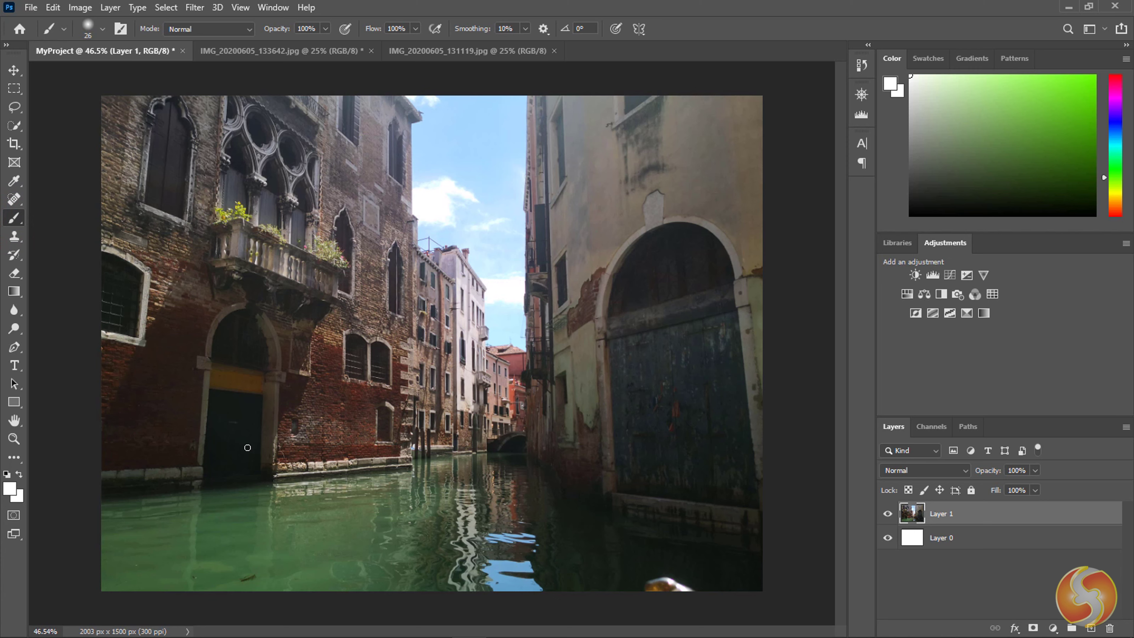
mouse_move(259, 508)
left_mouse_down()
mouse_move(300, 529)
mouse_move(450, 540)
left_mouse_up()
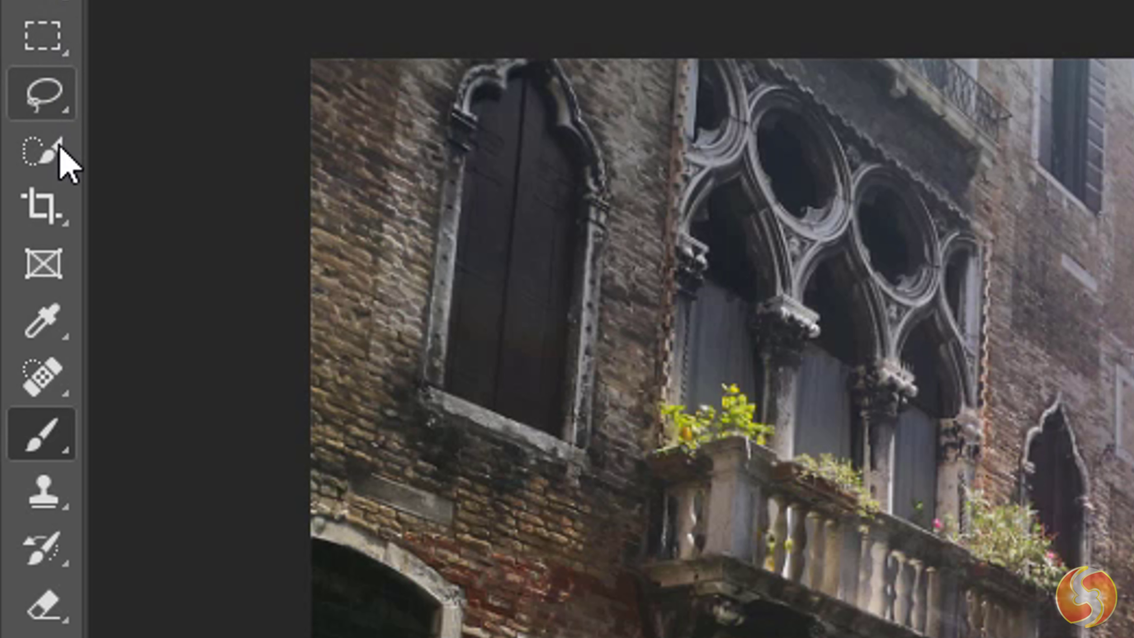
Look through the tool variants grouped with the Quick Selection, Lasso and Rectangular Marquee tools
left_click(47, 155)
left_click(50, 107)
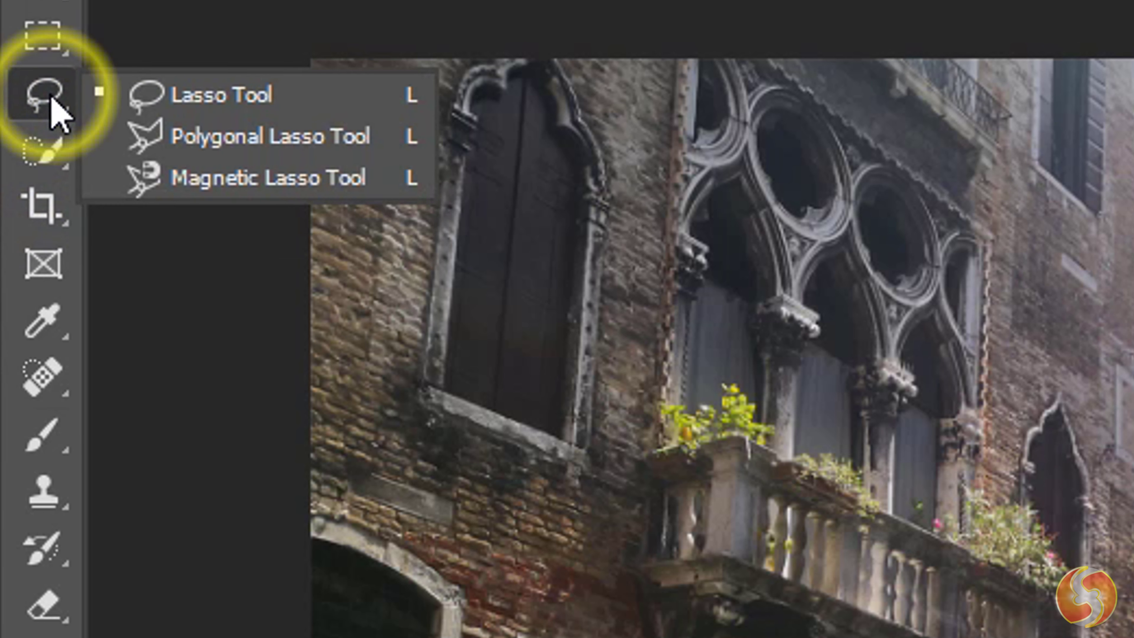
left_click(56, 38)
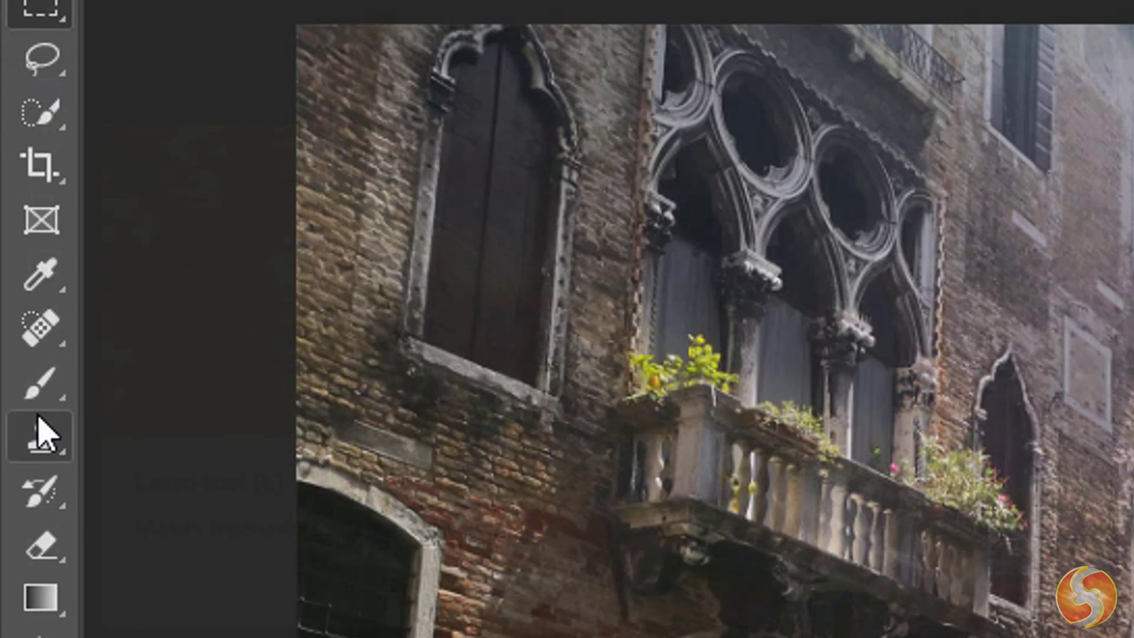
Draw a thin zigzag line across the tall shuttered window in the photo's upper-left corner with the Pencil tool
left_click(41, 439)
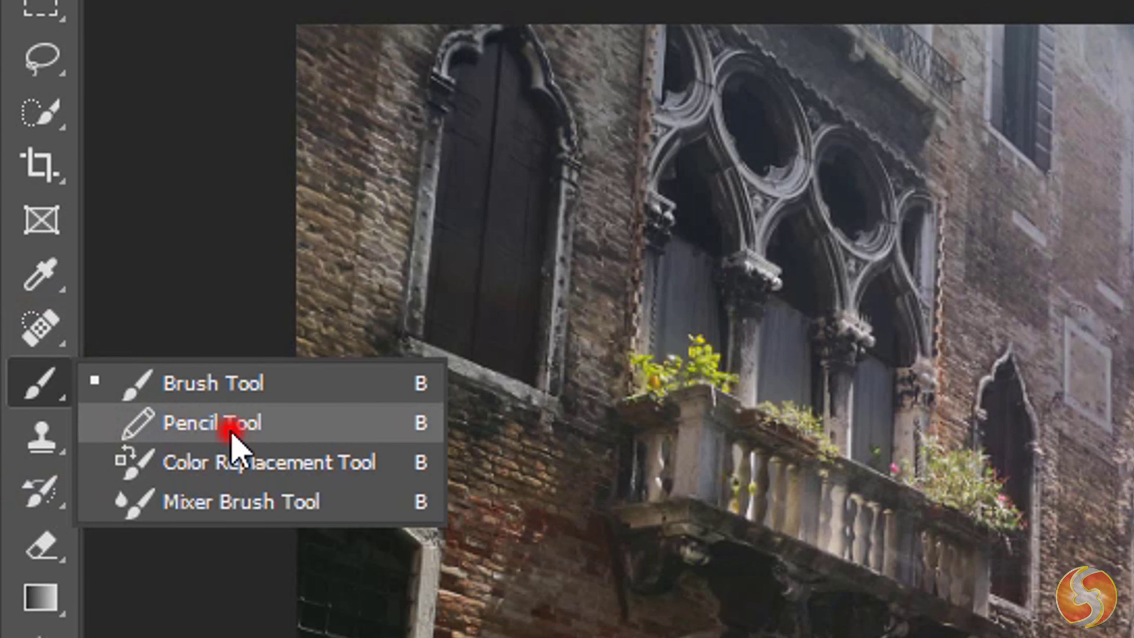
left_click(232, 429)
mouse_move(420, 271)
left_mouse_down()
mouse_move(506, 277)
mouse_move(542, 246)
left_mouse_up()
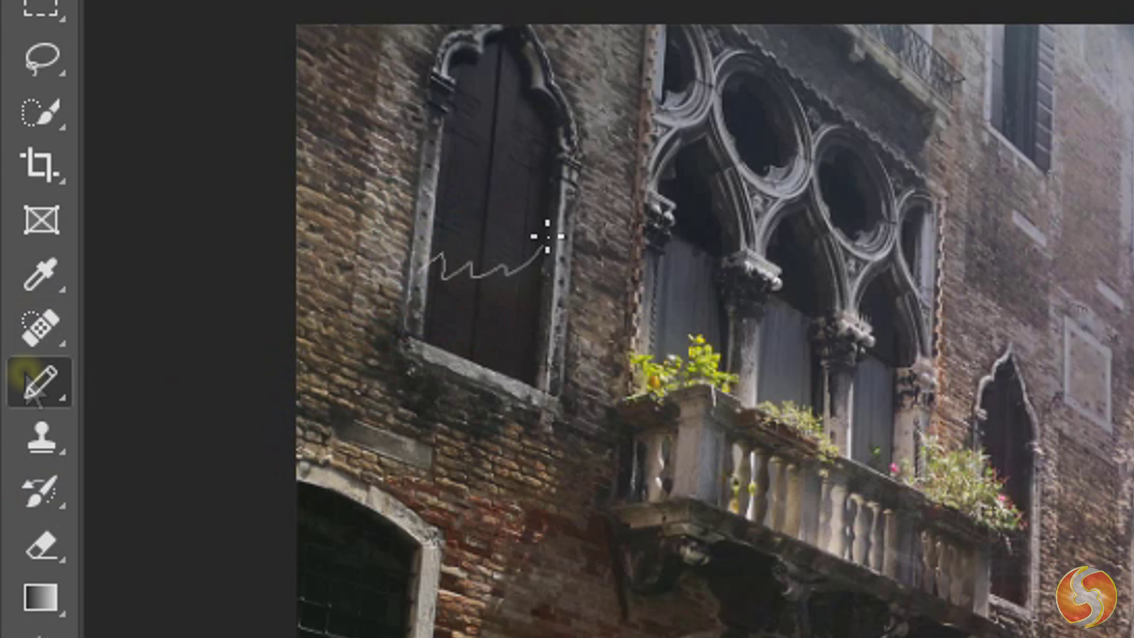
Paint a soft white wavy stroke across the base of the same window with the Brush tool
right_click(40, 382)
left_click(176, 393)
mouse_move(372, 315)
left_mouse_down()
mouse_move(426, 310)
mouse_move(482, 325)
mouse_move(529, 309)
left_mouse_up()
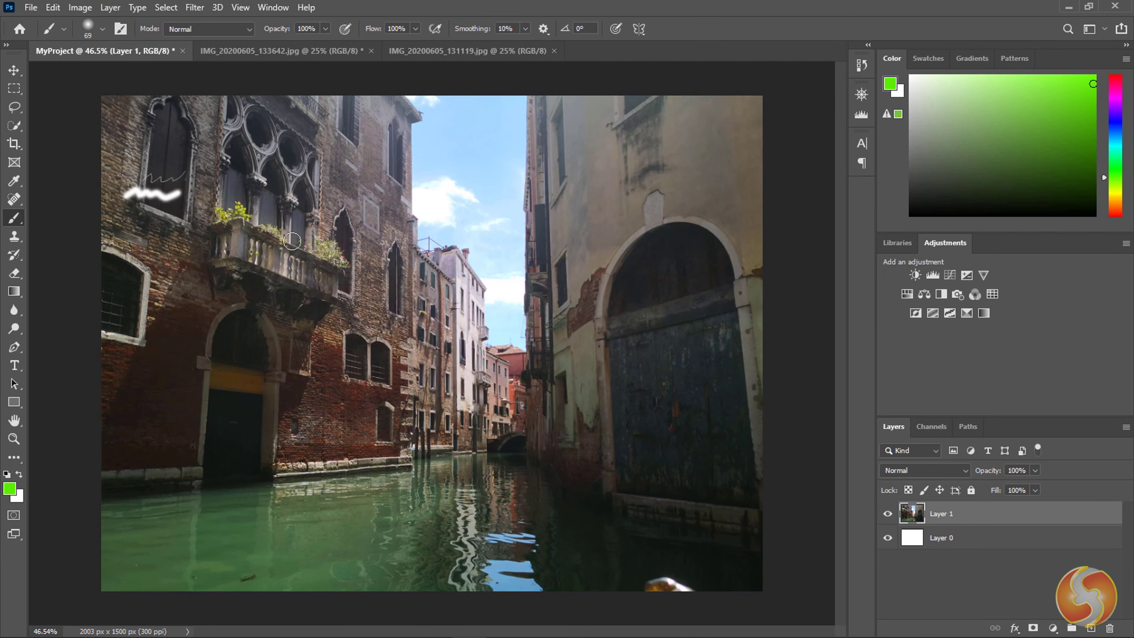
Paint a green zigzag across the brick facade on Layer 1, and a light blue one below it in a colour sampled from the sky
mouse_move(132, 245)
left_mouse_down()
mouse_move(362, 258)
mouse_move(192, 298)
mouse_move(377, 314)
left_mouse_up()
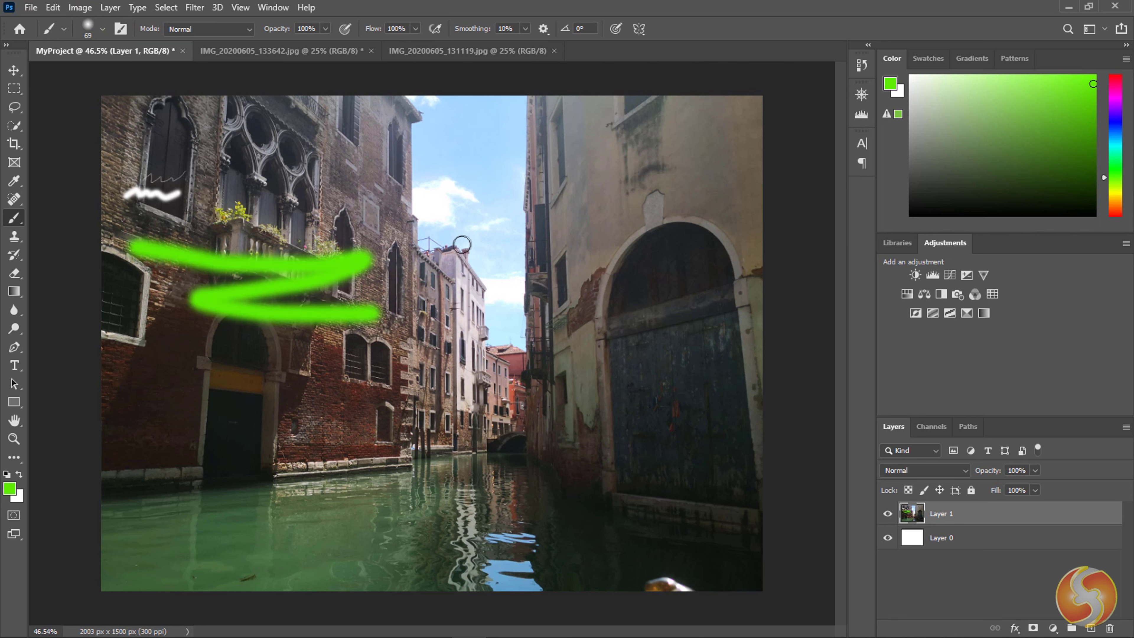
left_click(496, 240, "alt")
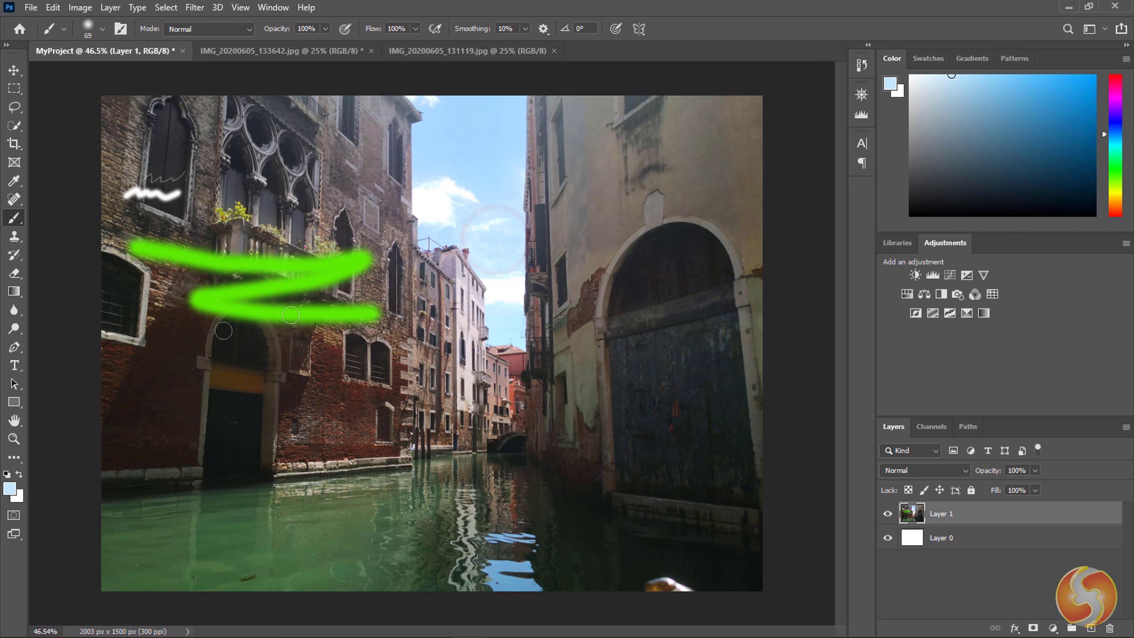
mouse_move(134, 367)
left_mouse_down()
mouse_move(264, 345)
mouse_move(186, 382)
mouse_move(313, 369)
mouse_move(288, 388)
mouse_move(362, 383)
left_mouse_up()
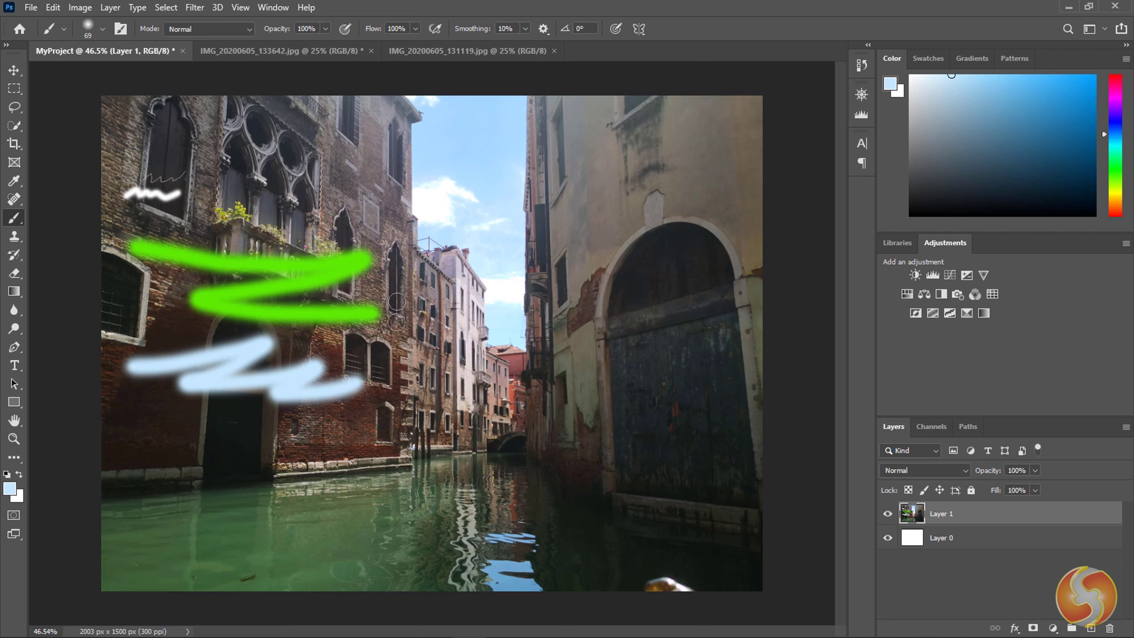
Enlarge the brush to 165 px and paint a soft light blue stroke near the waterline, plus another over the water at 100% hardness
left_click(102, 30)
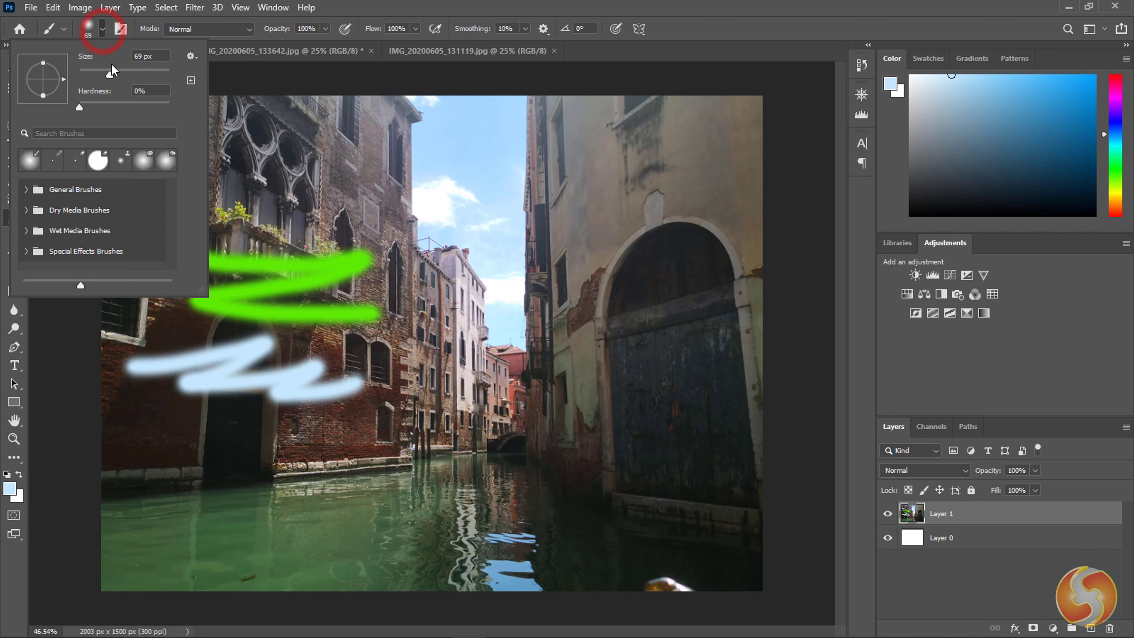
left_click_drag(152, 452, 399, 453)
left_click(102, 30)
left_click_drag(91, 108, 183, 114)
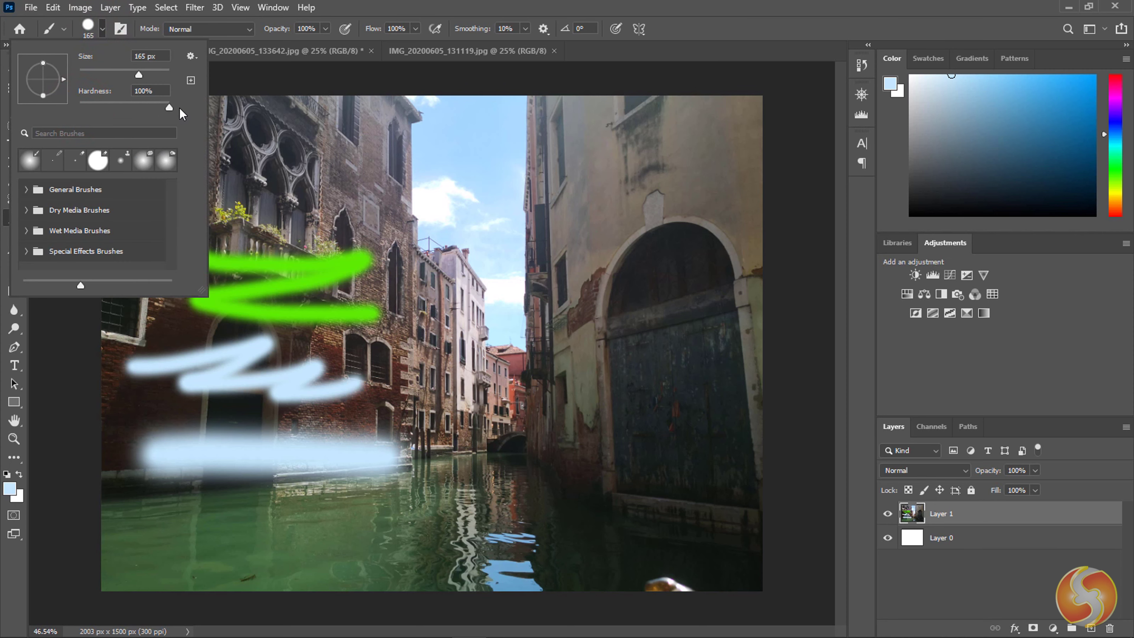
left_click(353, 5)
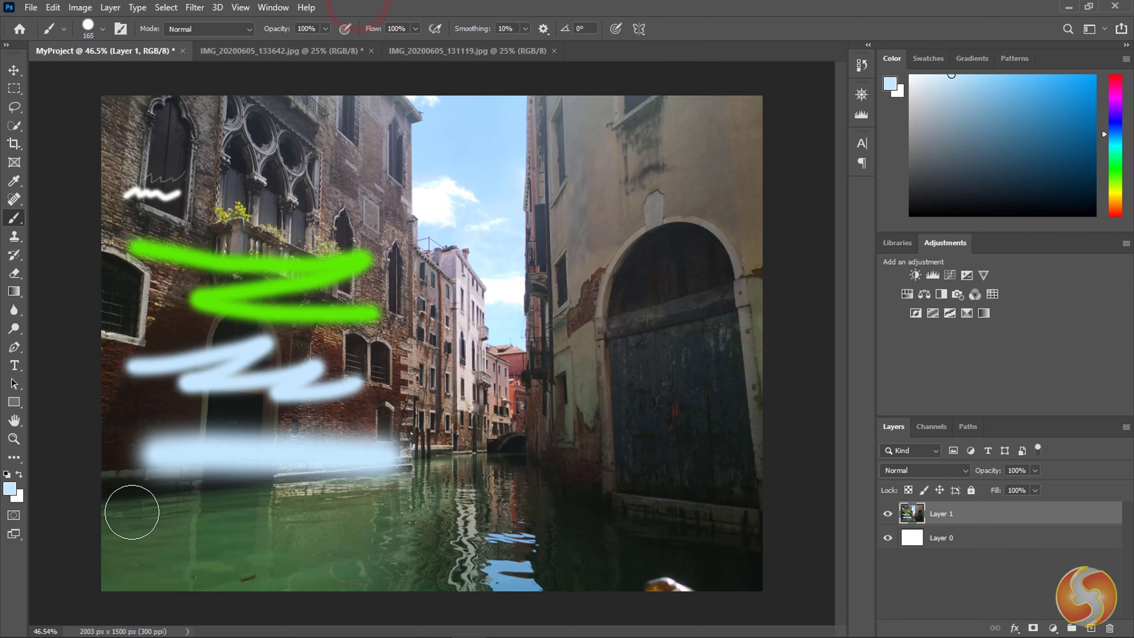
left_click(138, 526)
left_click_drag(165, 525, 397, 525)
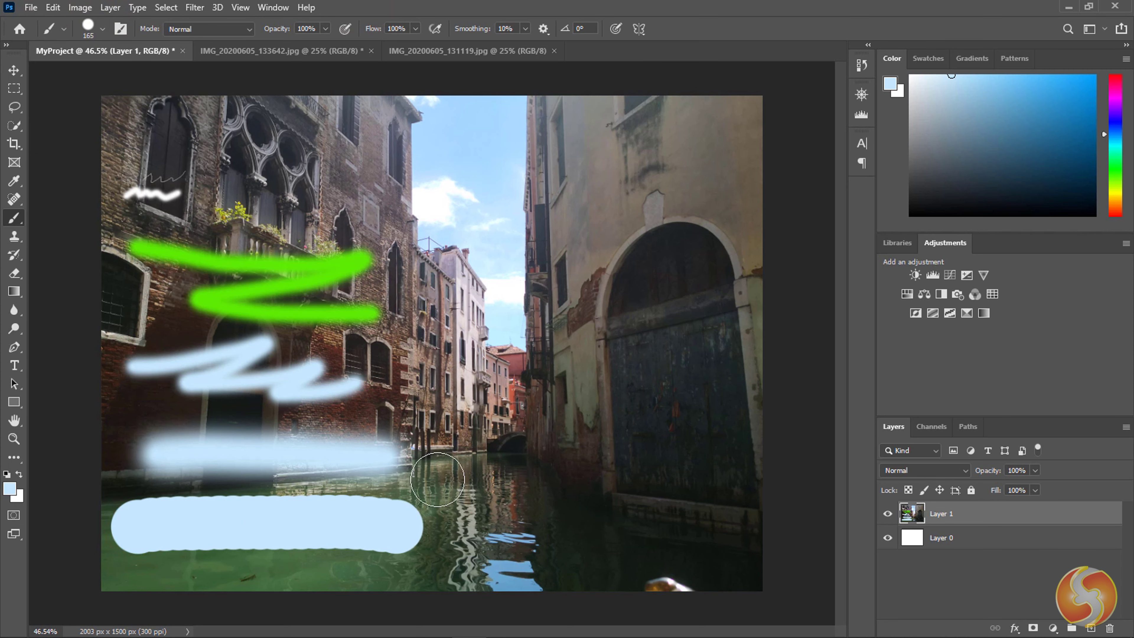
Look through the tools grouped with the Clone Stamp and the Spot Healing Brush, and pick the Healing Brush
right_click(14, 236)
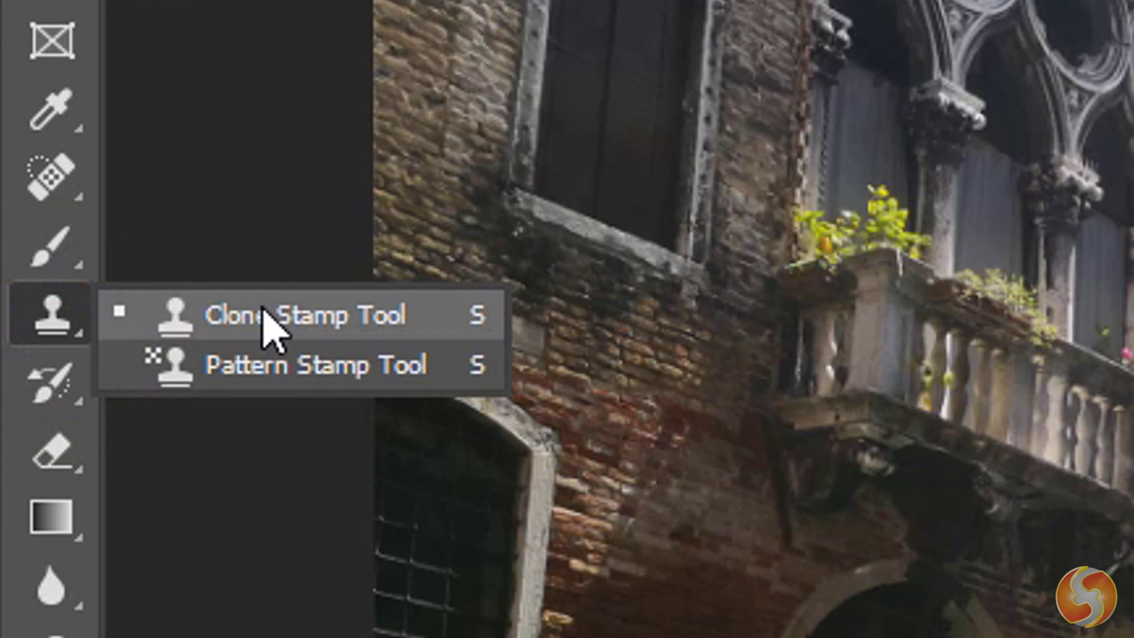
left_click(71, 235)
right_click(49, 178)
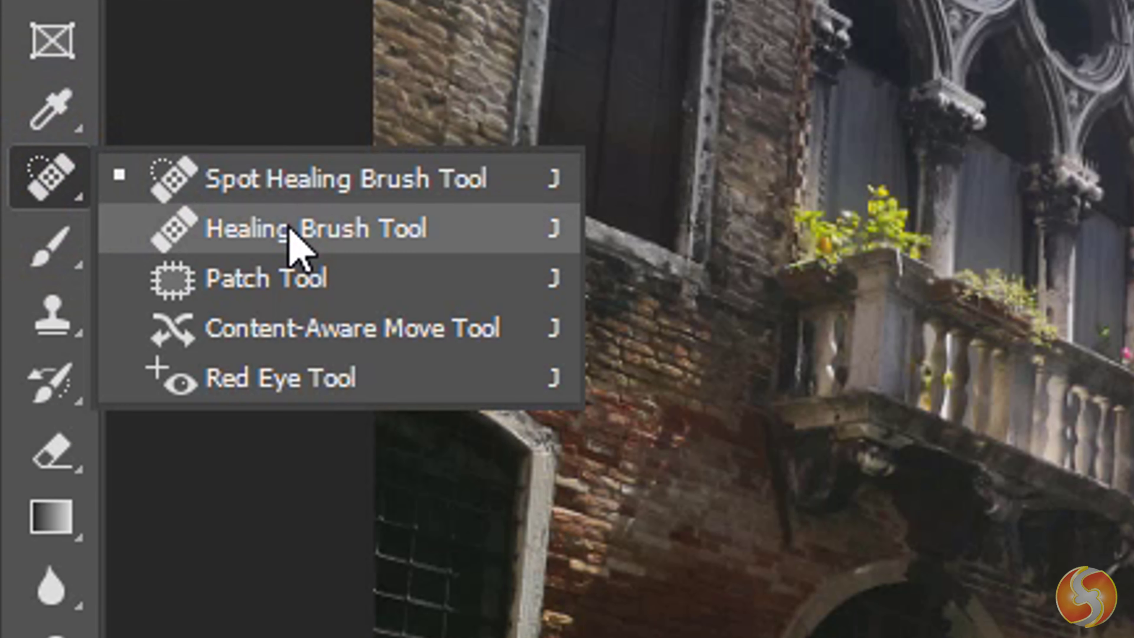
left_click(293, 233)
Cover the bright object at the photo's lower-right edge with dark water sampled just beside it using the Clone Stamp tool
right_click(51, 315)
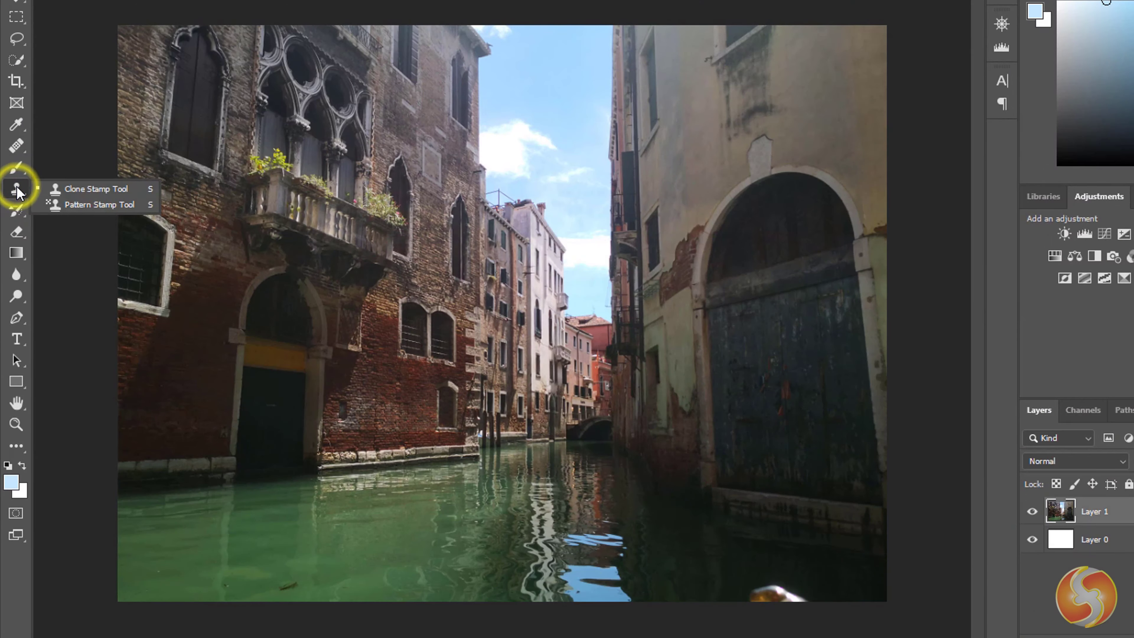
left_click(97, 190)
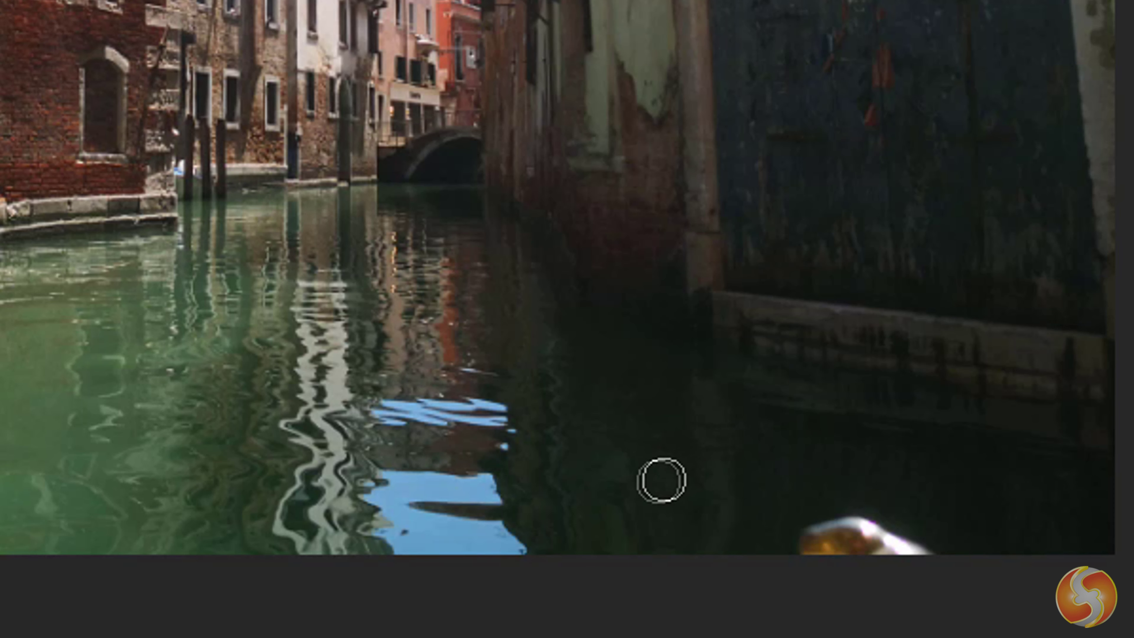
left_click(656, 462, "alt")
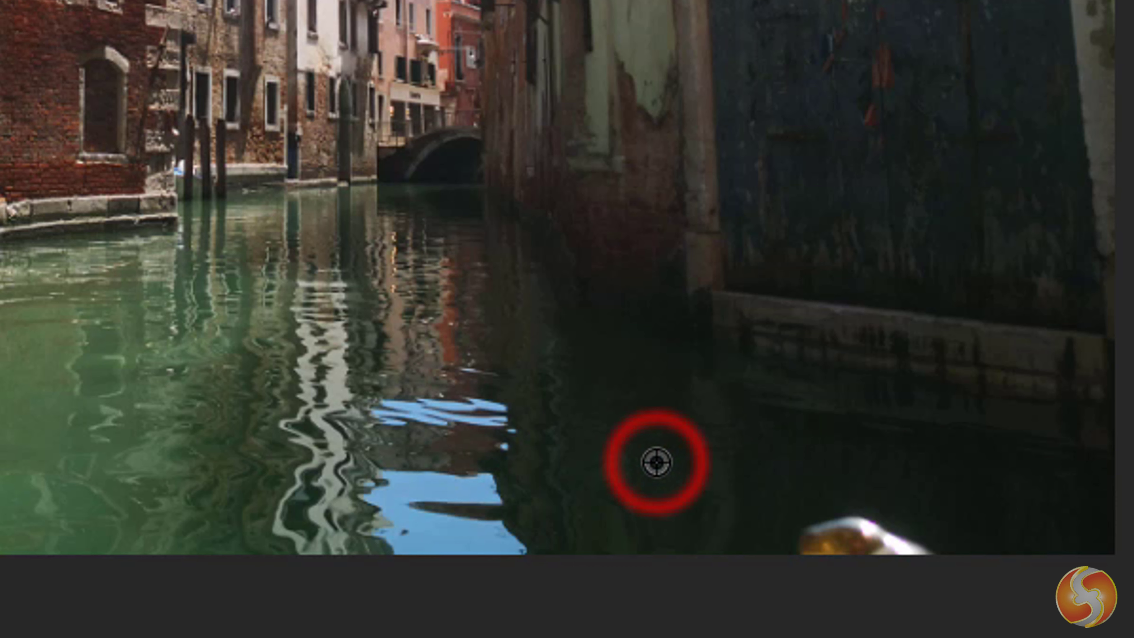
mouse_move(817, 514)
left_mouse_down()
mouse_move(866, 522)
mouse_move(805, 542)
mouse_move(880, 538)
mouse_move(931, 552)
mouse_move(884, 532)
mouse_move(867, 554)
left_mouse_up()
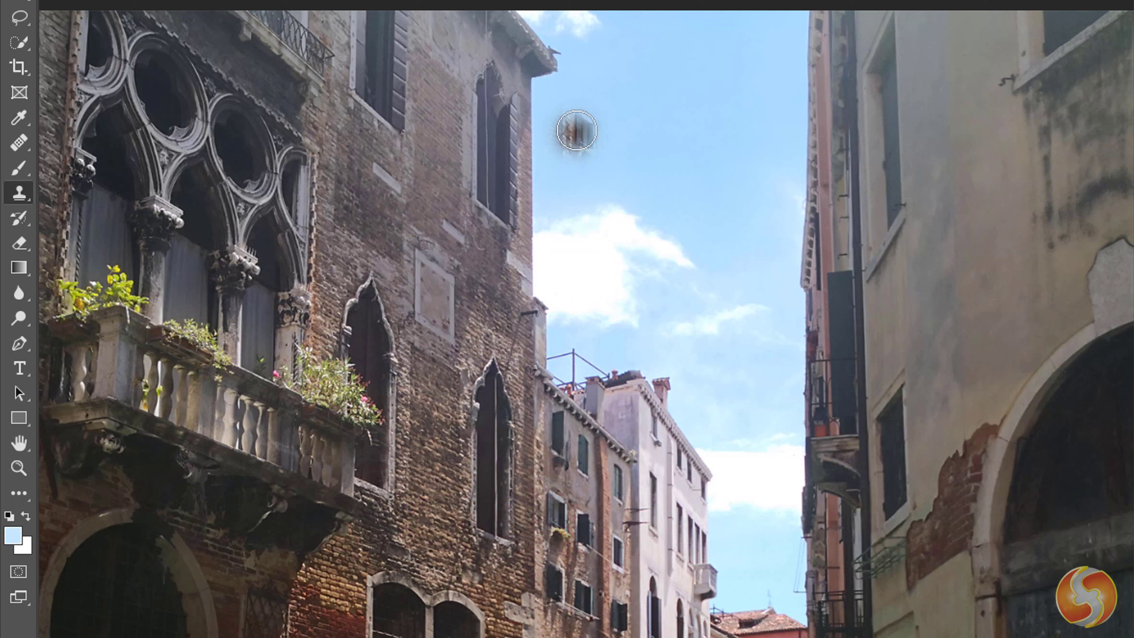
Paint a copy of the distant facades diagonally across the sky with the Clone Stamp, and a second strip below it with the Healing Brush
left_click(579, 129)
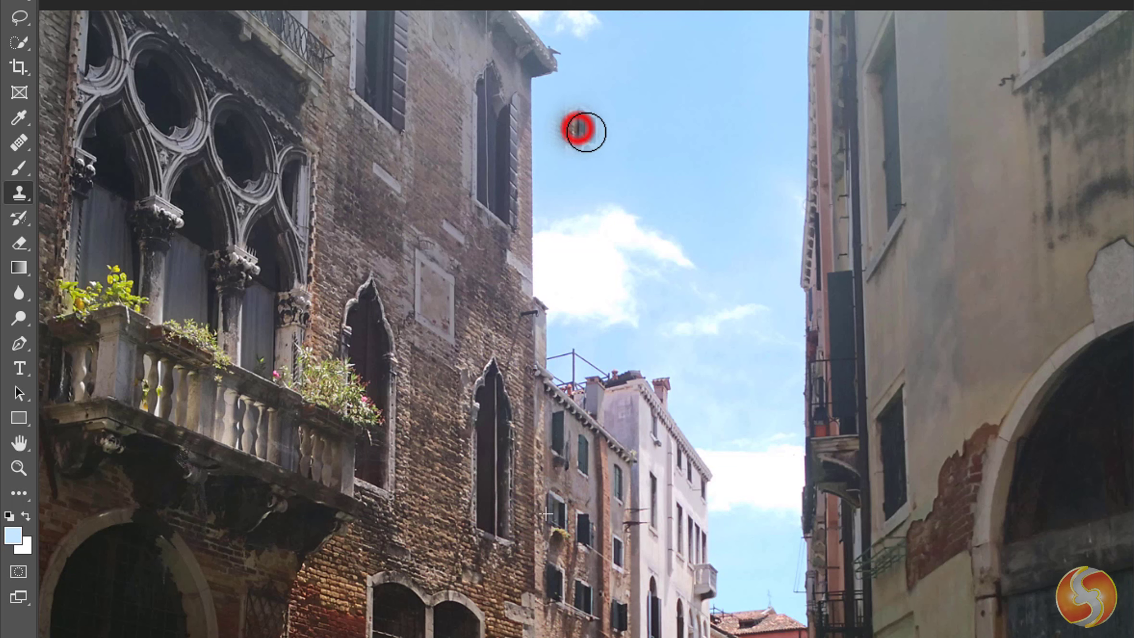
left_click_drag(586, 133, 750, 235)
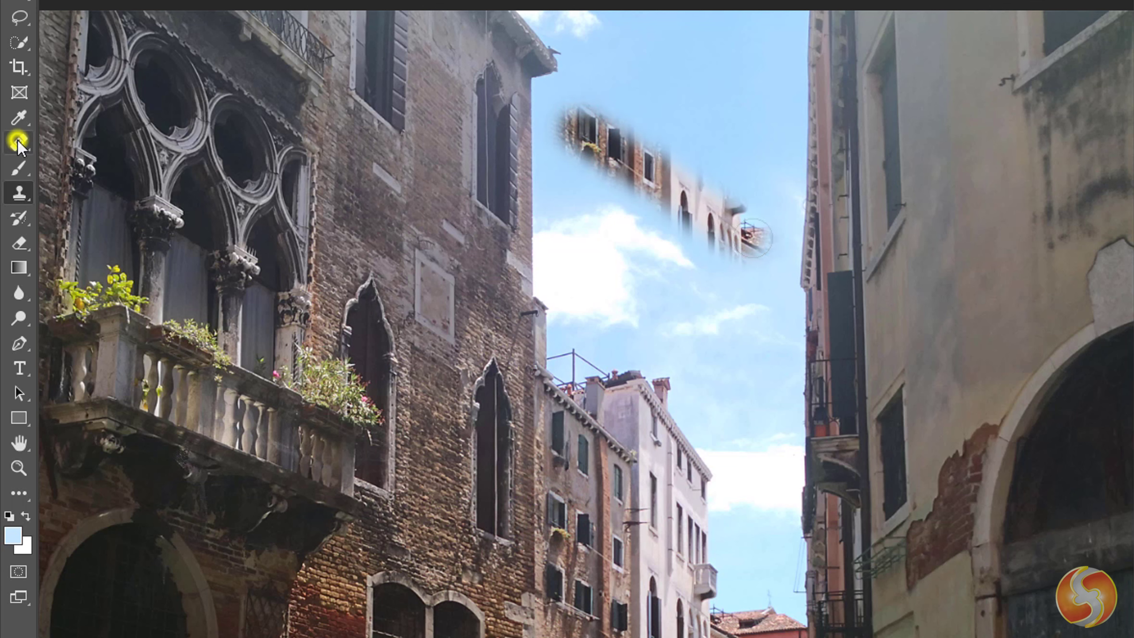
right_click(18, 142)
left_click(102, 158)
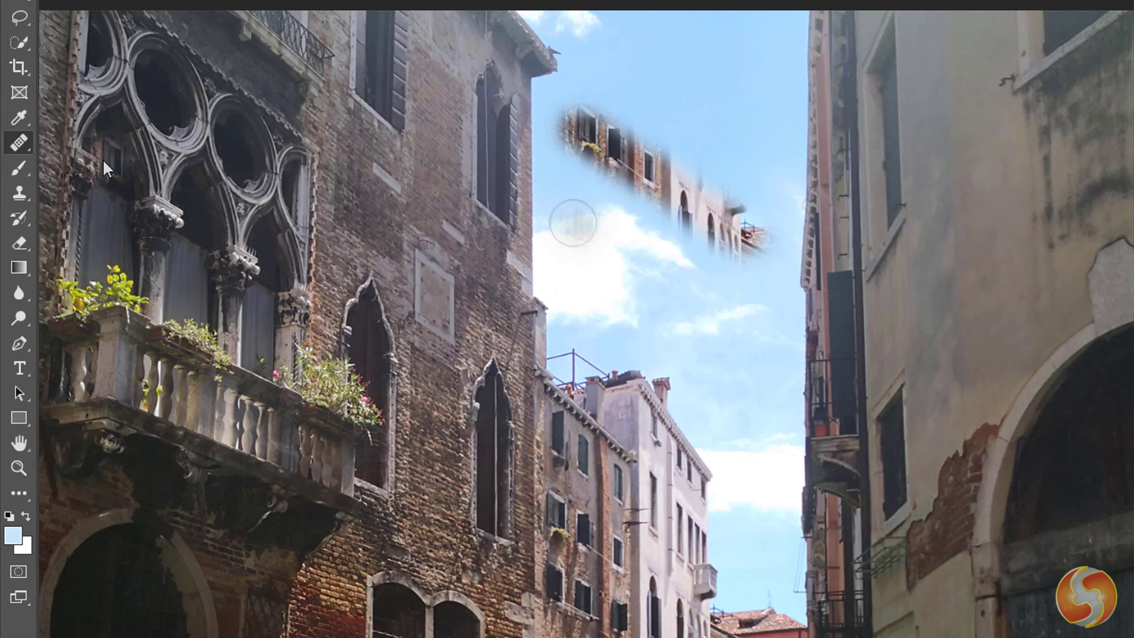
left_click_drag(552, 190, 748, 322)
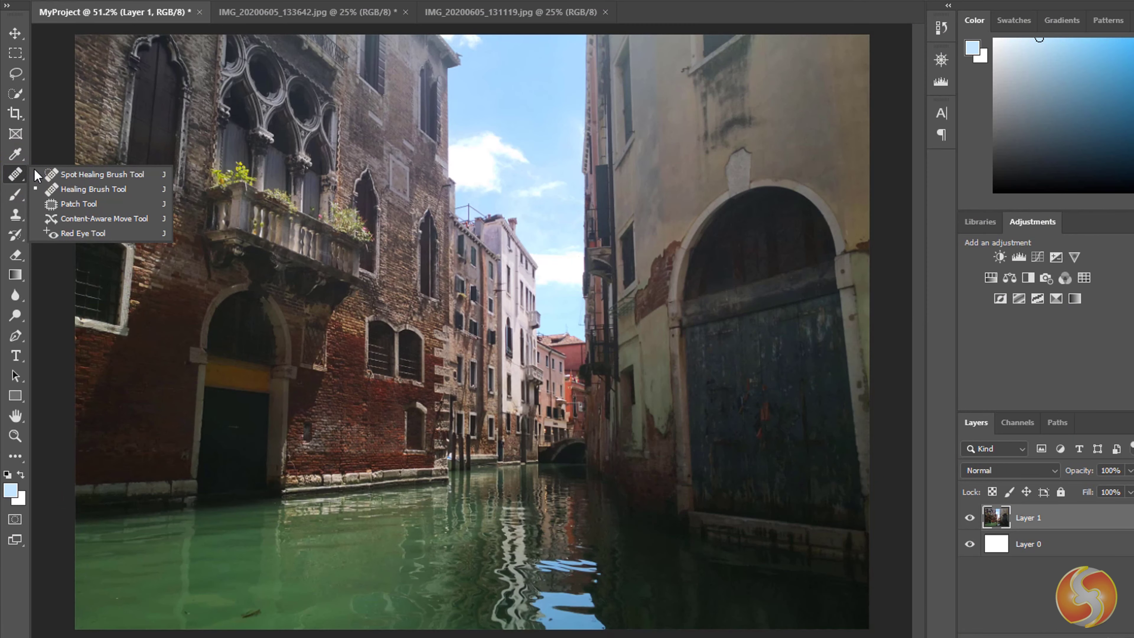
Remove the floating twig and the small dark speck from the green water with the Spot Healing Brush
left_click(118, 177)
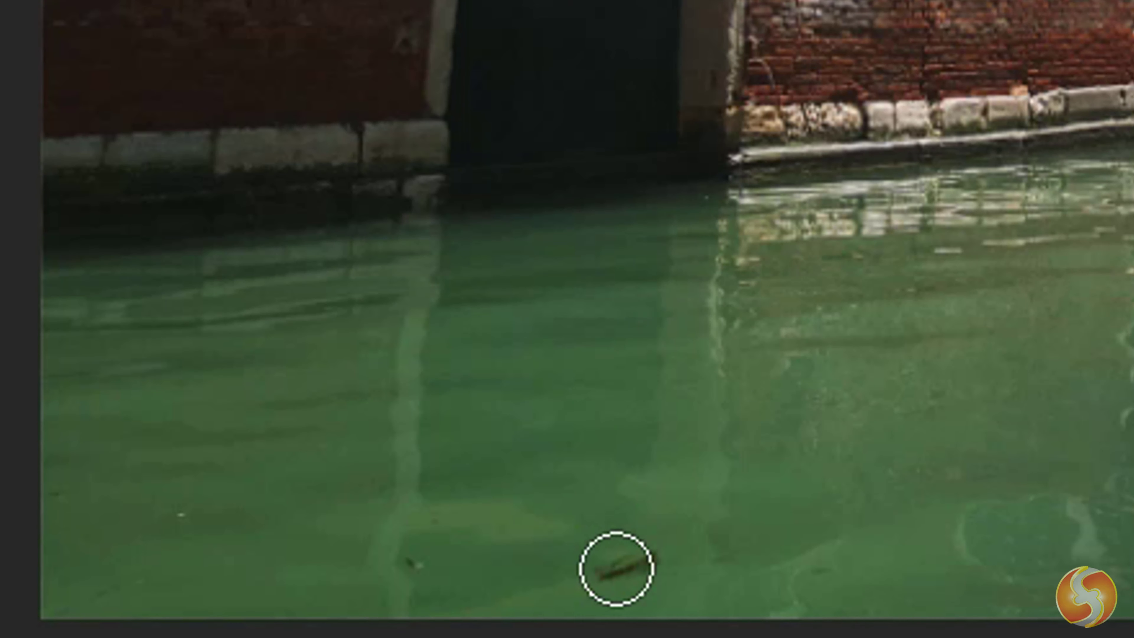
left_click(617, 569)
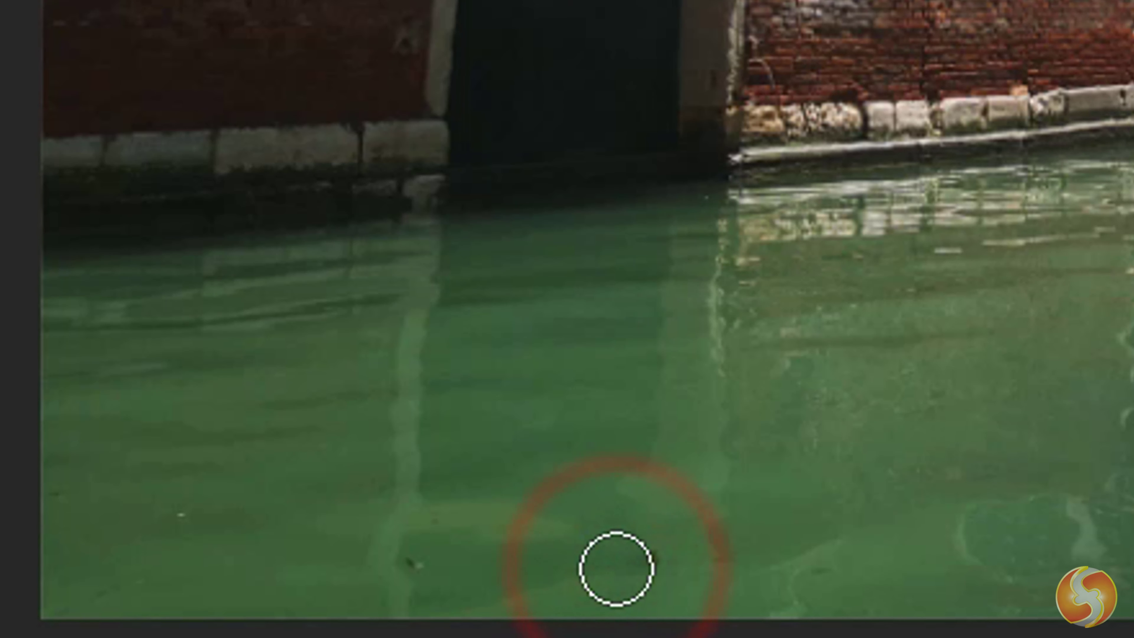
left_click(655, 568)
left_click(409, 564)
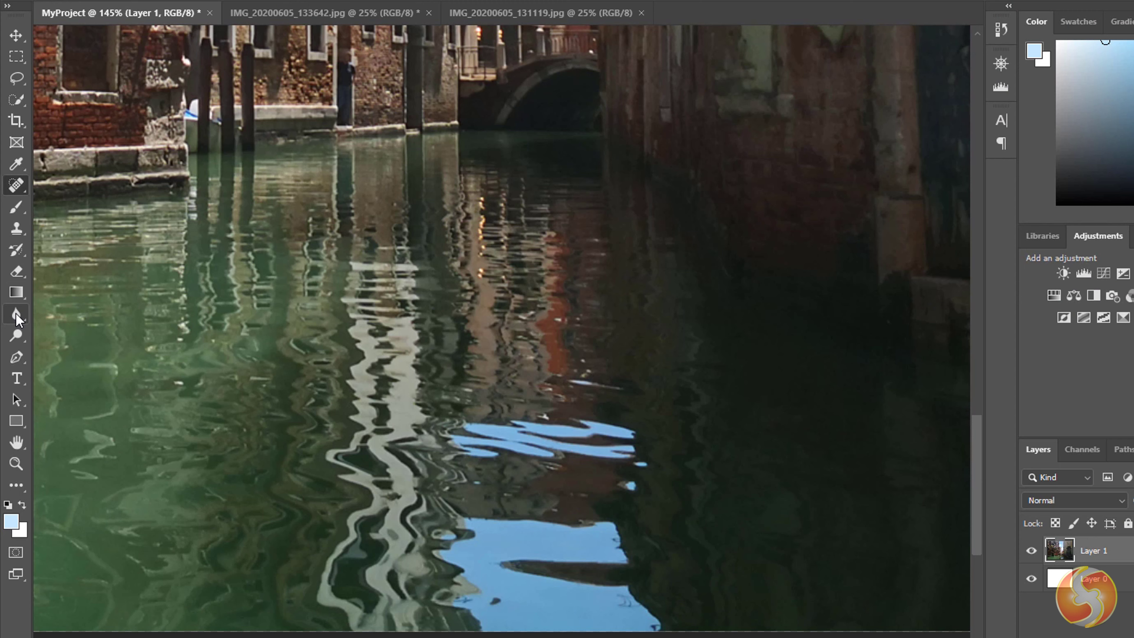
Try the Blur tool on the blue sky reflections in the canal water, and undo the stroke
right_click(16, 314)
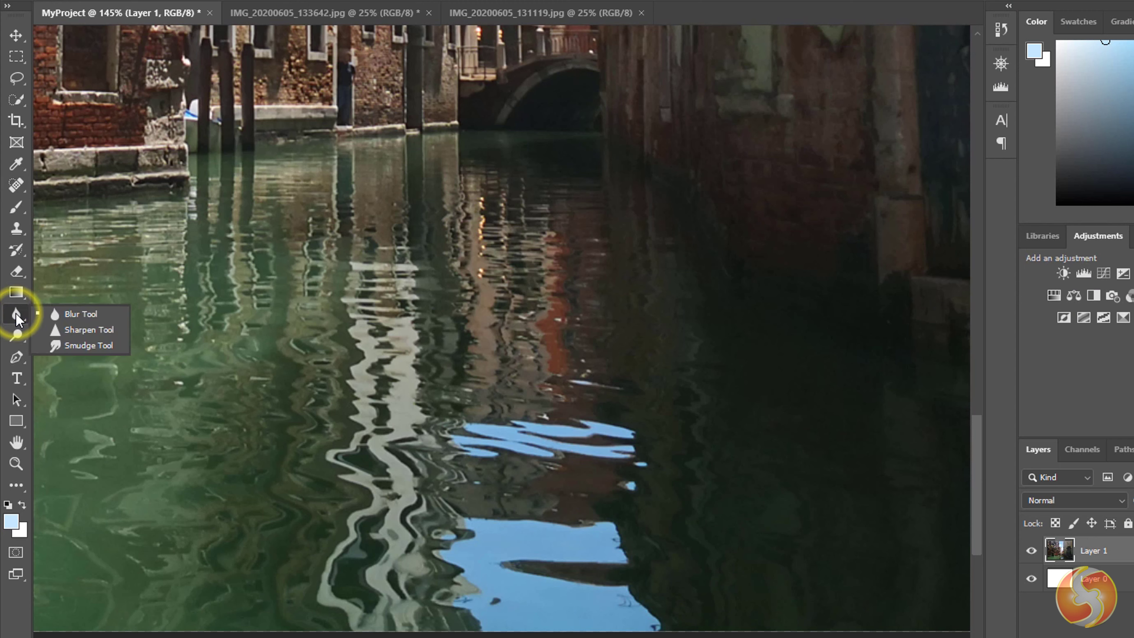
left_click(97, 314)
mouse_move(567, 463)
left_mouse_down()
mouse_move(491, 442)
mouse_move(590, 410)
mouse_move(627, 470)
left_mouse_up()
key("ctrl+z")
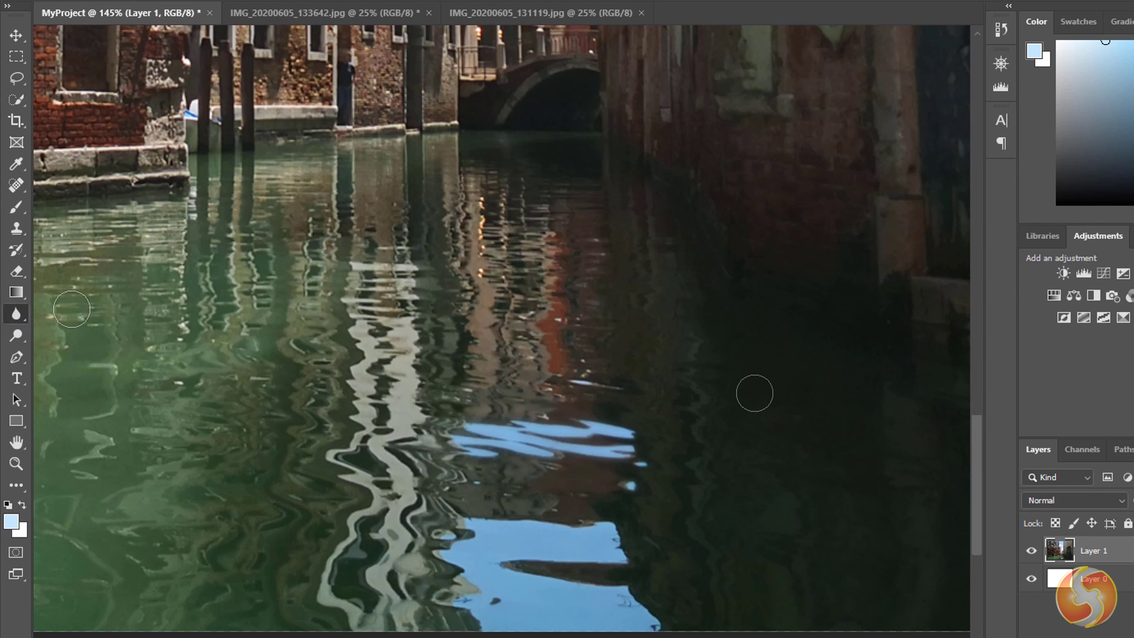
Try the Sharpen tool on the upper blue reflection in the water, and undo the stroke
right_click(16, 314)
left_click(97, 327)
mouse_move(488, 422)
left_mouse_down()
mouse_move(424, 431)
mouse_move(634, 442)
left_mouse_up()
key("ctrl+z")
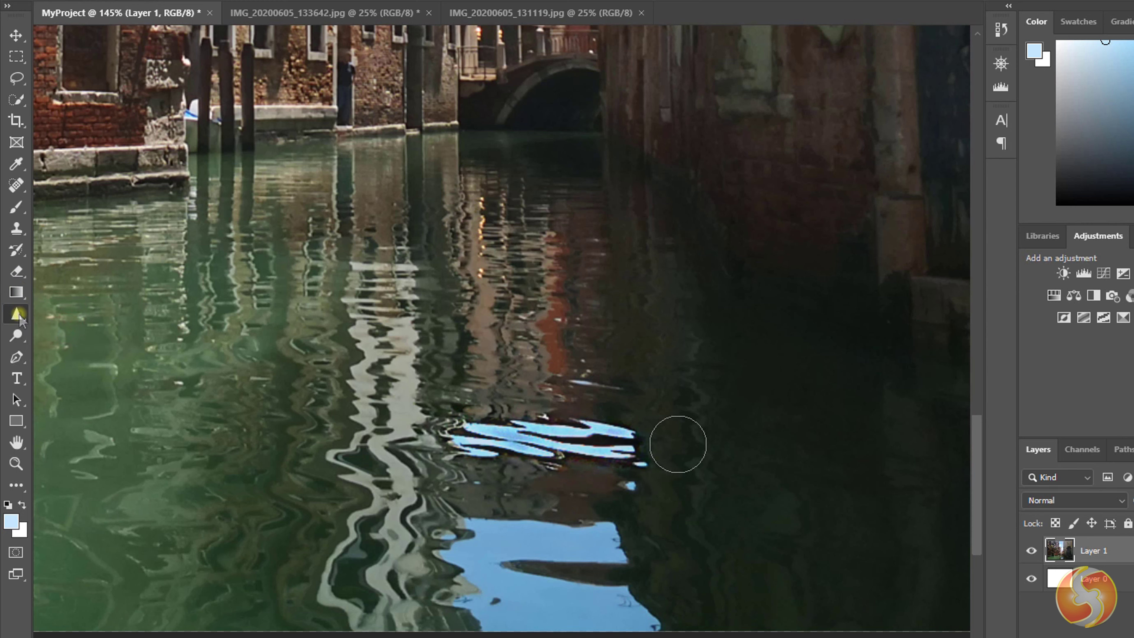
Smear the right ends of the small blue reflections into the dark water with the Smudge tool
right_click(16, 313)
left_click(108, 346)
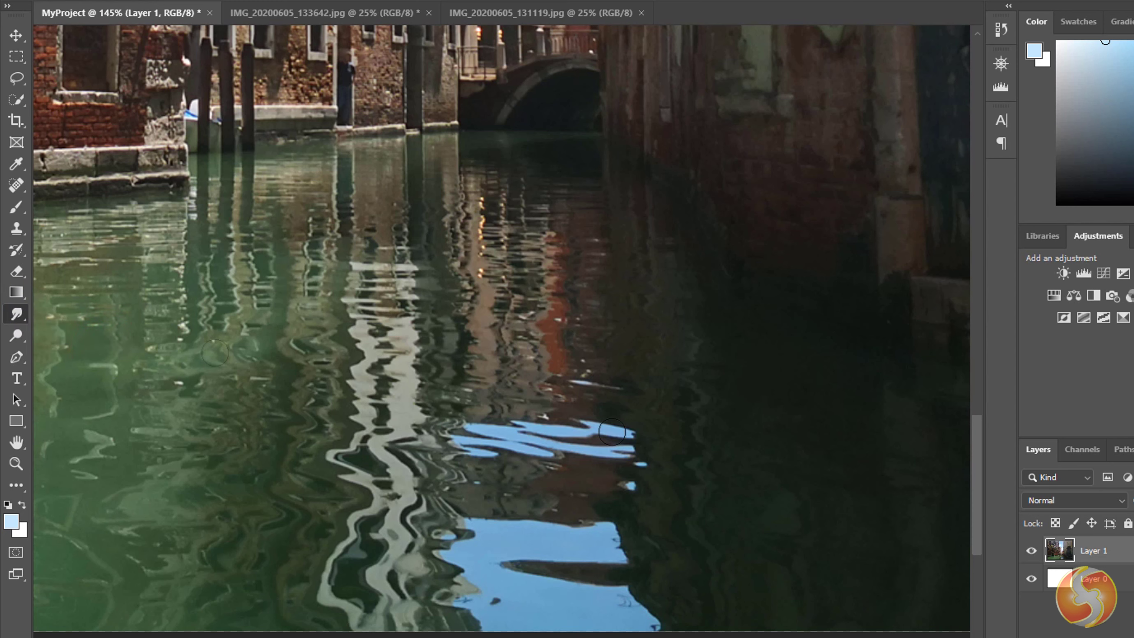
left_click_drag(612, 432, 629, 435)
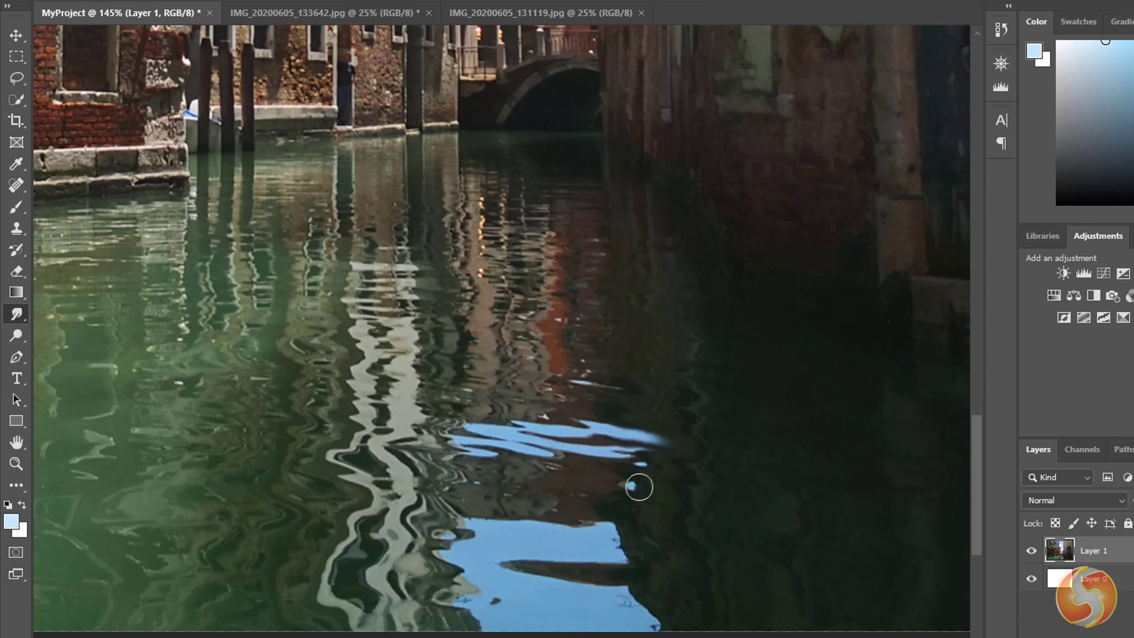
left_click_drag(629, 487, 647, 487)
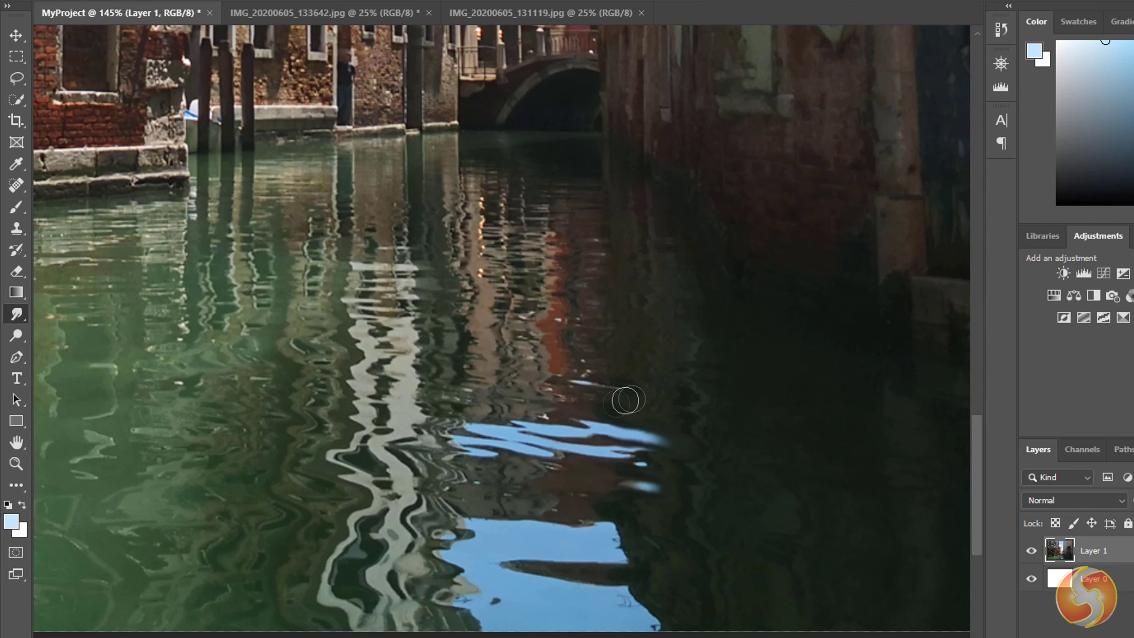
left_click_drag(625, 400, 632, 393)
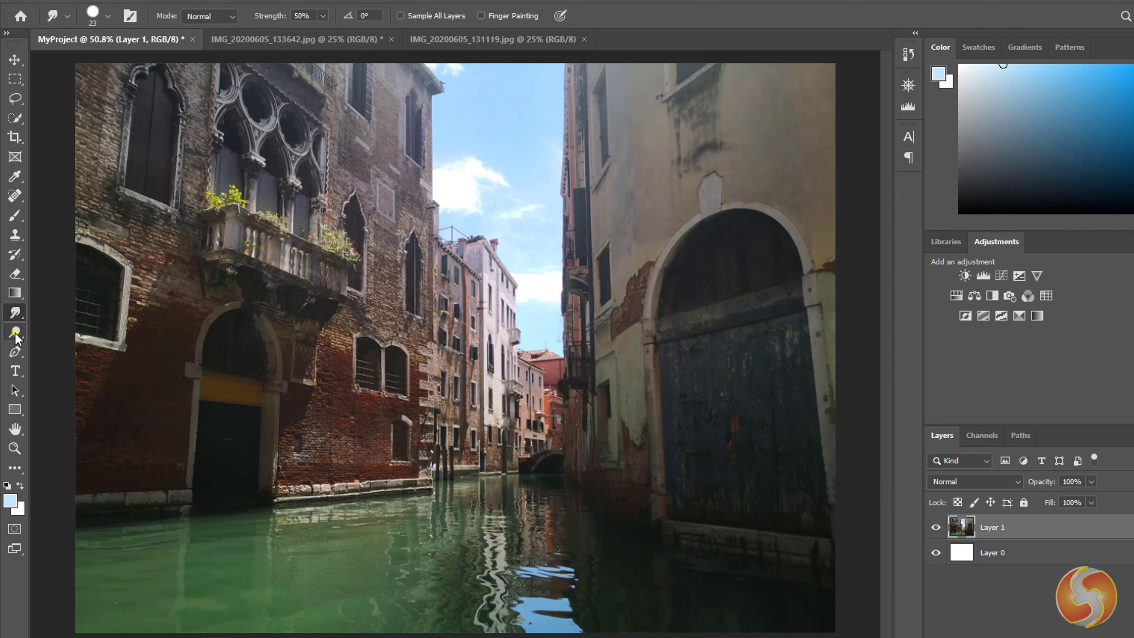
Lighten the dark doorway of the left brick building with the Dodge tool
left_click(15, 333)
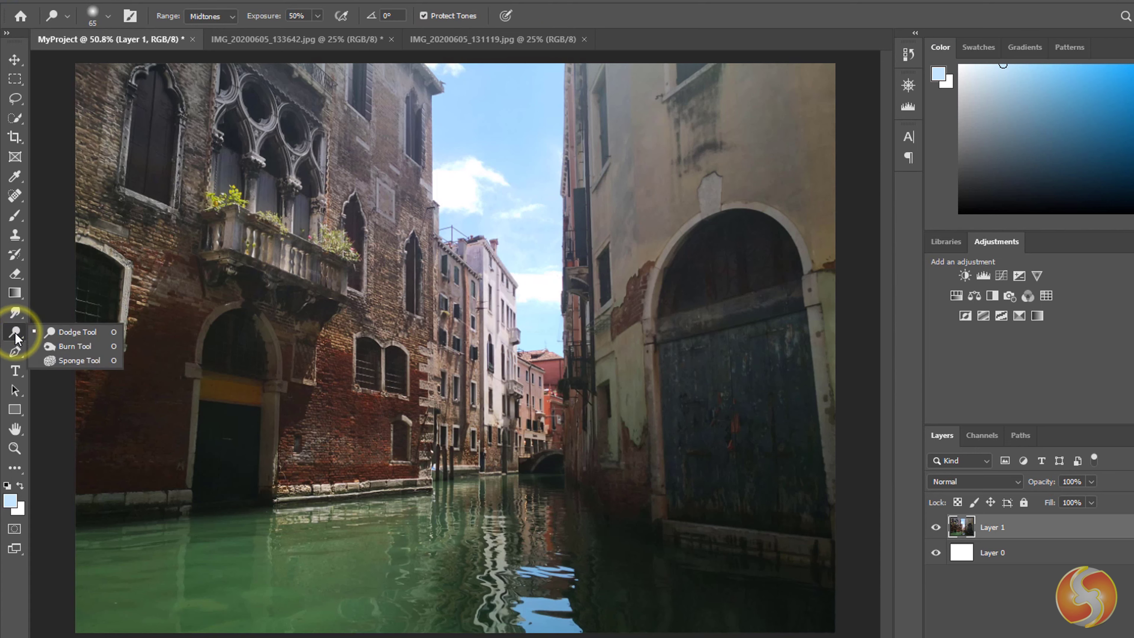
left_click(77, 332)
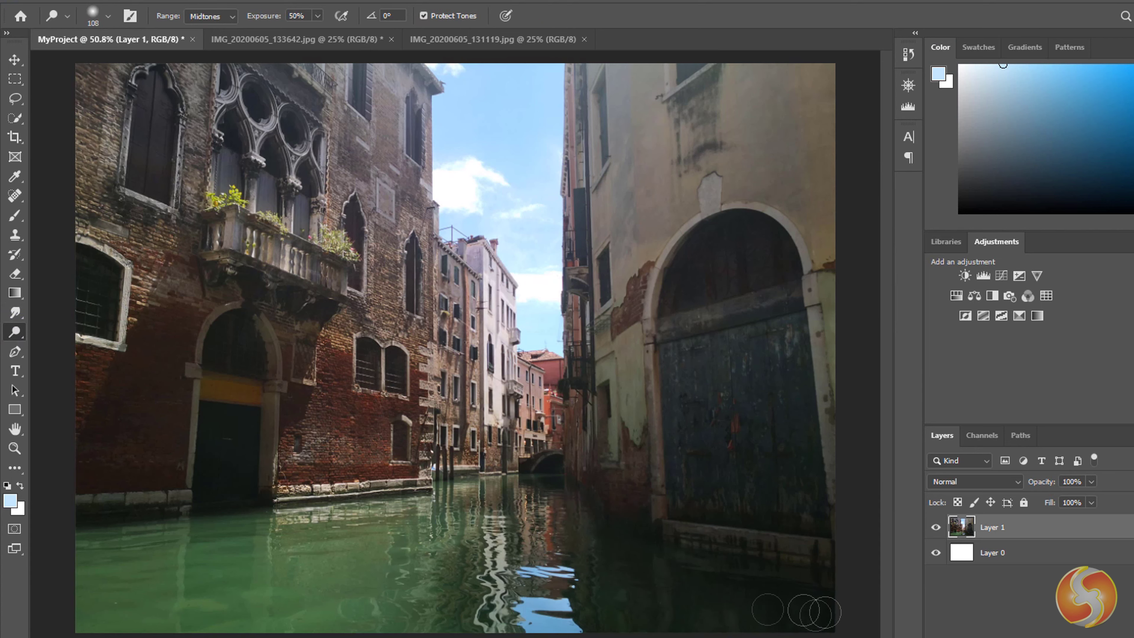
left_click(236, 453)
Darken the left building's doorway and brick wall, and the large arched door on the right, with the Burn tool
left_click(15, 332)
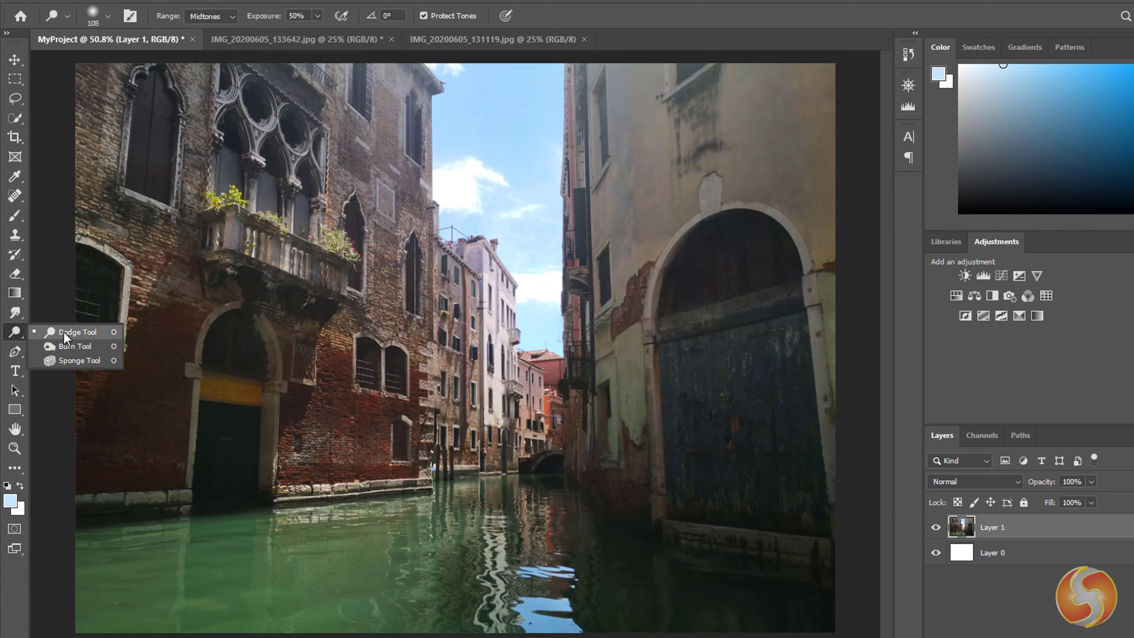
left_click(79, 346)
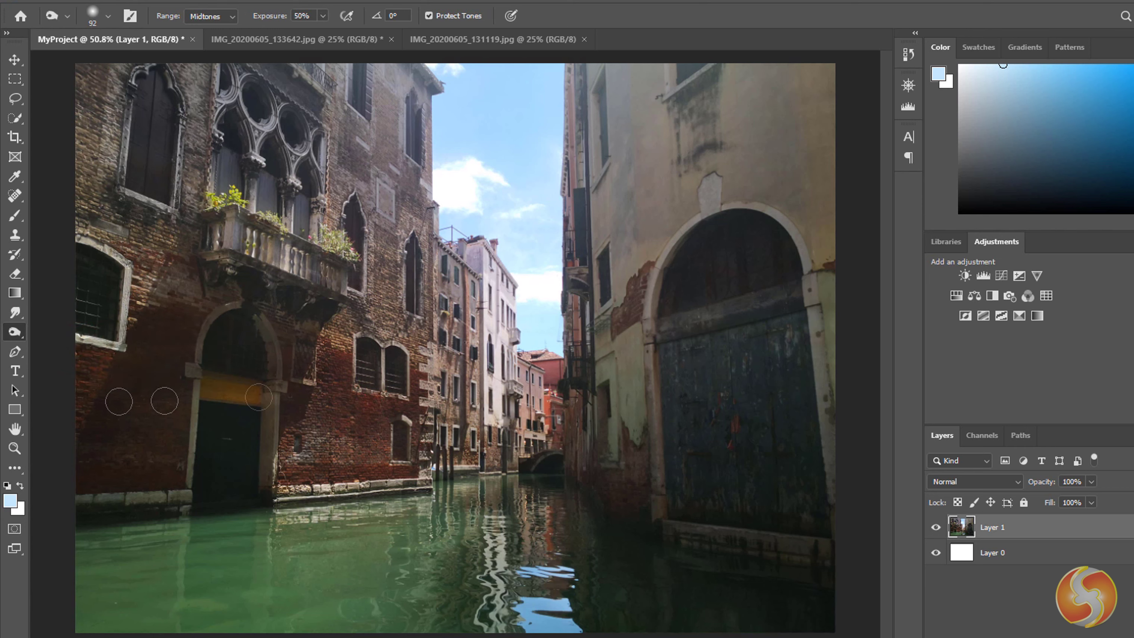
mouse_move(259, 397)
left_mouse_down()
mouse_move(287, 438)
mouse_move(237, 501)
mouse_move(274, 473)
mouse_move(319, 467)
left_mouse_up()
mouse_move(675, 439)
left_mouse_down()
mouse_move(648, 533)
mouse_move(590, 579)
mouse_move(716, 405)
left_mouse_up()
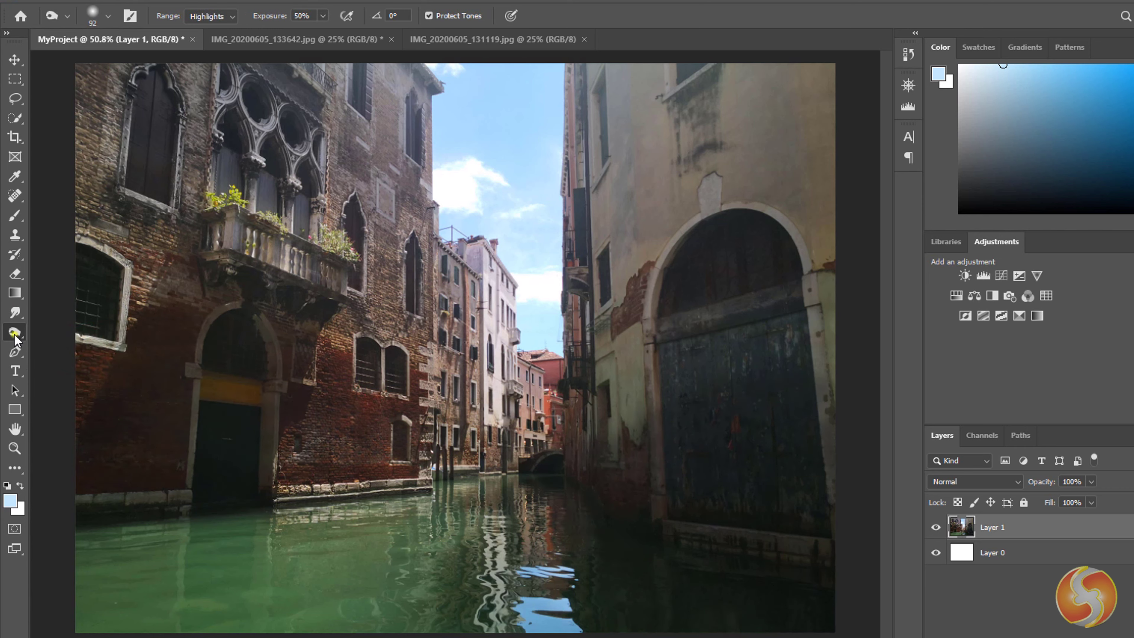
Saturate the colours of the left building's arched doorway with the Sponge tool in Saturate mode
right_click(15, 339)
left_click(67, 360)
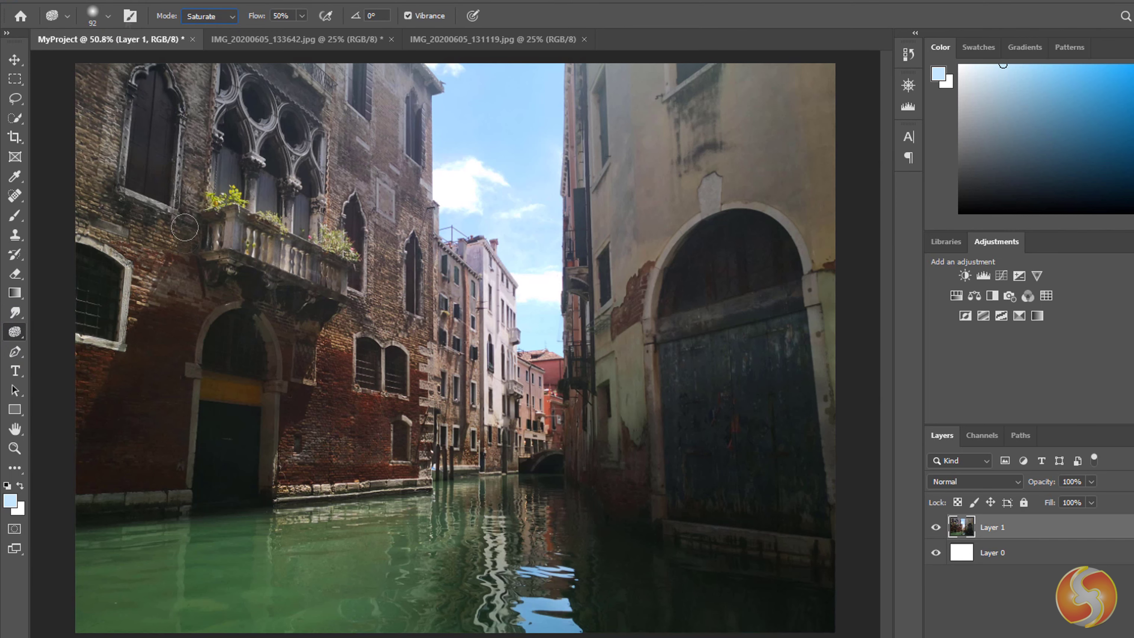
mouse_move(264, 310)
left_mouse_down()
mouse_move(416, 348)
mouse_move(237, 484)
left_mouse_up()
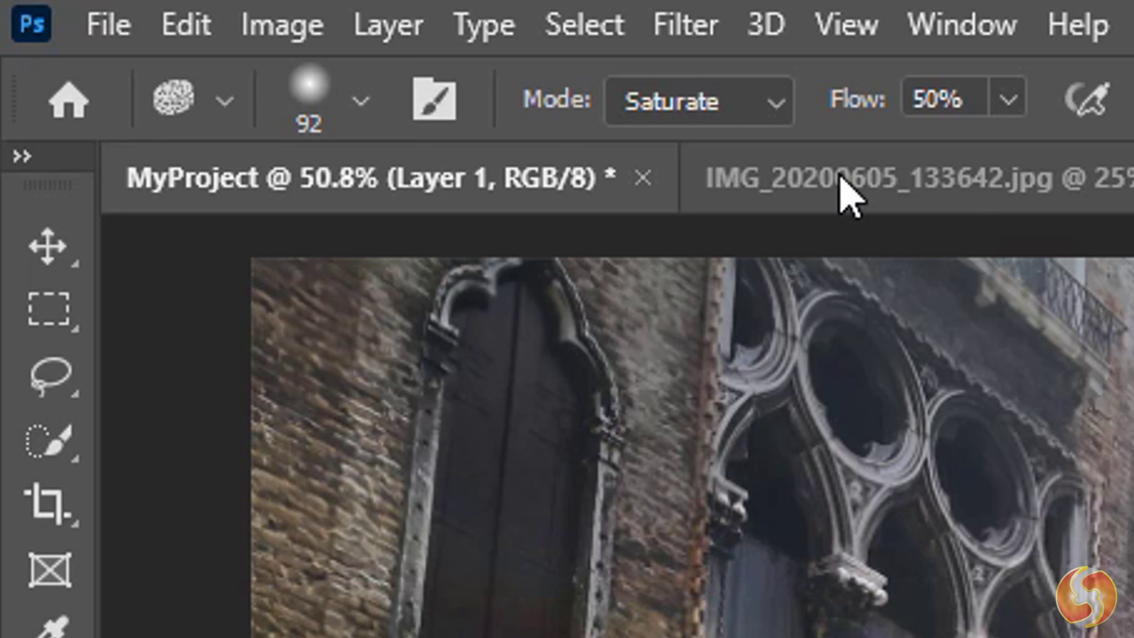
Switch the Sponge tool to Desaturate and fade the colours across the left building's upper windows and balcony, and a spot of sky
left_click(232, 16)
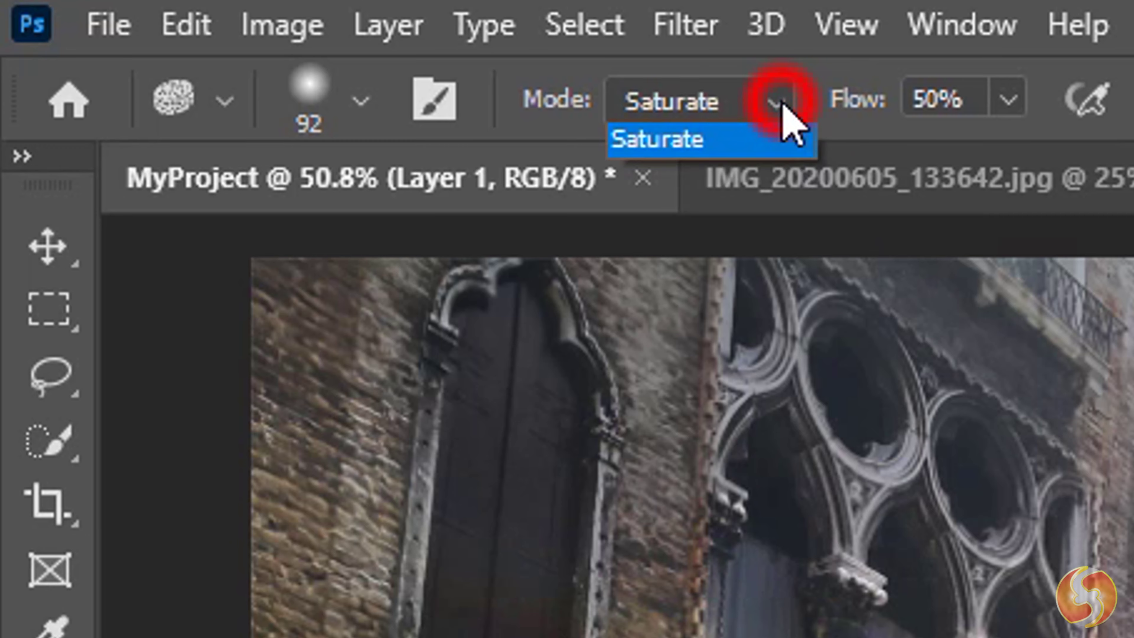
left_click(726, 142)
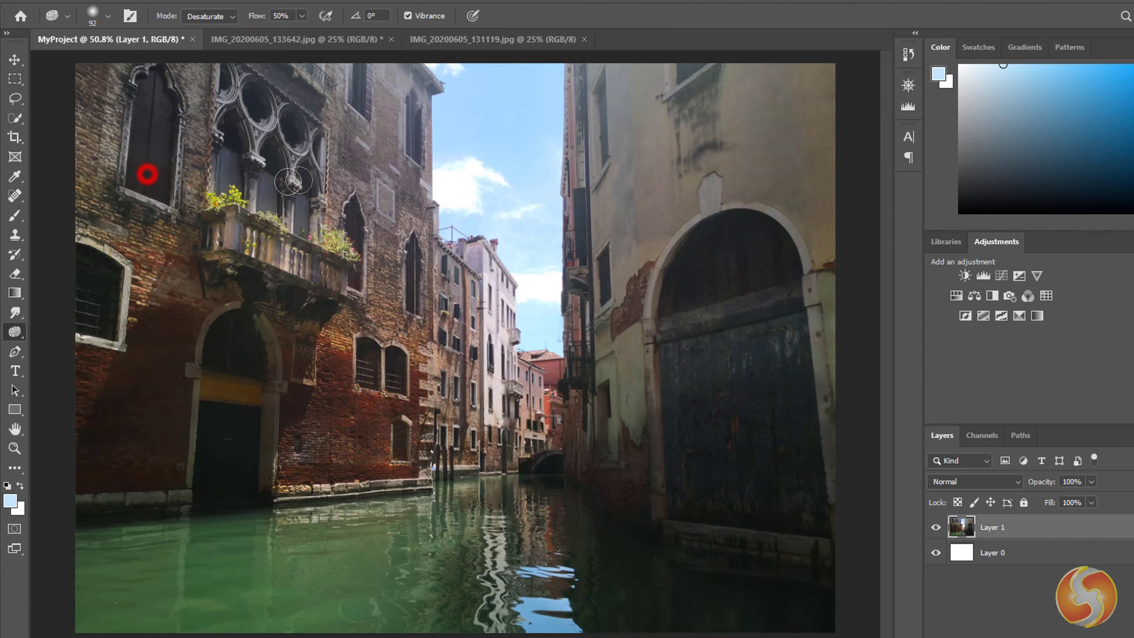
left_click_drag(147, 175, 357, 238)
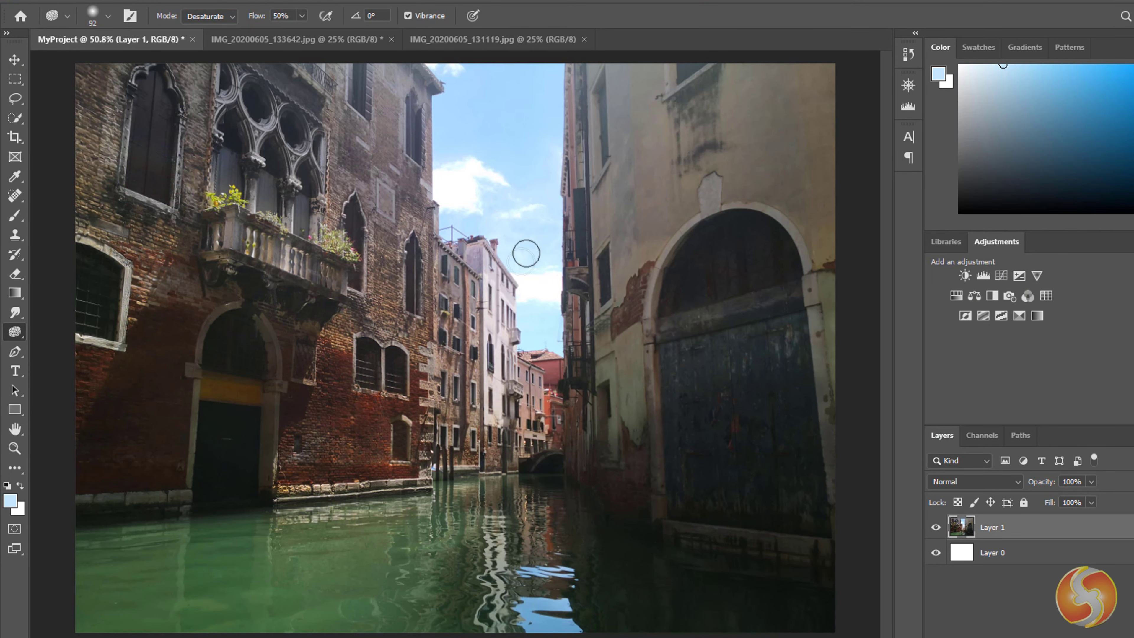
mouse_move(526, 254)
left_mouse_down()
mouse_move(466, 190)
mouse_move(487, 103)
mouse_move(517, 245)
left_mouse_up()
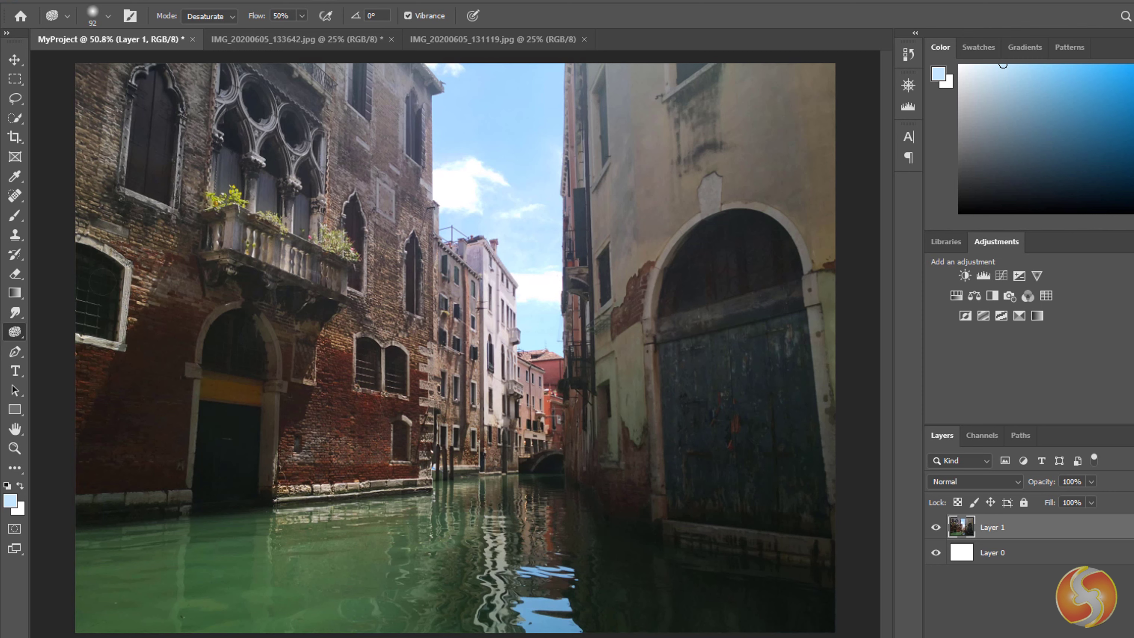
Erase a hard-edged horizontal band across the canal water, and a soft-edged one below it with the 70 px eraser's hardness at 0%
left_click(15, 275)
left_click_drag(225, 531, 570, 528)
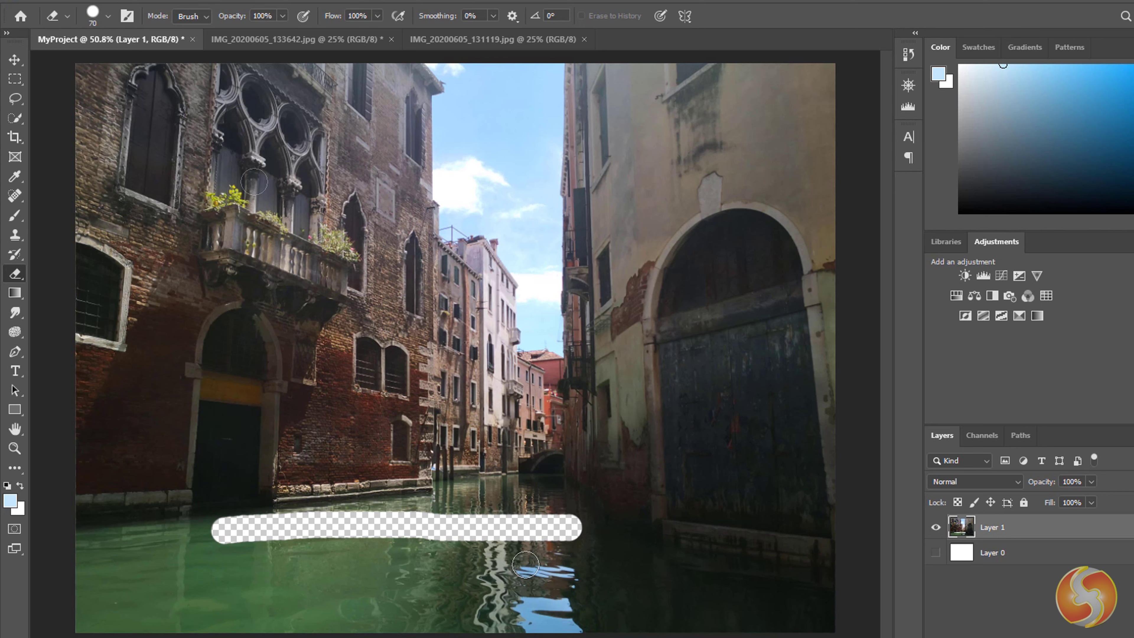
left_click(109, 18)
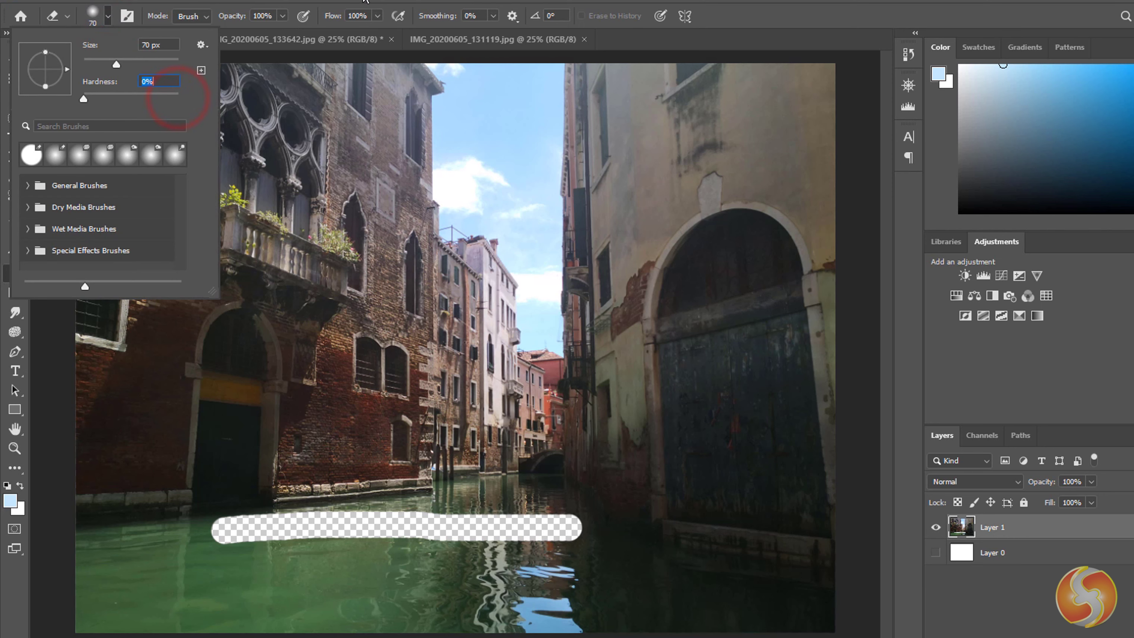
key("Return")
left_click_drag(216, 579, 580, 579)
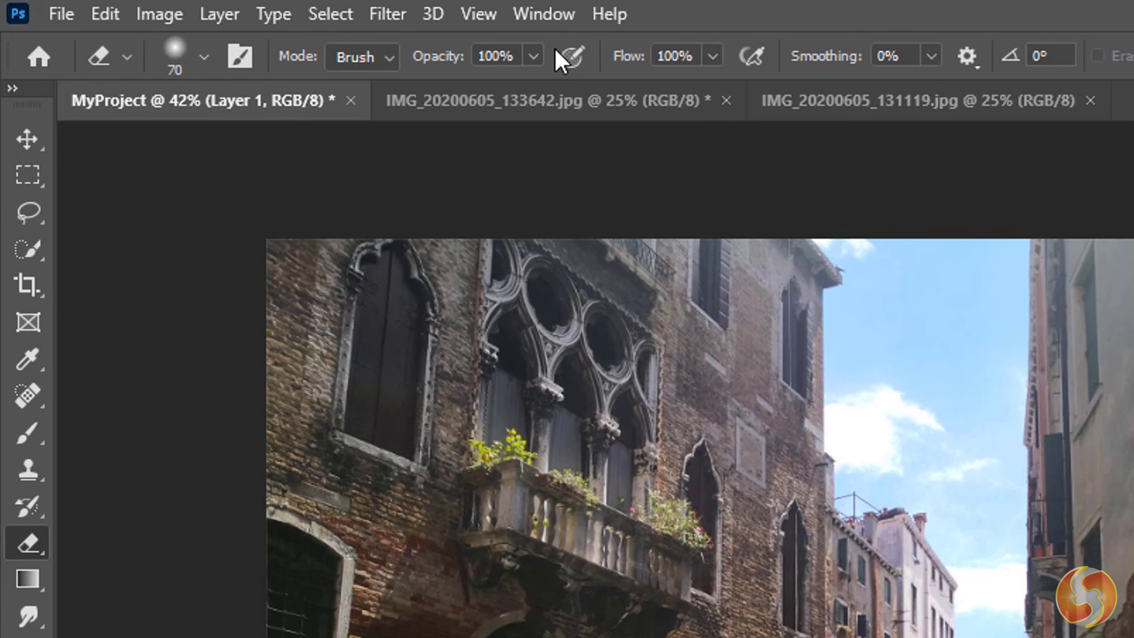
Open the Camera Raw Filter and, in the Basic settings, set Temperature to -2 and adjust the tint, exposure and shadows
left_click(376, 16)
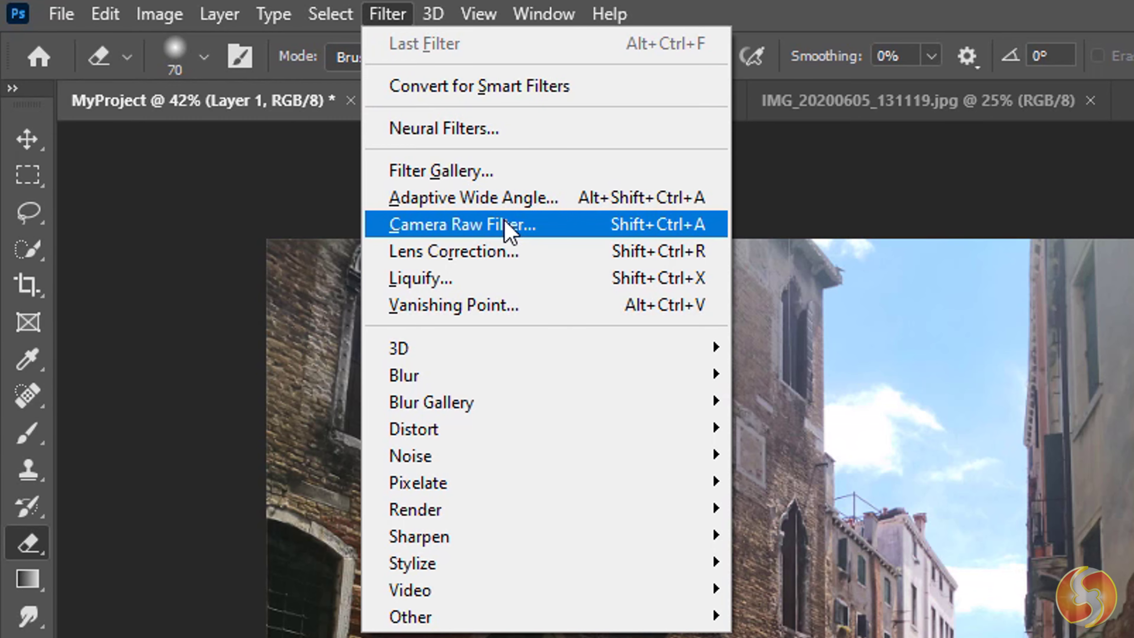
left_click(513, 228)
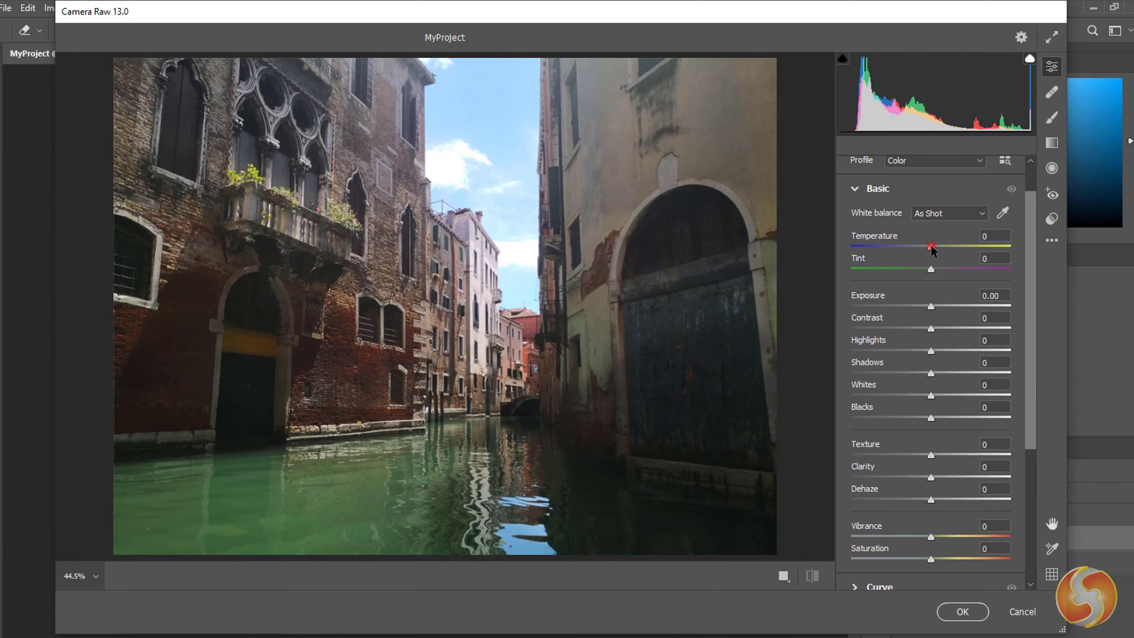
left_click_drag(930, 247, 928, 247)
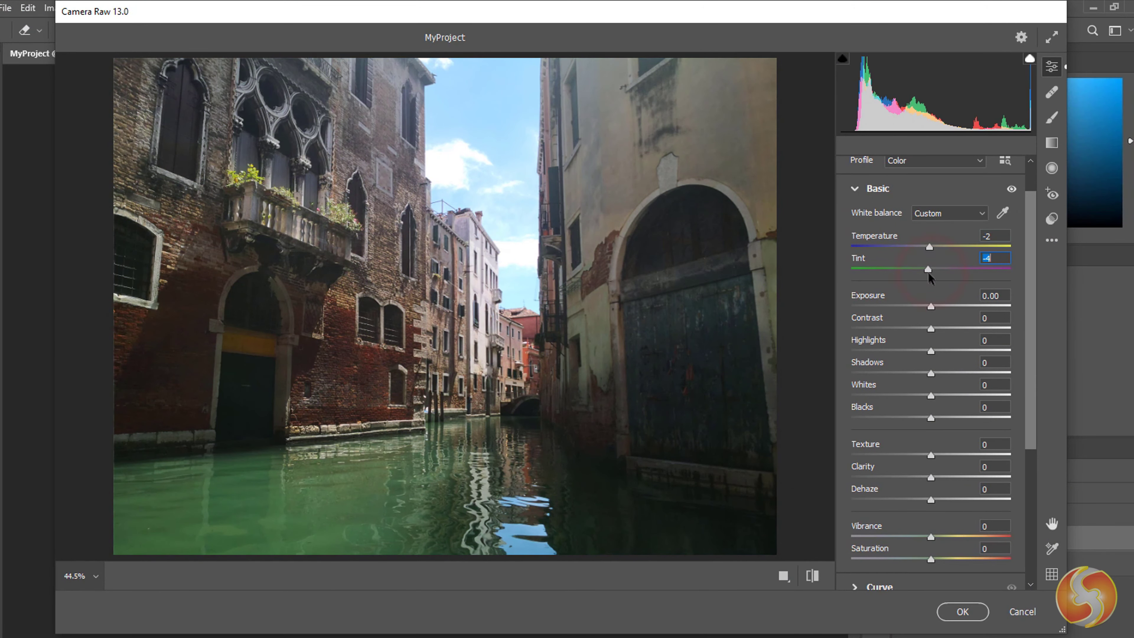
left_click_drag(931, 307, 918, 375)
Raise the lights section of the tone curve slightly in the Camera Raw Curve settings
left_click(857, 228)
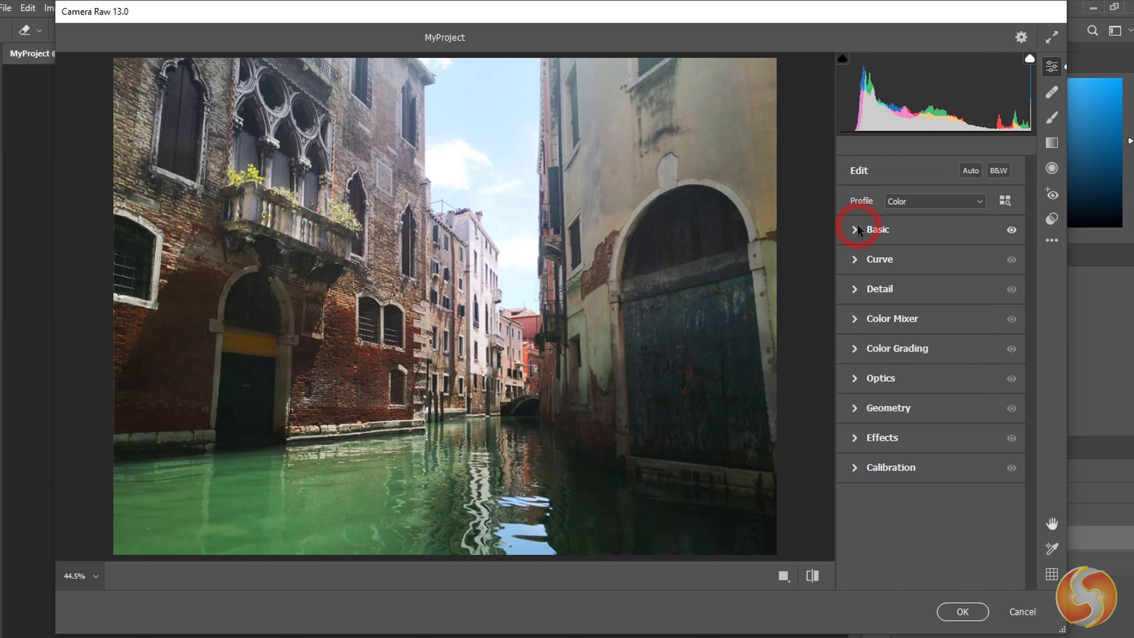
left_click(857, 259)
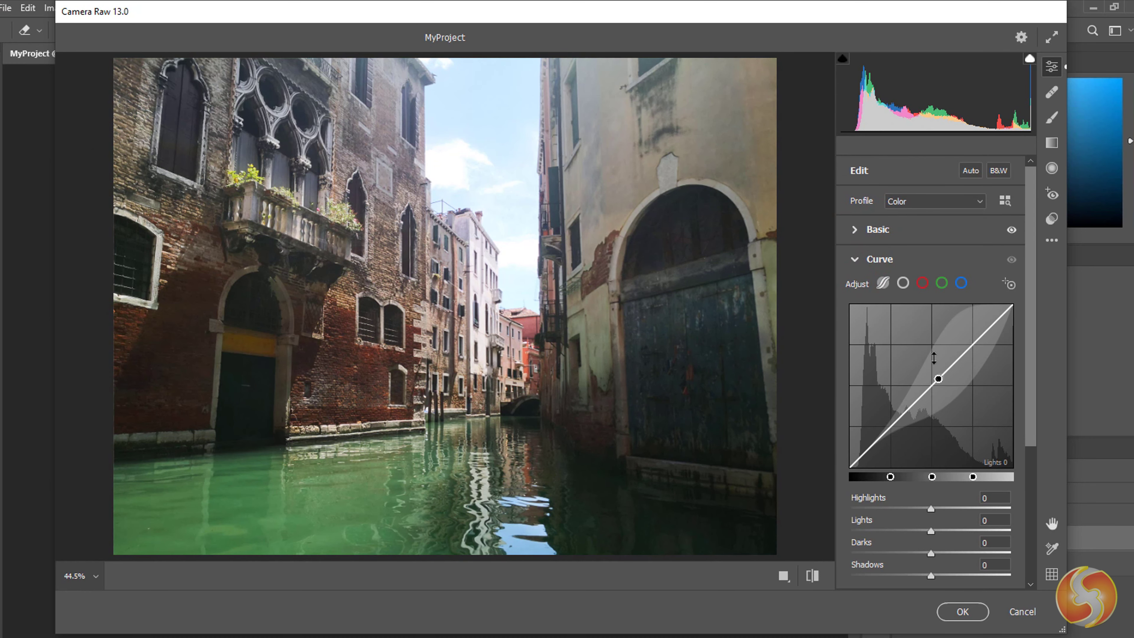
left_click_drag(967, 354, 970, 335)
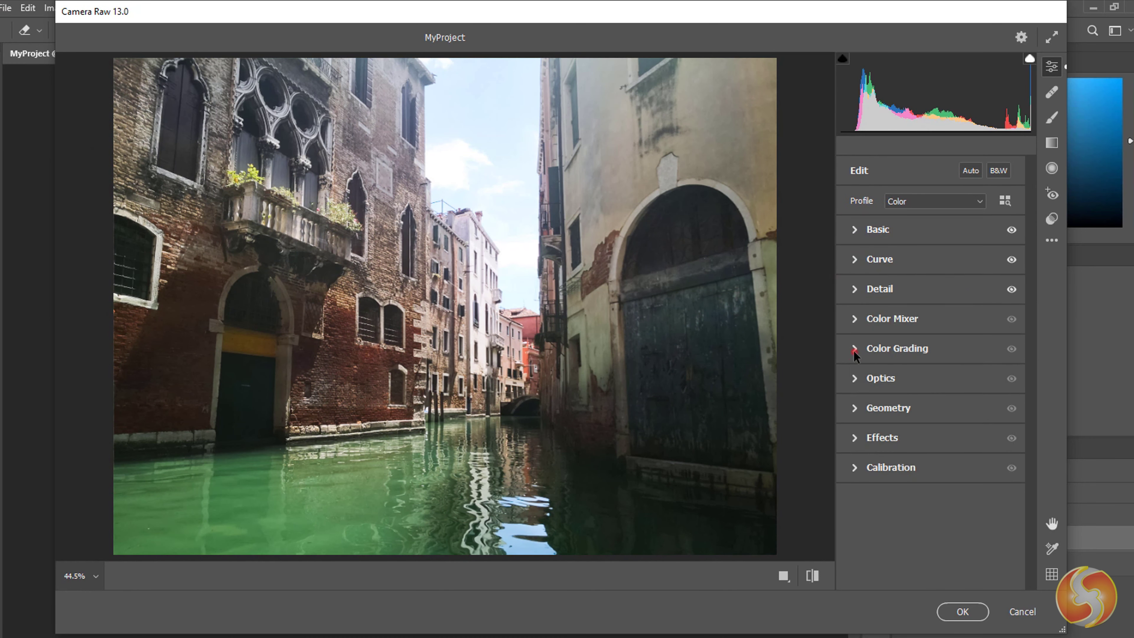
In Color Grading, tint the midtones with hue 45 and saturation 3, and strongly lower their luminance
left_click(855, 349)
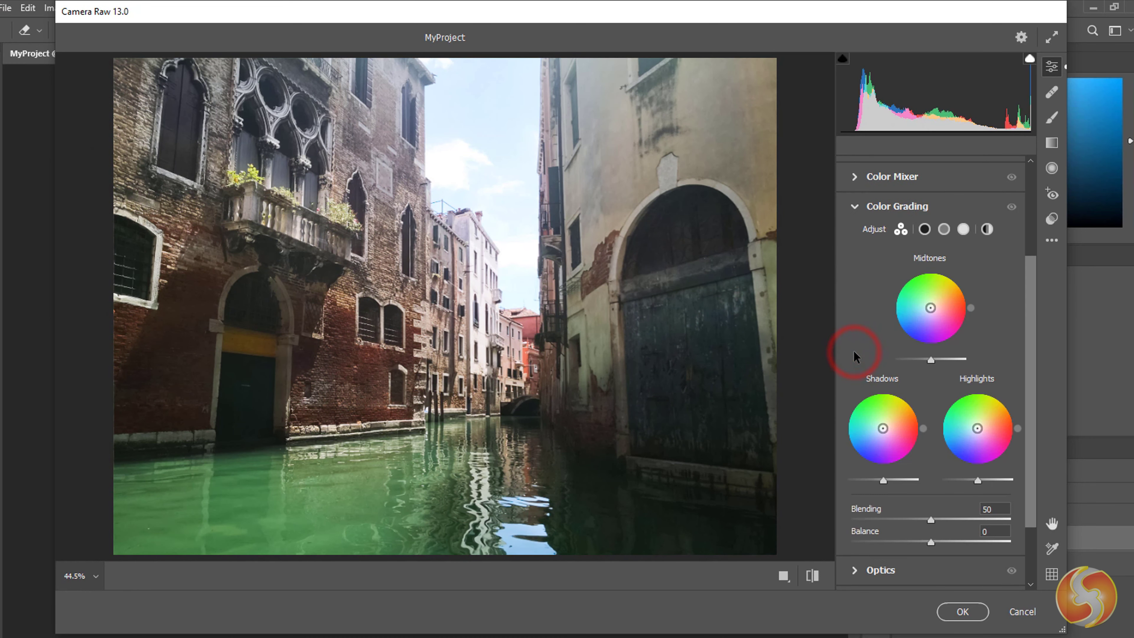
left_click_drag(936, 315, 931, 307)
left_click_drag(930, 360, 896, 359)
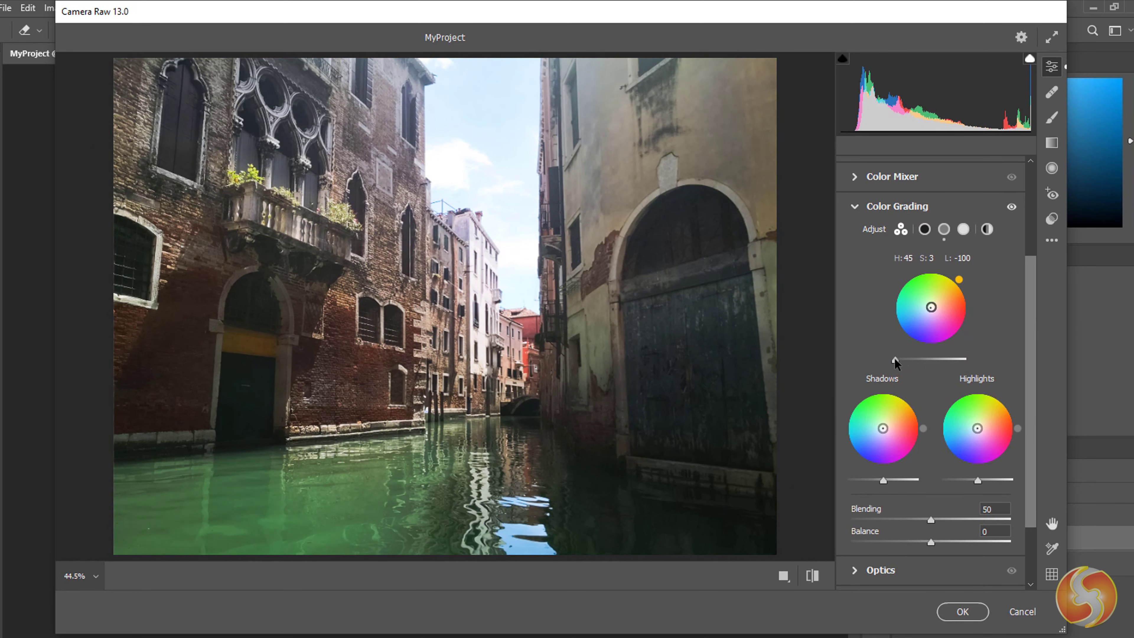
Tint the shadows with hue 315 and saturation 3 and the highlights toward red, slightly lowering the luminance of both
left_click_drag(885, 430, 884, 429)
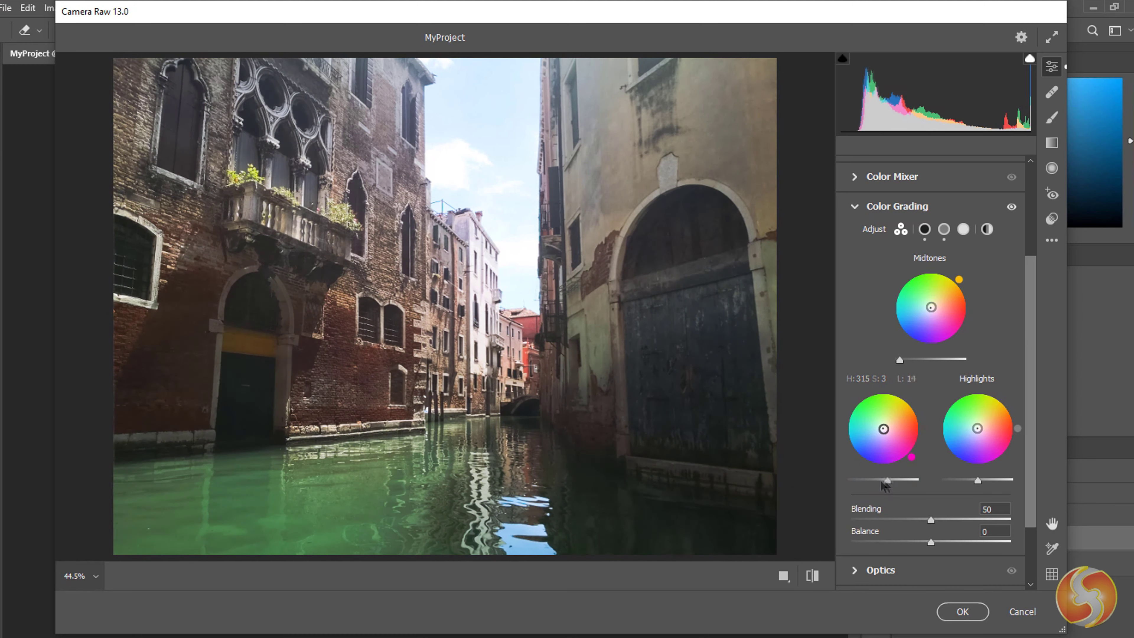
left_click_drag(883, 481, 876, 482)
left_click_drag(977, 428, 983, 426)
left_click_drag(977, 481, 970, 481)
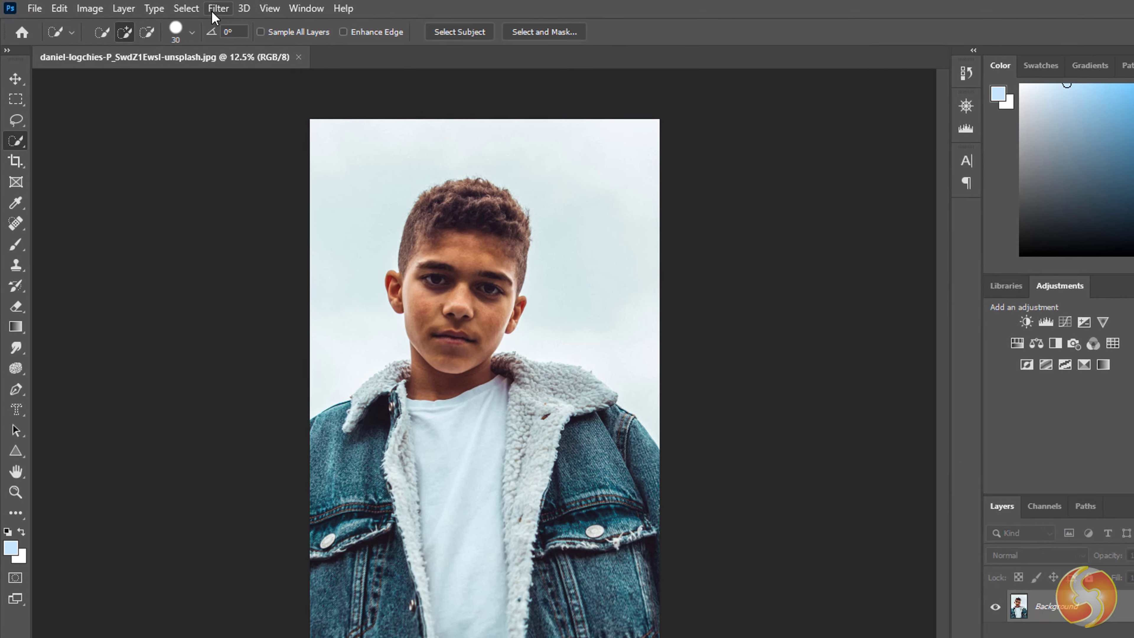
Enable the Smart Portrait neural filter on the boy's photo, with Happiness at 41 and increased Surprise and Facial age
left_click(195, 7)
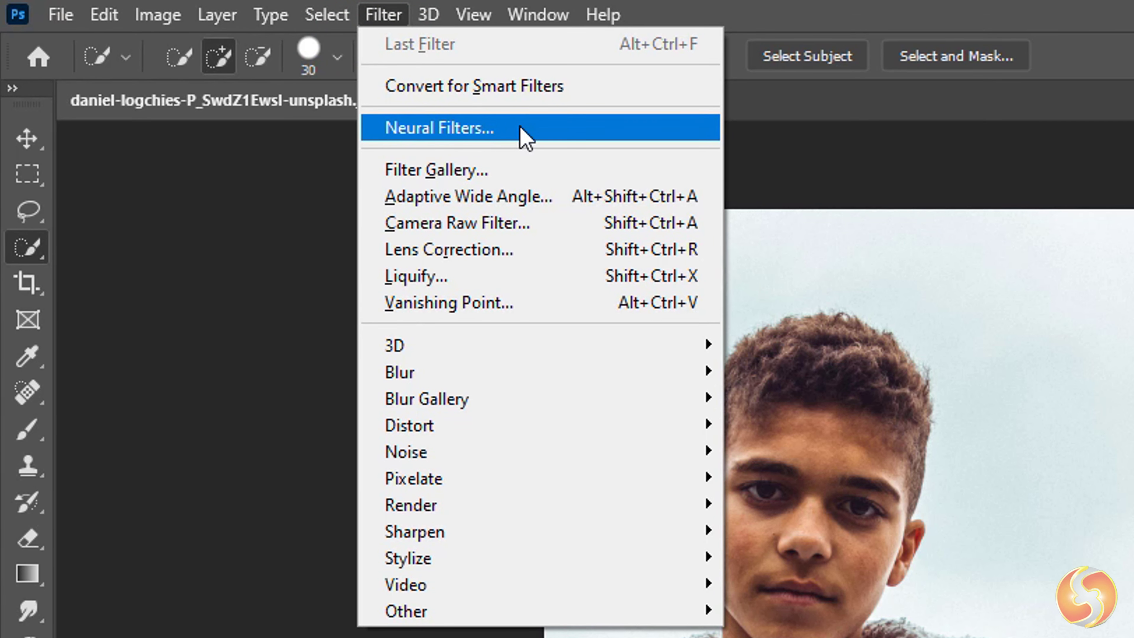
left_click(524, 135)
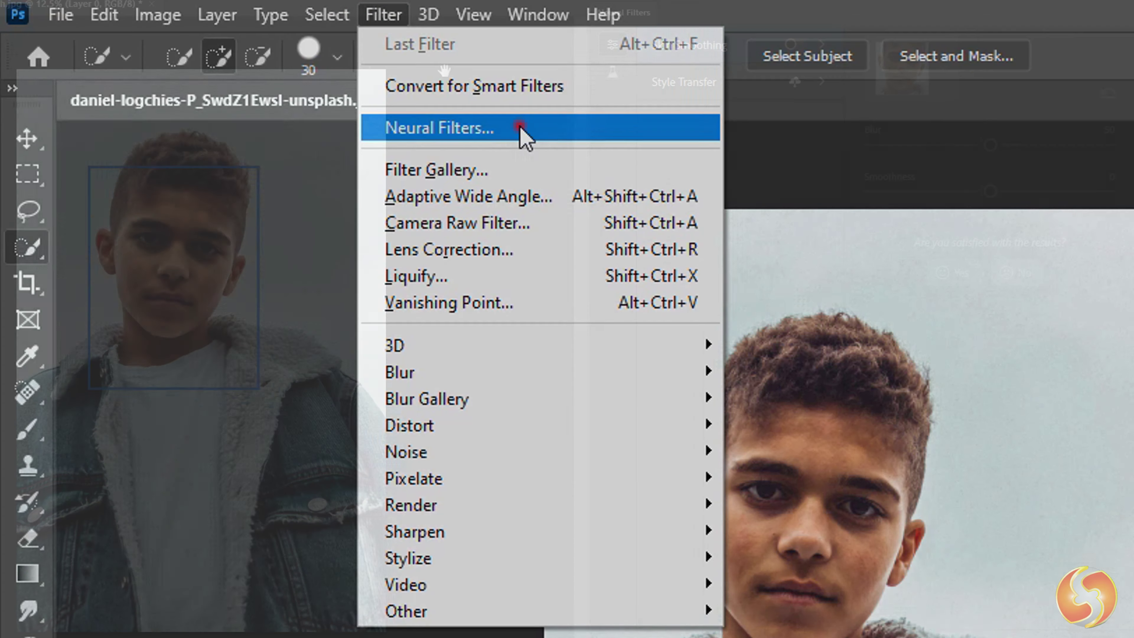
left_click(613, 73)
left_click(796, 44)
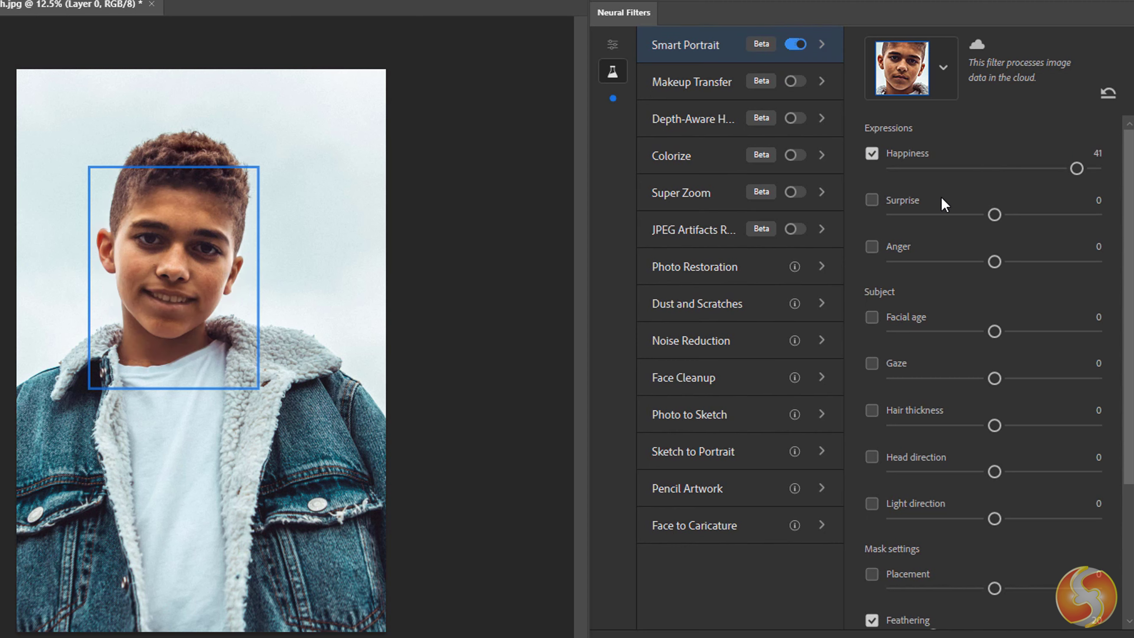
left_click_drag(995, 214, 1061, 215)
left_click_drag(995, 332, 1082, 339)
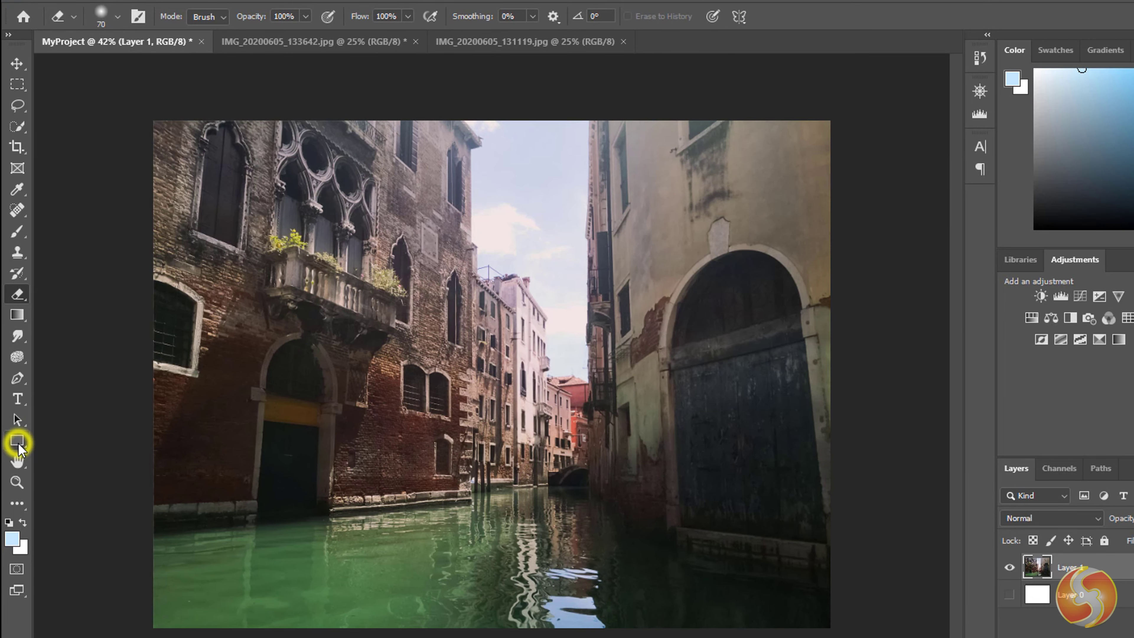
Draw a tree custom shape about 408 by 568 px over the left building, and a boat from the Boats set toward the right archway
left_click_drag(18, 442, 96, 531)
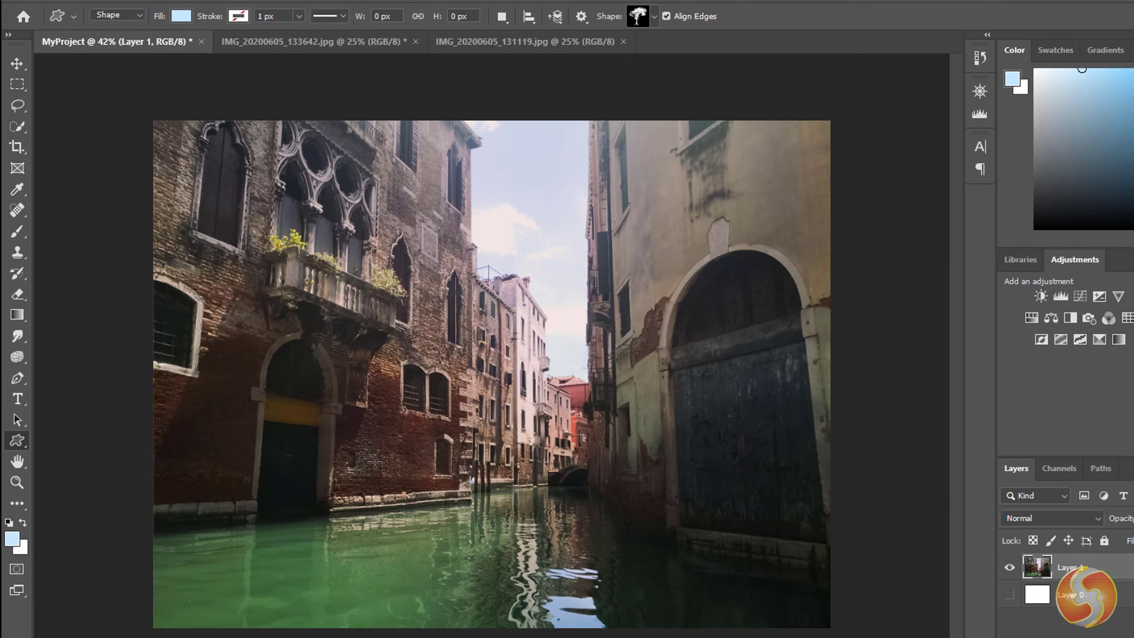
left_click_drag(357, 446, 494, 255)
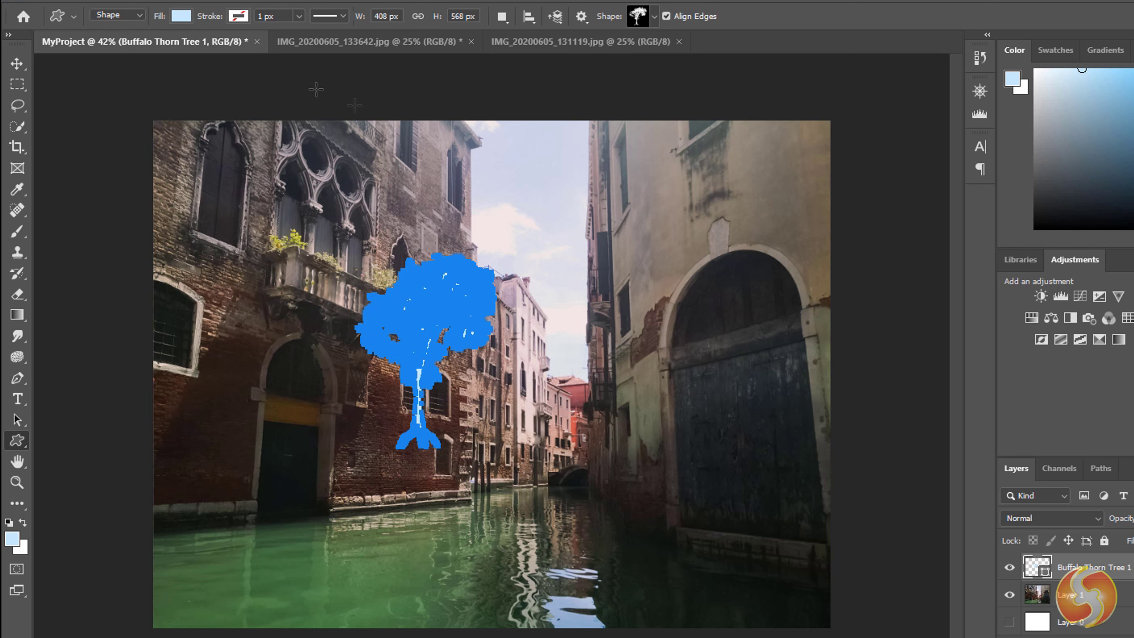
left_click(654, 16)
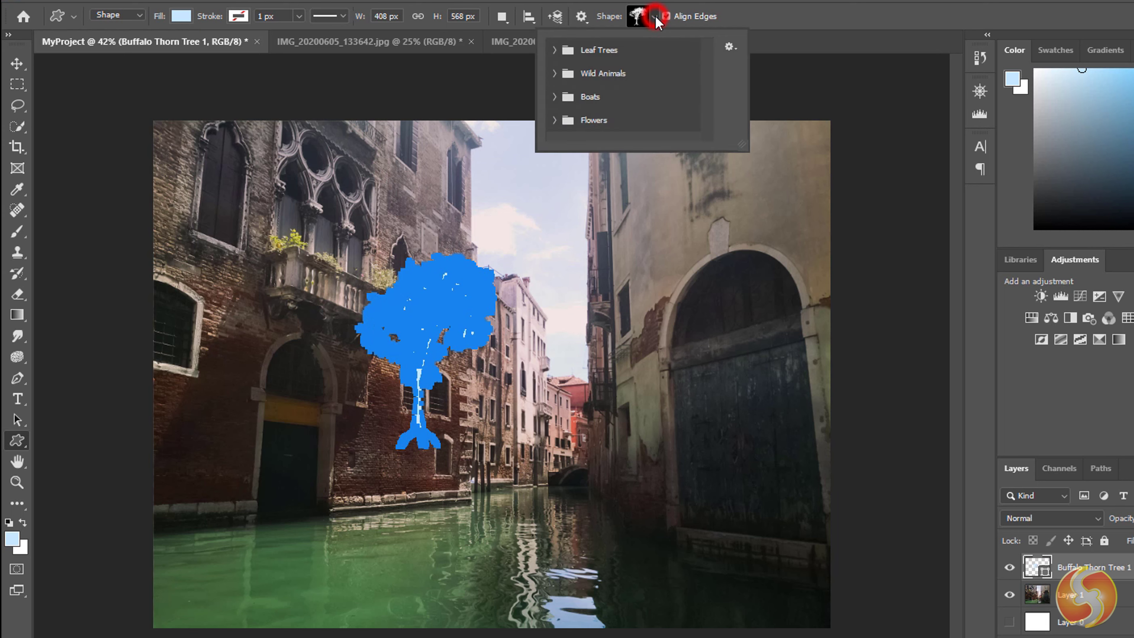
left_click(554, 97)
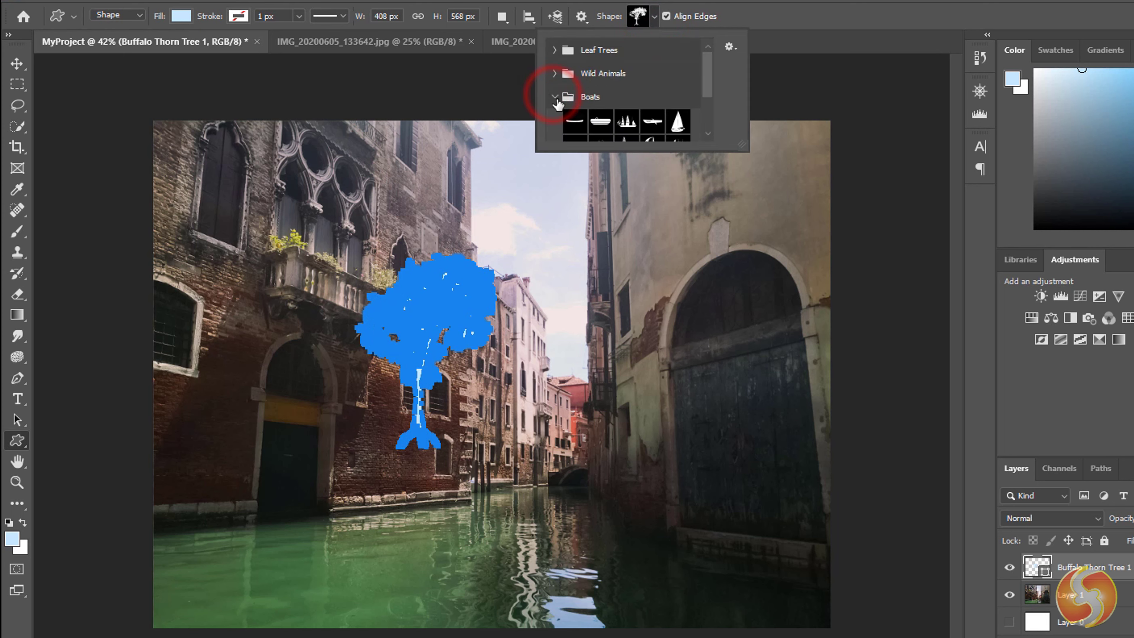
left_click(601, 122)
left_click_drag(532, 382, 737, 287)
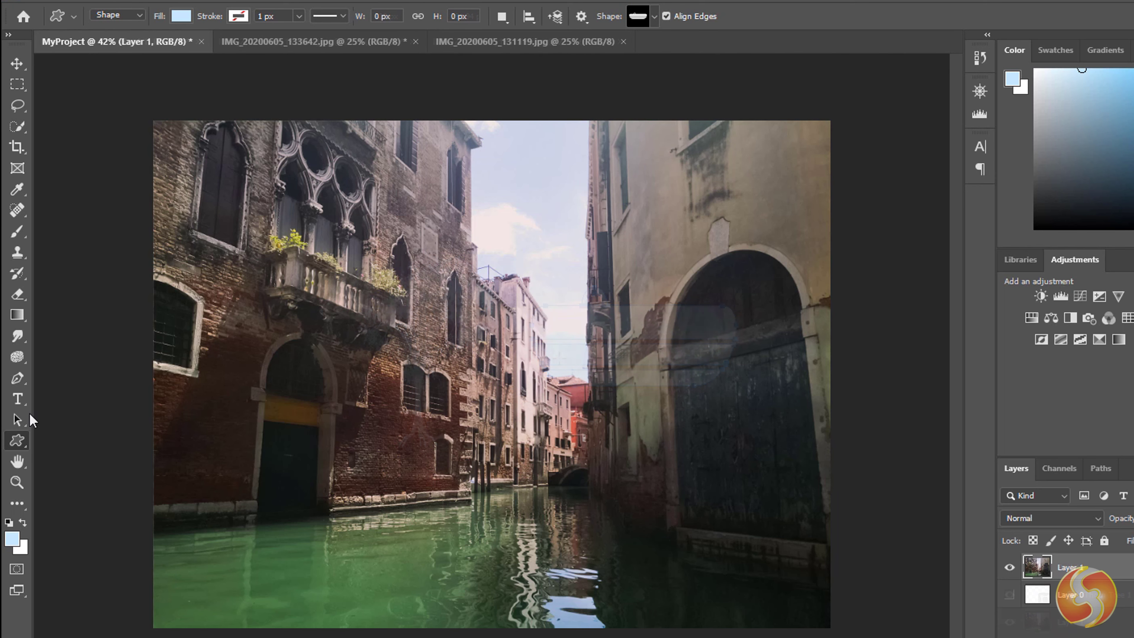
Draw a diagonal line spanning about 455 by 380 px up from the left doorway, and undo it
right_click(17, 440)
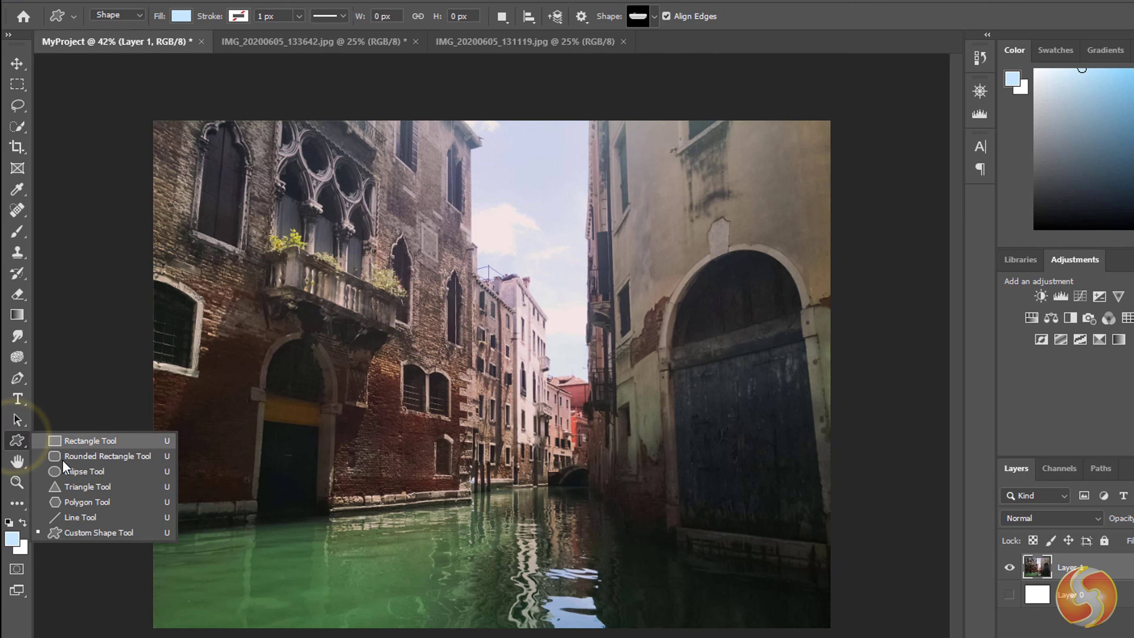
left_click(80, 518)
left_click_drag(278, 471, 430, 344)
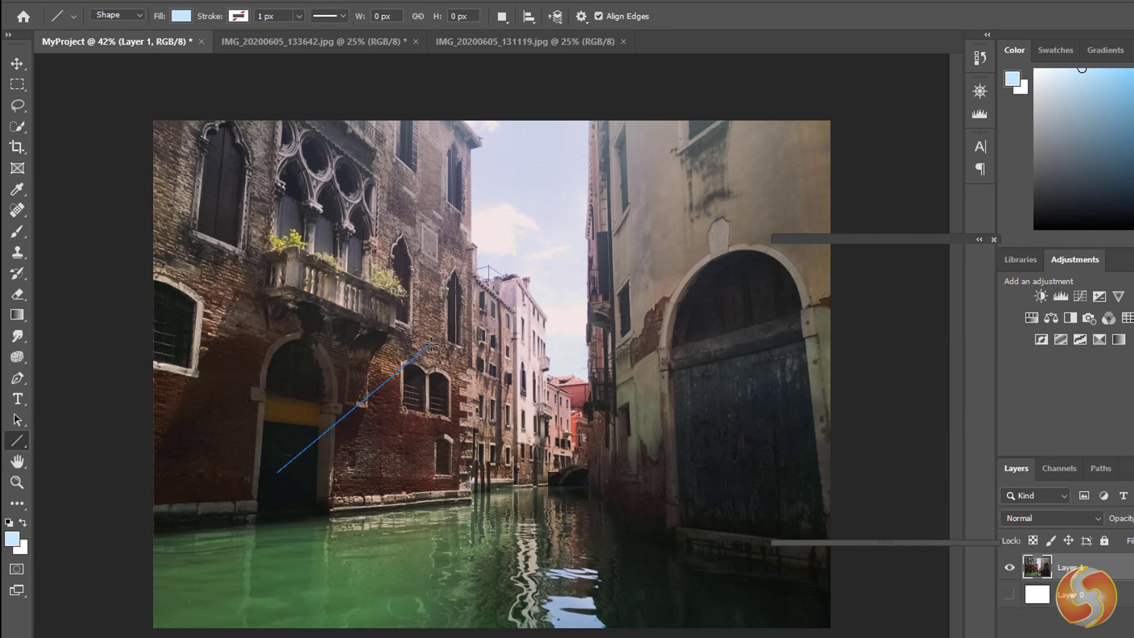
key("ctrl+z")
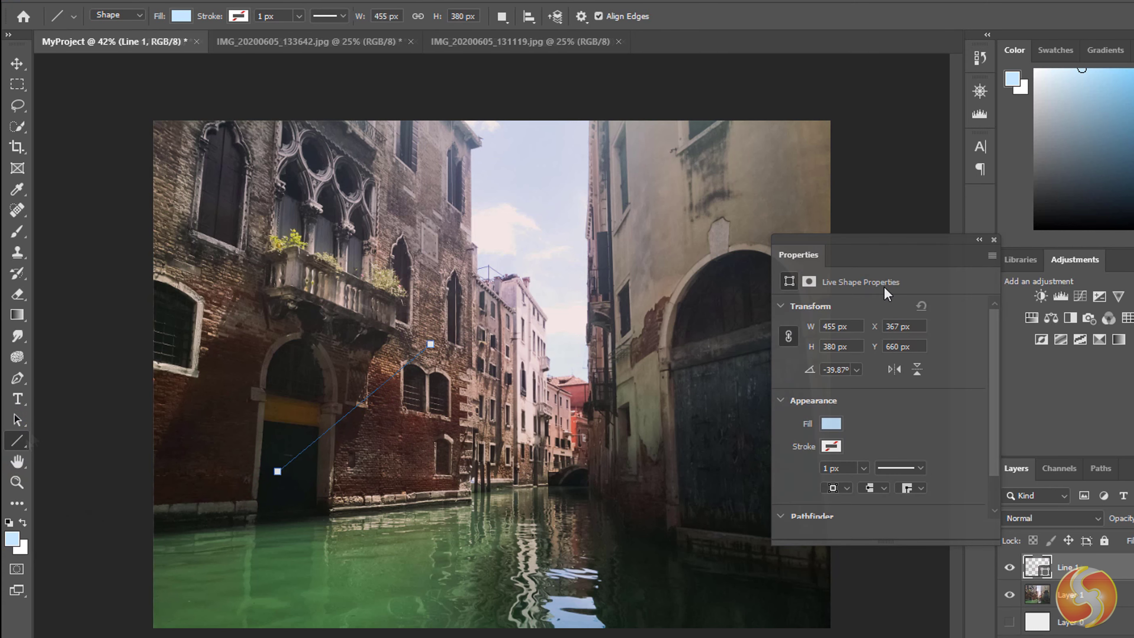
Draw a triangle about 465 px wide and 525 px high over the left building's doorway
right_click(17, 441)
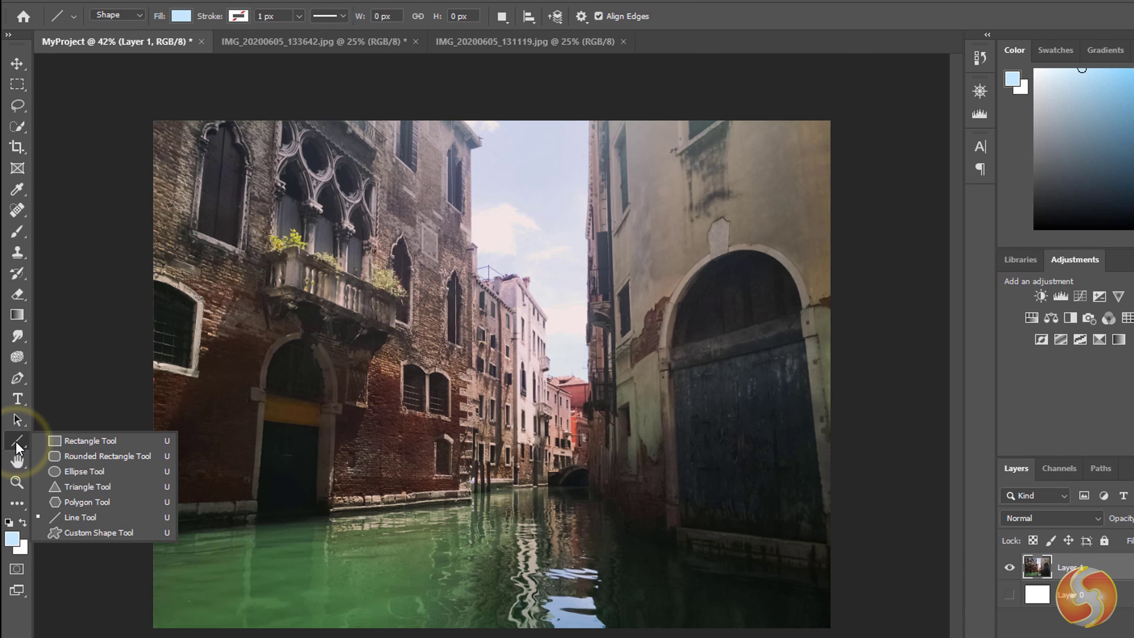
left_click(96, 488)
left_click_drag(261, 491, 418, 313)
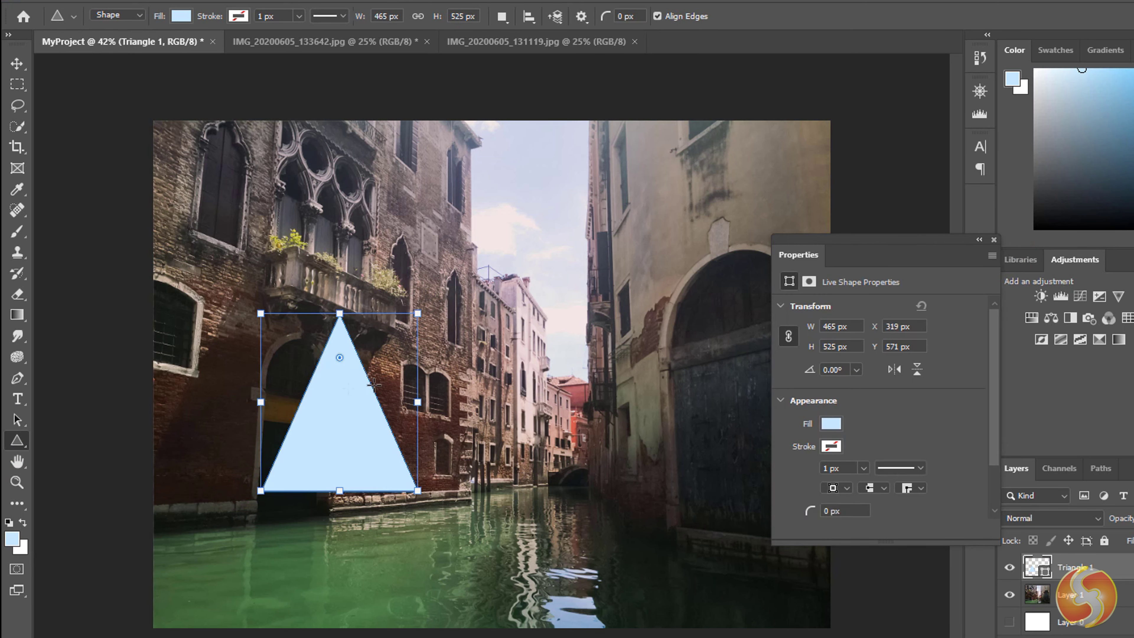
Change the triangle's fill colour to light green
left_click(183, 17)
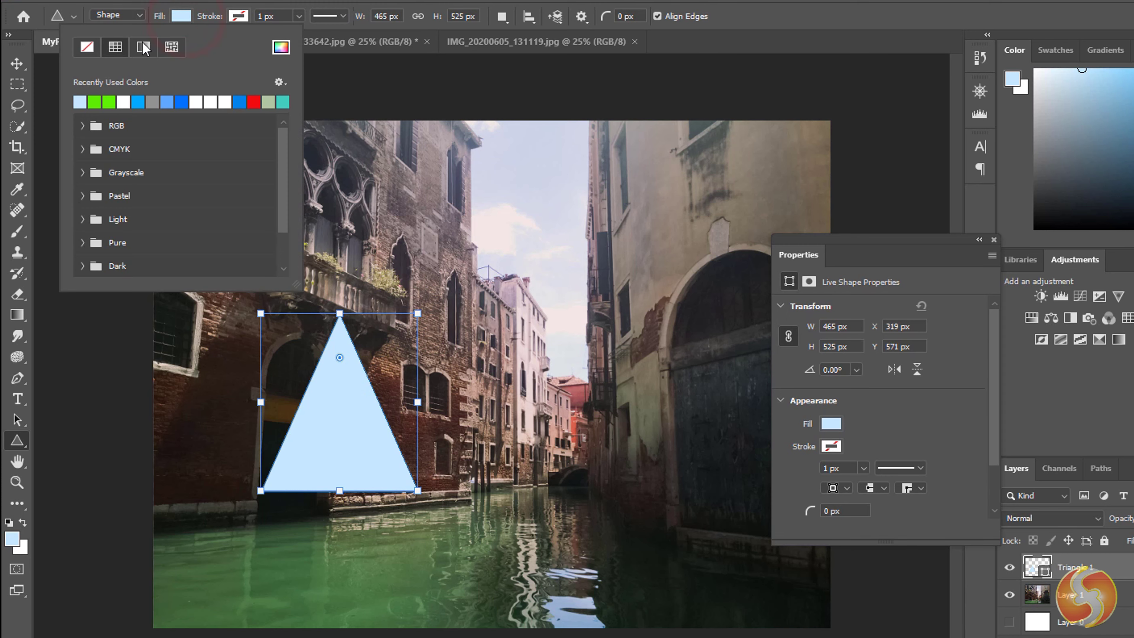
left_click(108, 101)
left_click(123, 102)
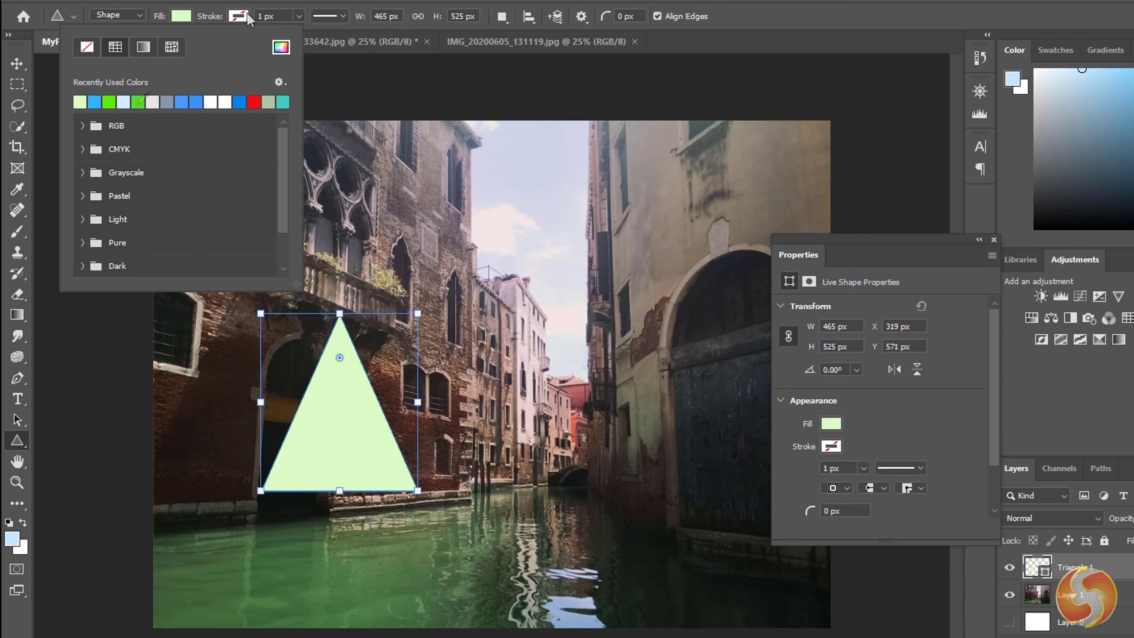
Set the triangle's fill to white and give it a green stroke about 18 px wide
left_click(244, 17)
left_click(166, 102)
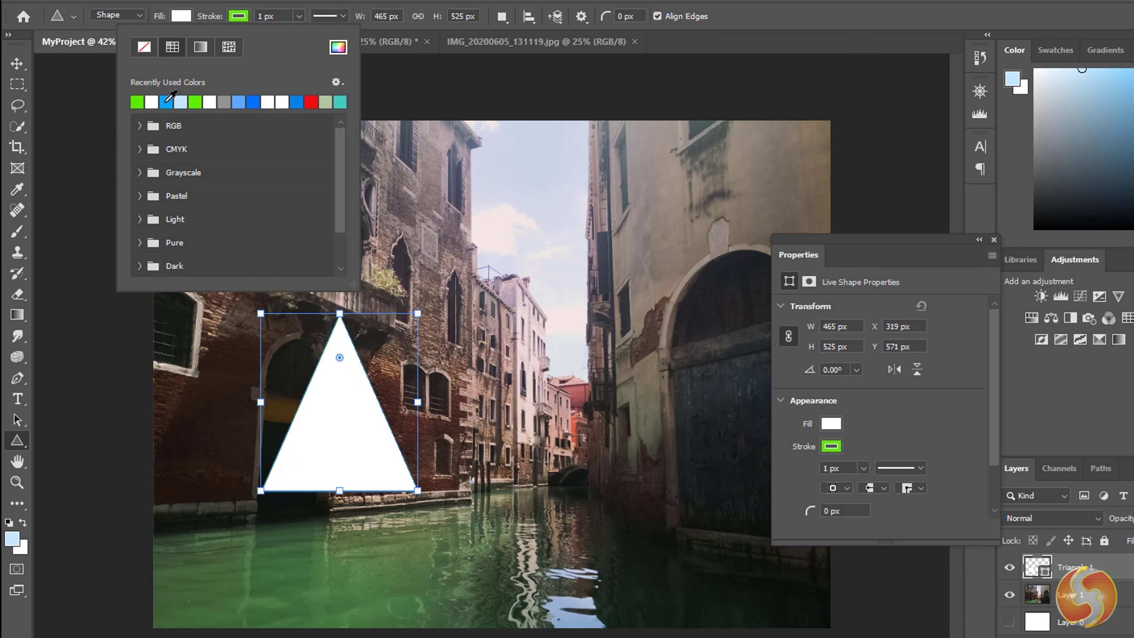
left_click(298, 17)
mouse_move(318, 41)
left_mouse_down()
mouse_move(328, 40)
mouse_move(297, 36)
left_mouse_up()
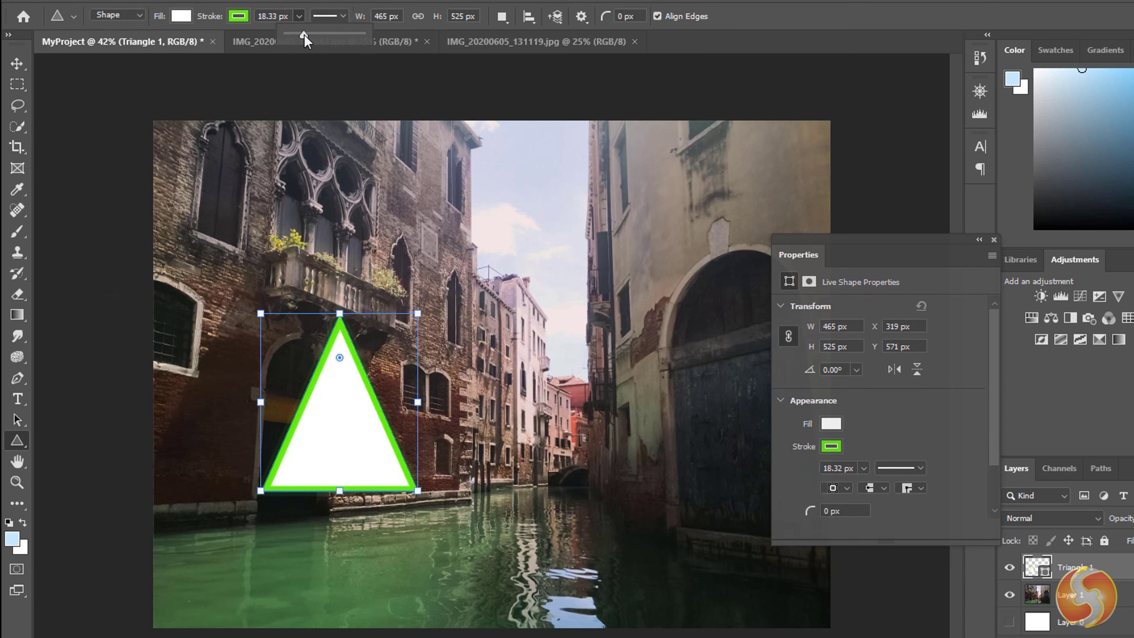
Add a horizontal text box spanning from the left balcony to the right archway and enter "Awesome"
left_click(17, 399)
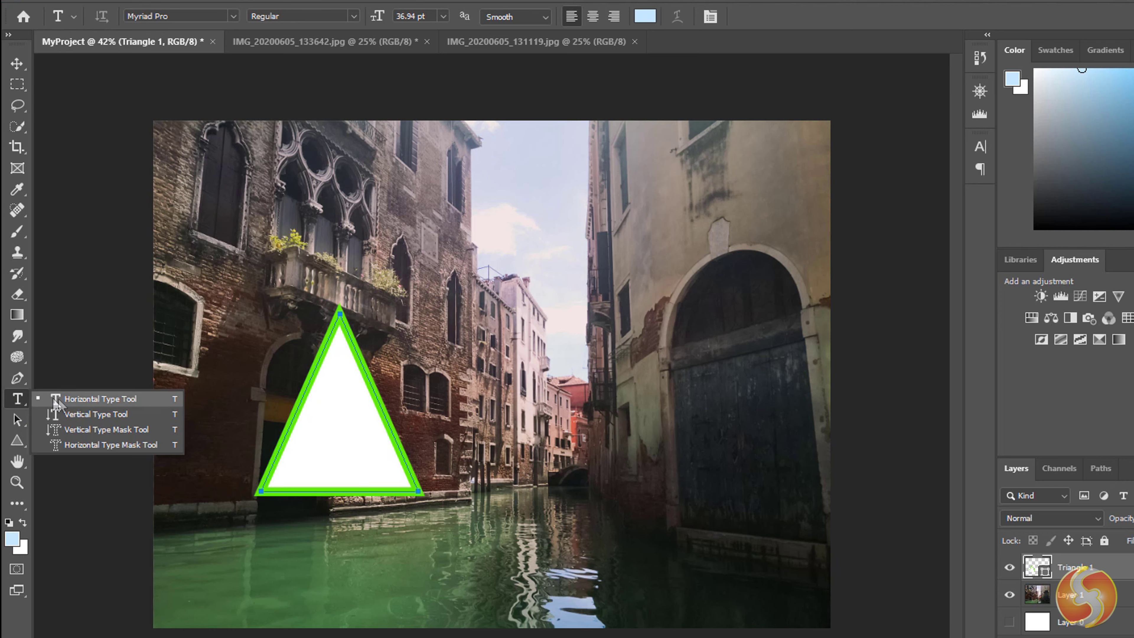
left_click(121, 401)
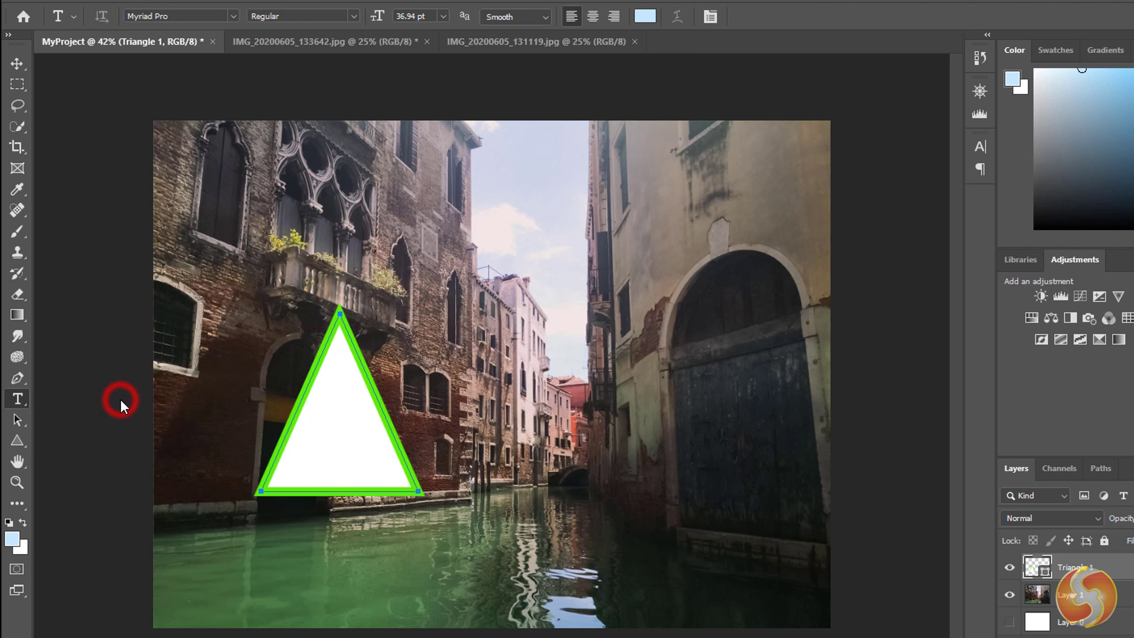
left_click_drag(389, 201, 823, 393)
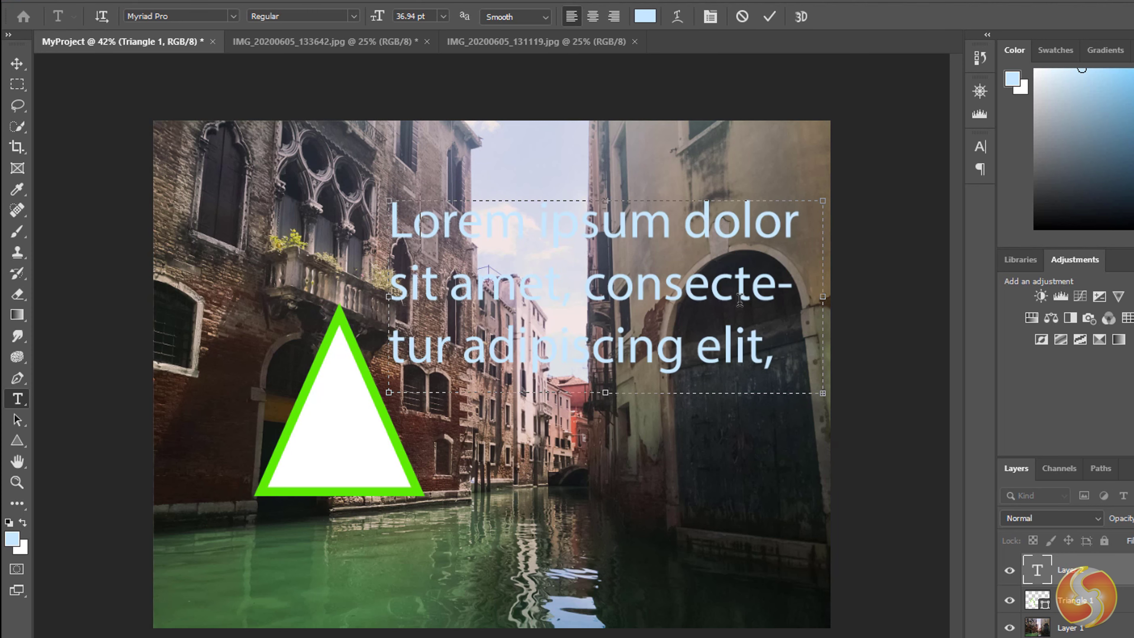
type("Awesome")
Recolour the word "Awesome" pure blue and change its font to Minion Pro
left_click_drag(602, 221, 389, 221)
left_click(645, 16)
left_click(933, 400)
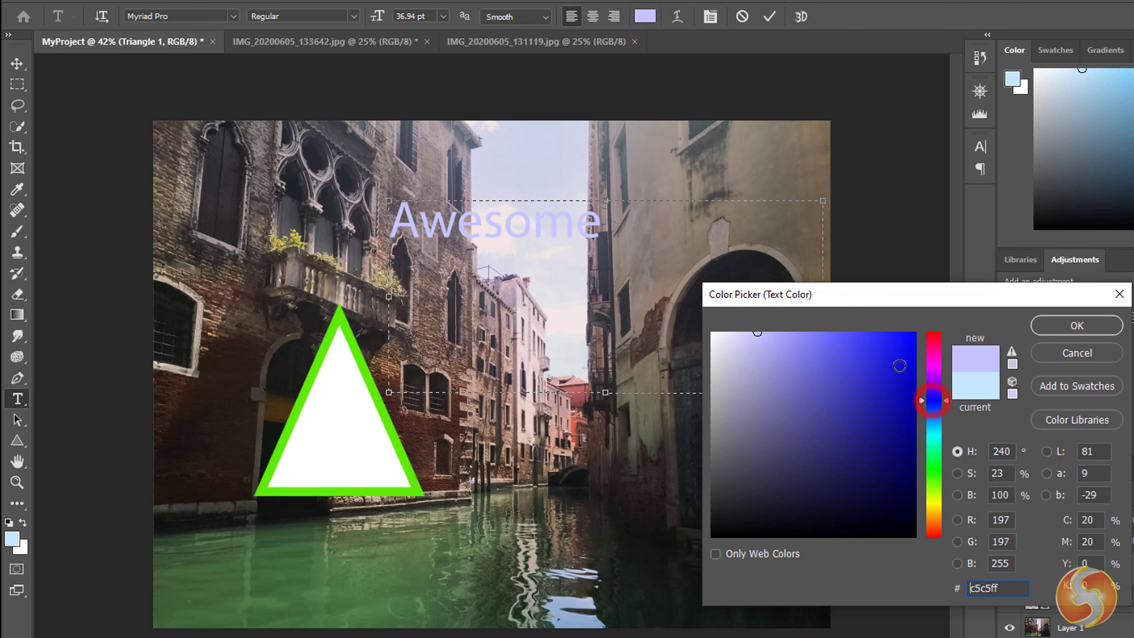
left_click_drag(899, 366, 917, 326)
left_click(1045, 324)
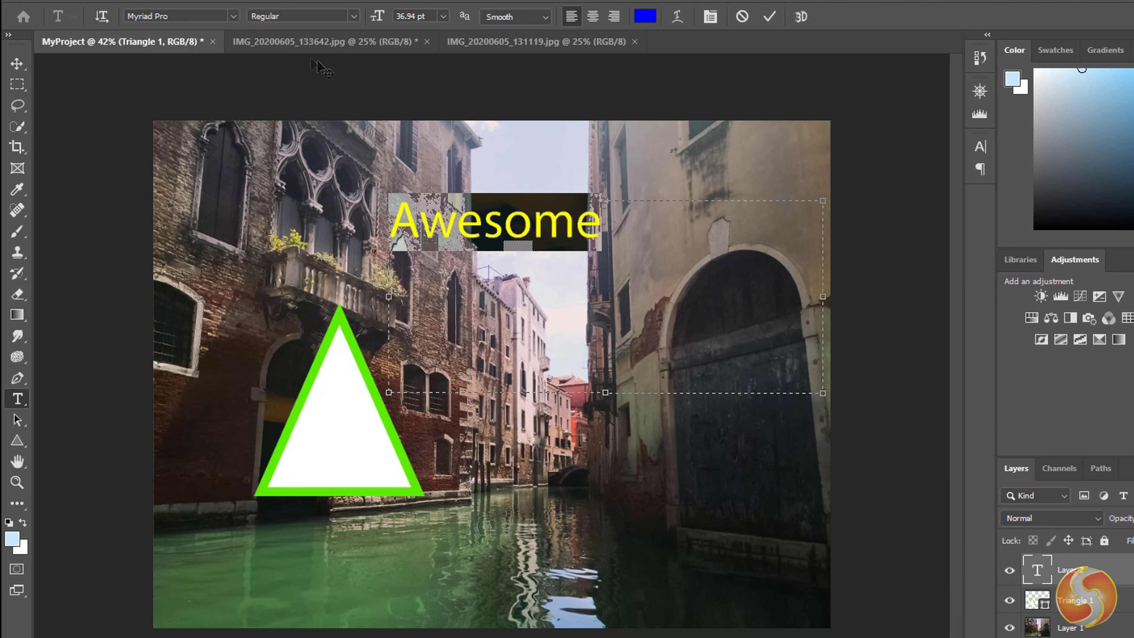
left_click(230, 17)
left_click(236, 166)
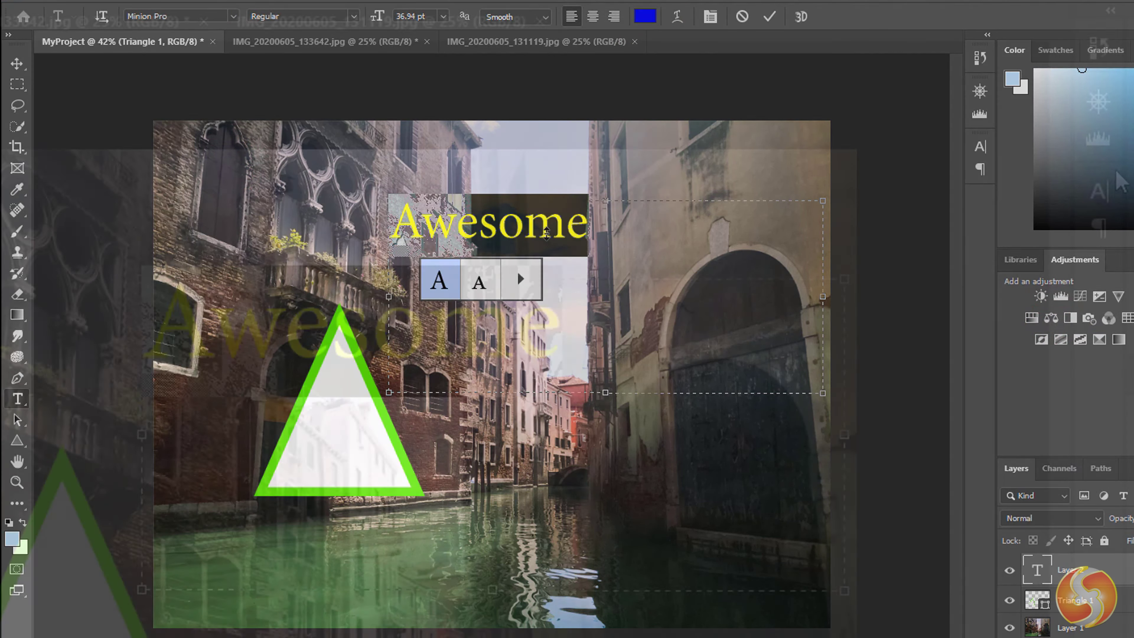
Try Faux Bold, Faux Italic and Small Caps on the text, switch each off again, and commit the text
left_click(980, 147)
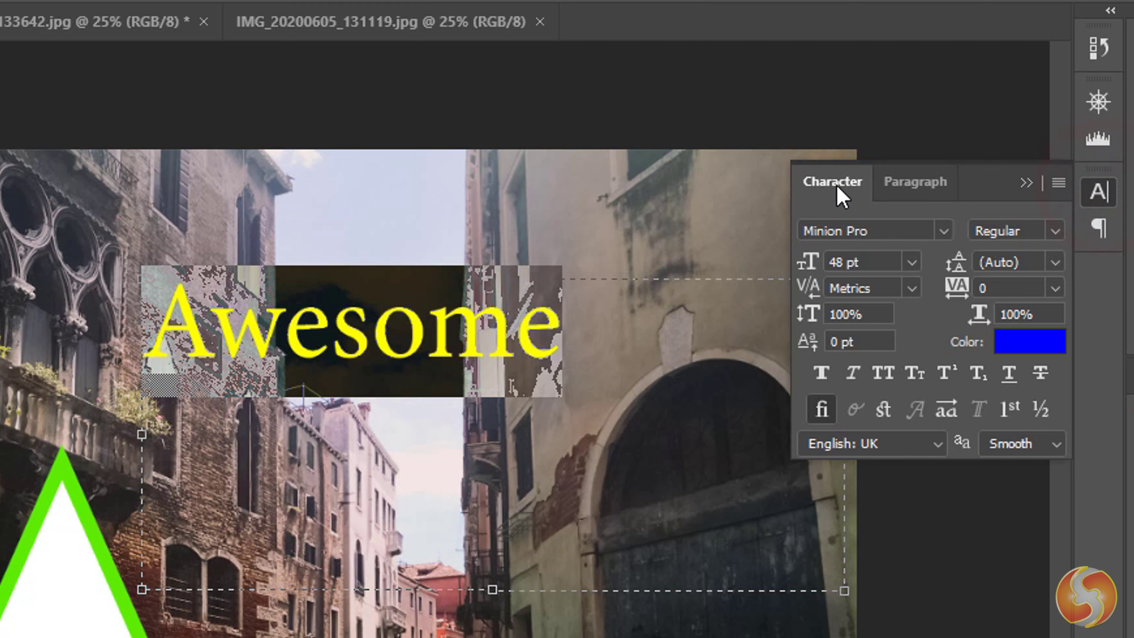
left_click(821, 375)
left_click(822, 373)
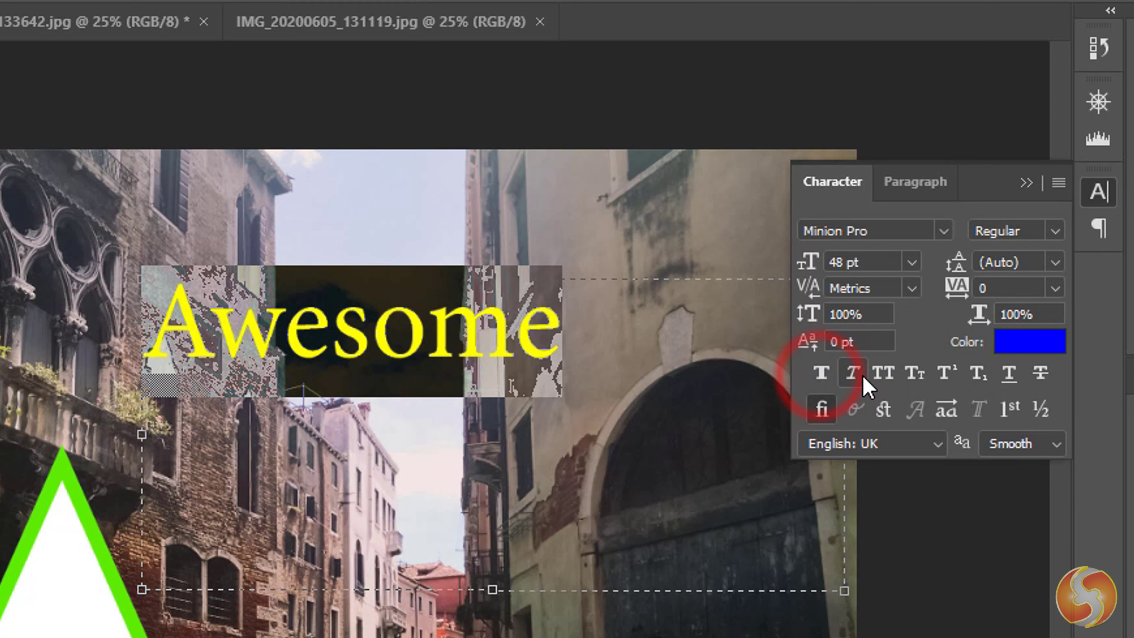
left_click(853, 373)
left_click(853, 373)
left_click(914, 373)
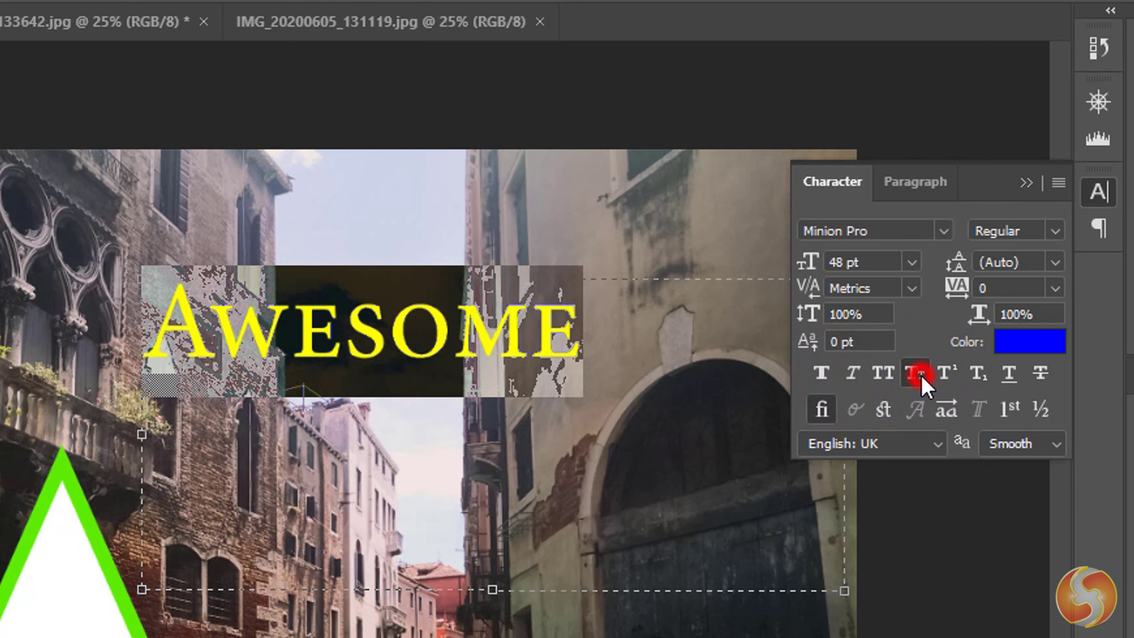
left_click(921, 380)
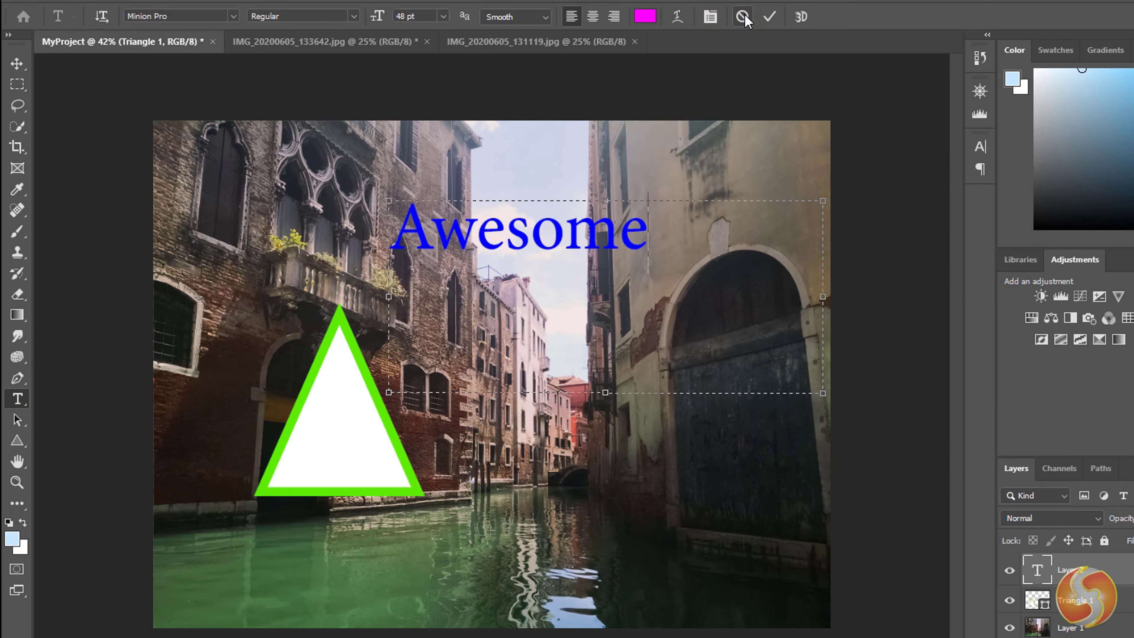
left_click(771, 17)
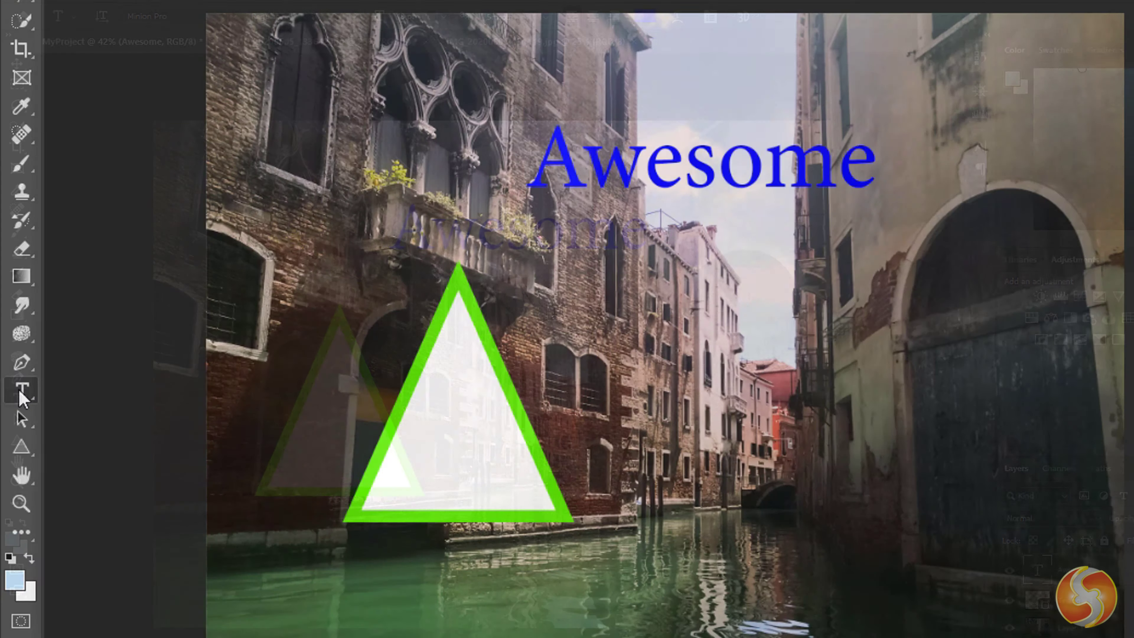
Try to smudge the "Awesome" text on the canvas with the Smudge Tool
left_click(17, 336)
right_click(23, 306)
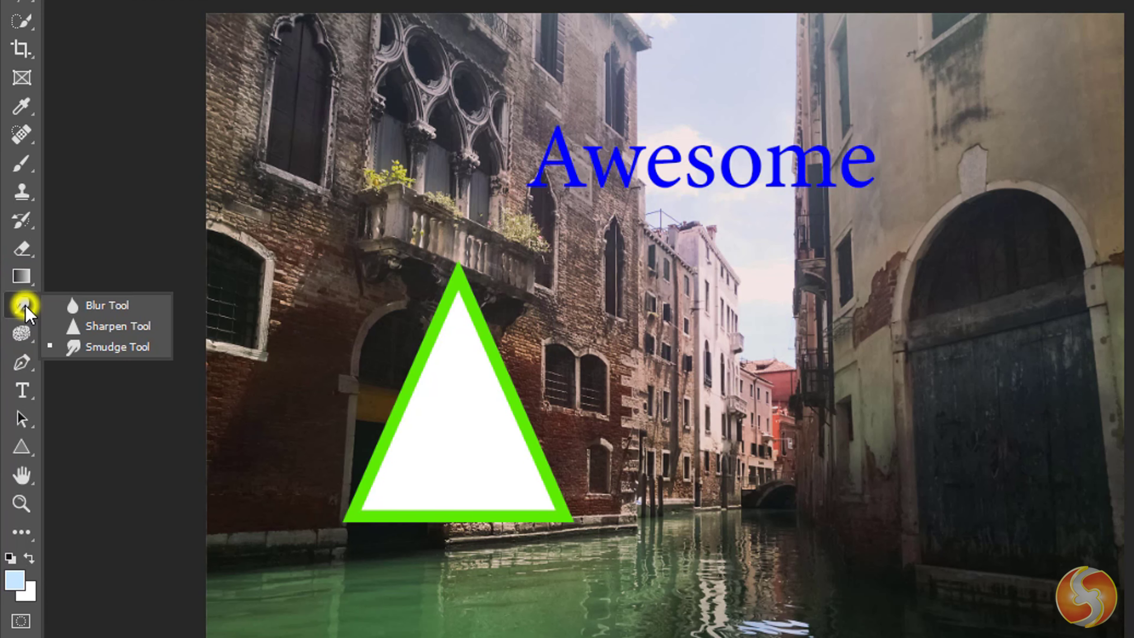
left_click(104, 350)
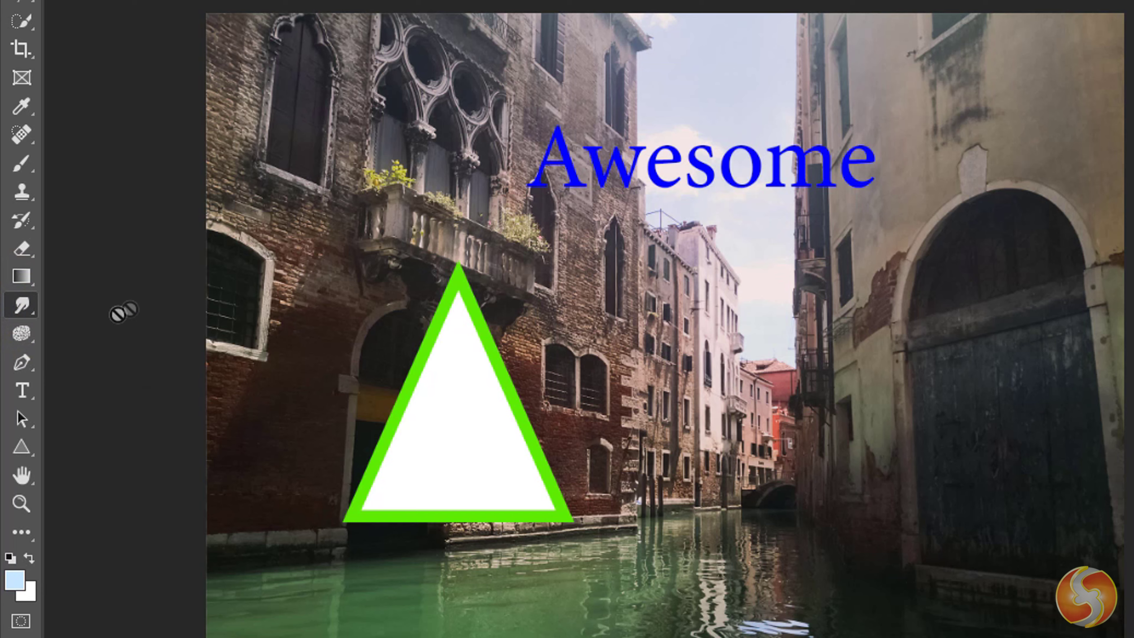
left_click(710, 169)
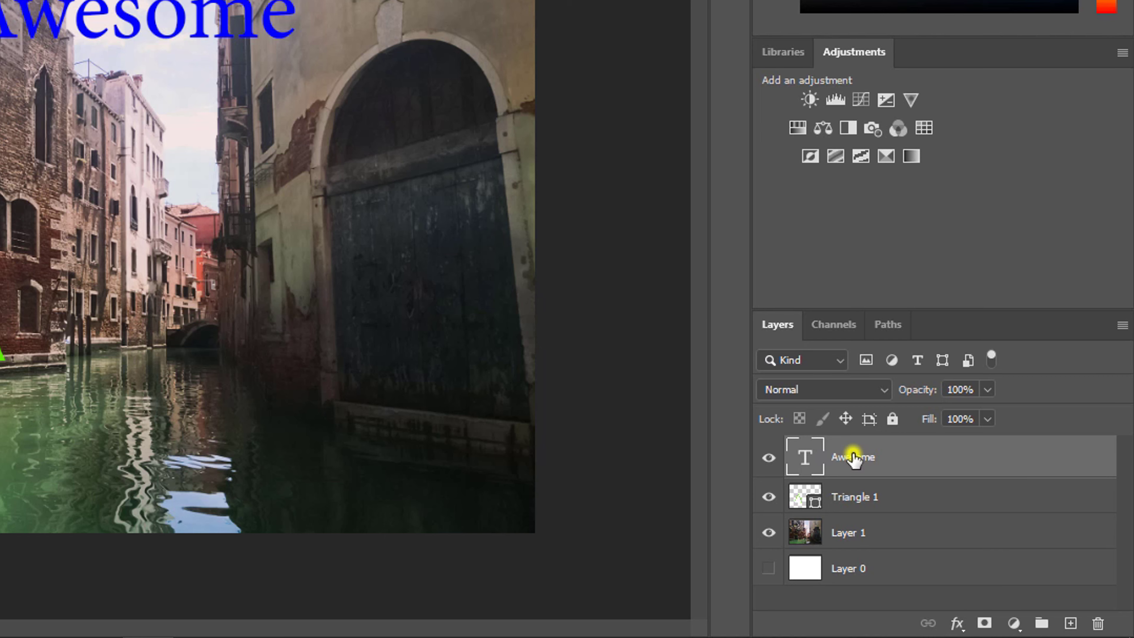
Rasterize the Awesome type layer and smudge its first letters
right_click(854, 458)
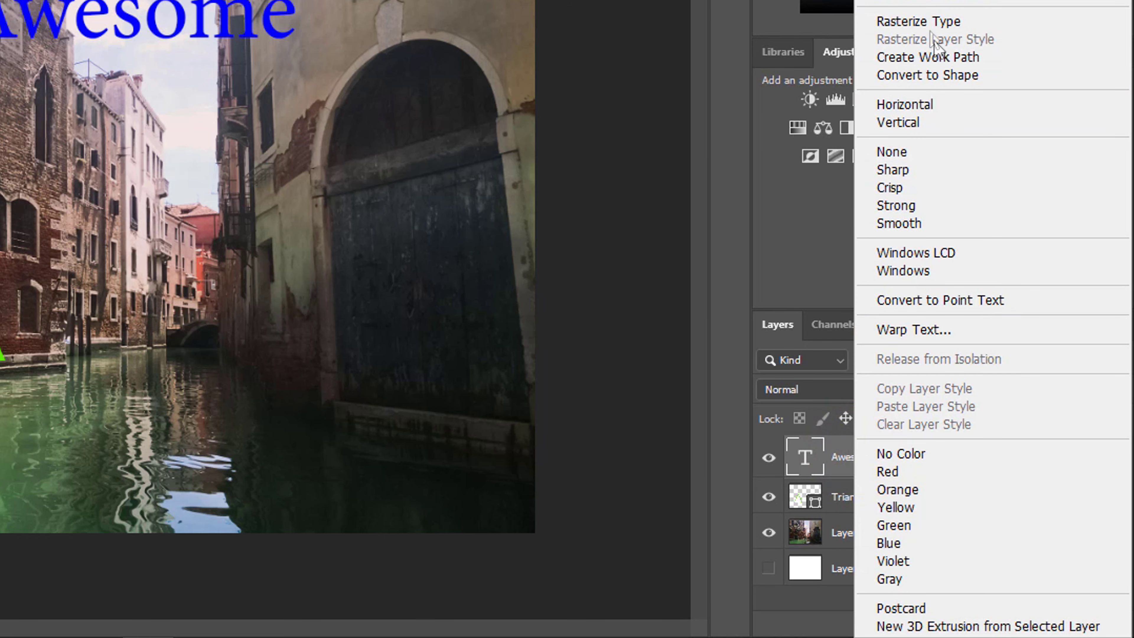
left_click(927, 23)
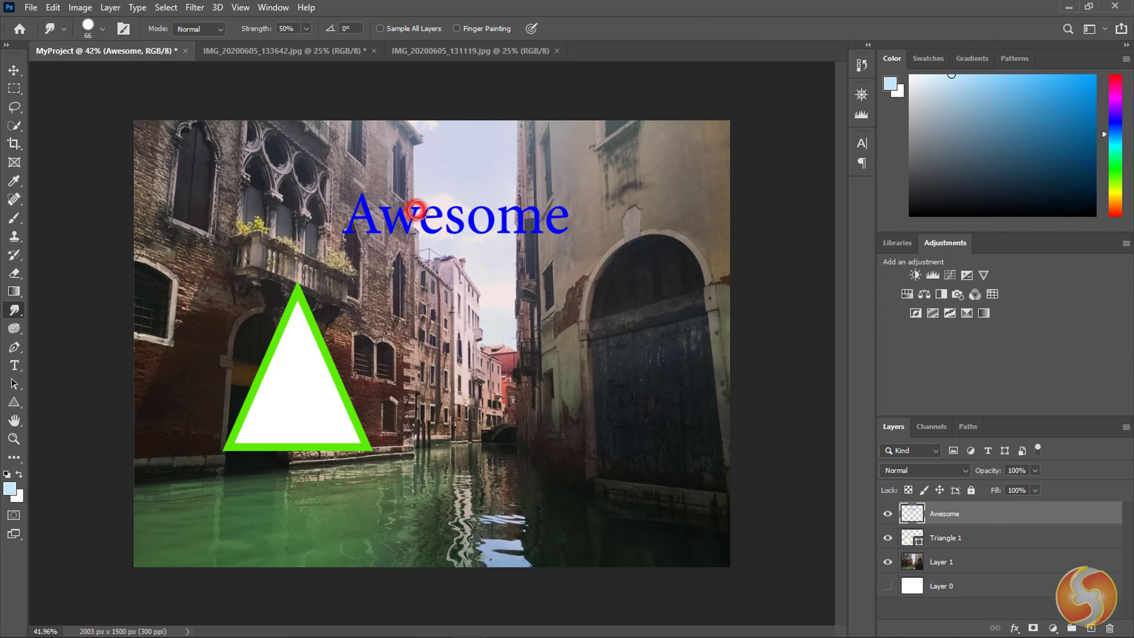
mouse_move(417, 210)
left_mouse_down()
mouse_move(560, 215)
mouse_move(594, 228)
mouse_move(331, 226)
left_mouse_up()
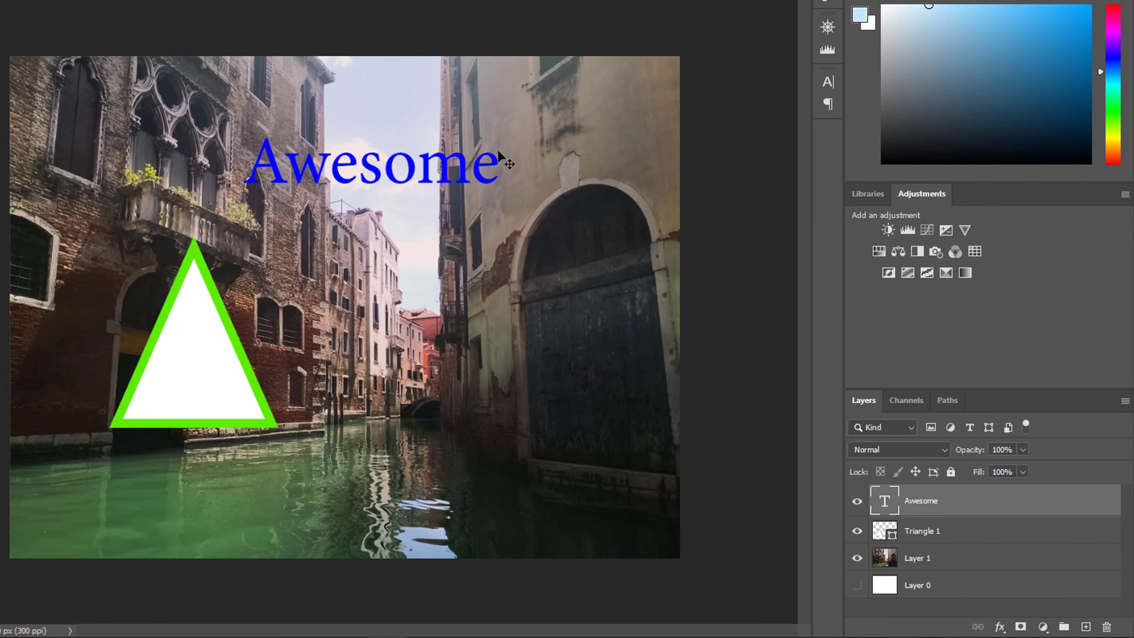
Select the Triangle 1, Layer 1 and Awesome layers in turn, and hide all three
left_click(924, 532)
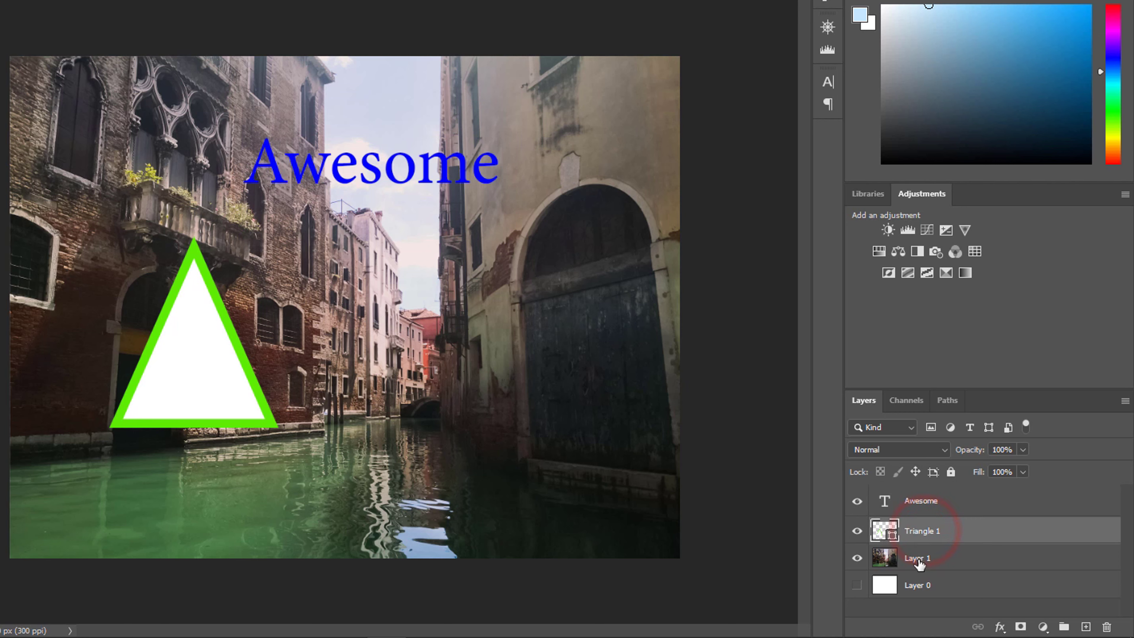
left_click(916, 560)
left_click(924, 531)
left_click(875, 502)
left_click(857, 501)
left_click(857, 532)
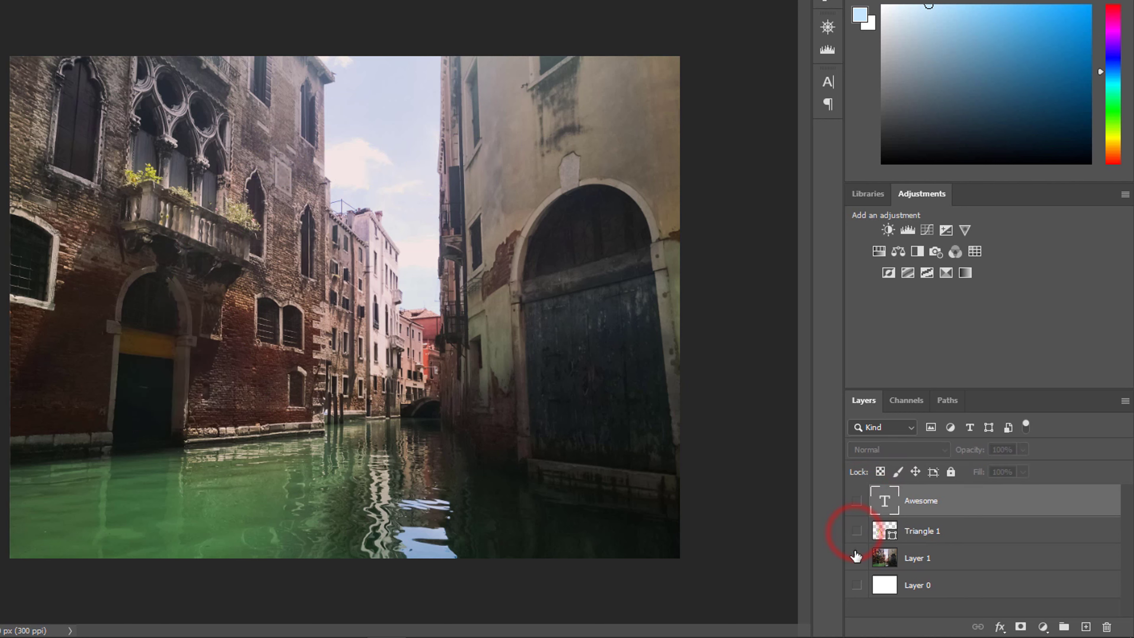
left_click(857, 558)
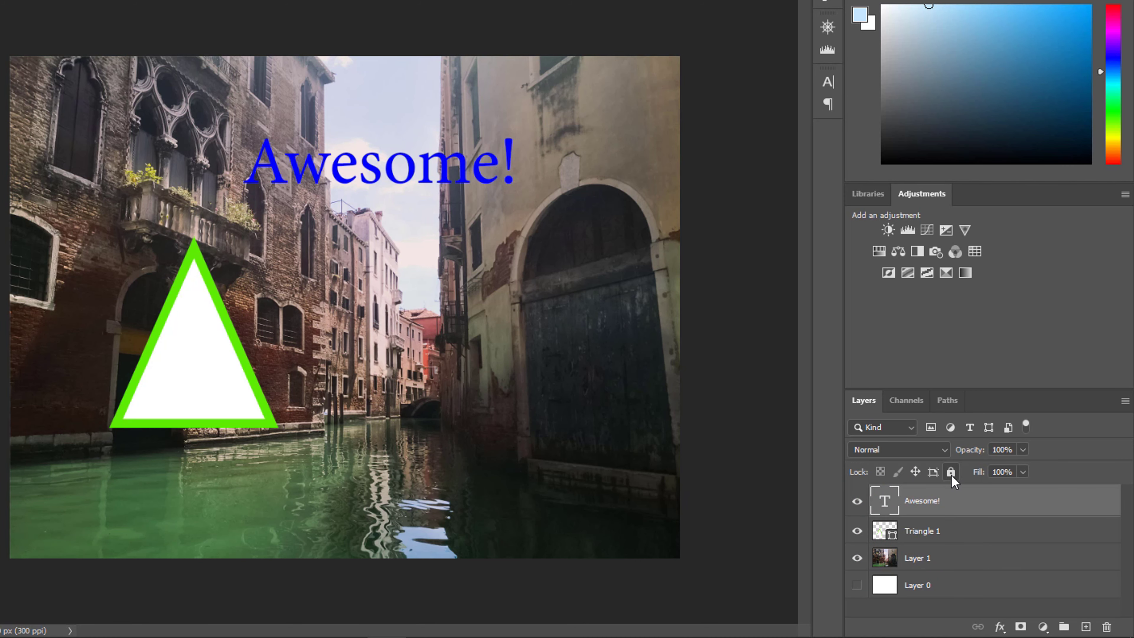
Lock the Awesome! text layer completely and try to edit its text on the canvas
left_click(951, 474)
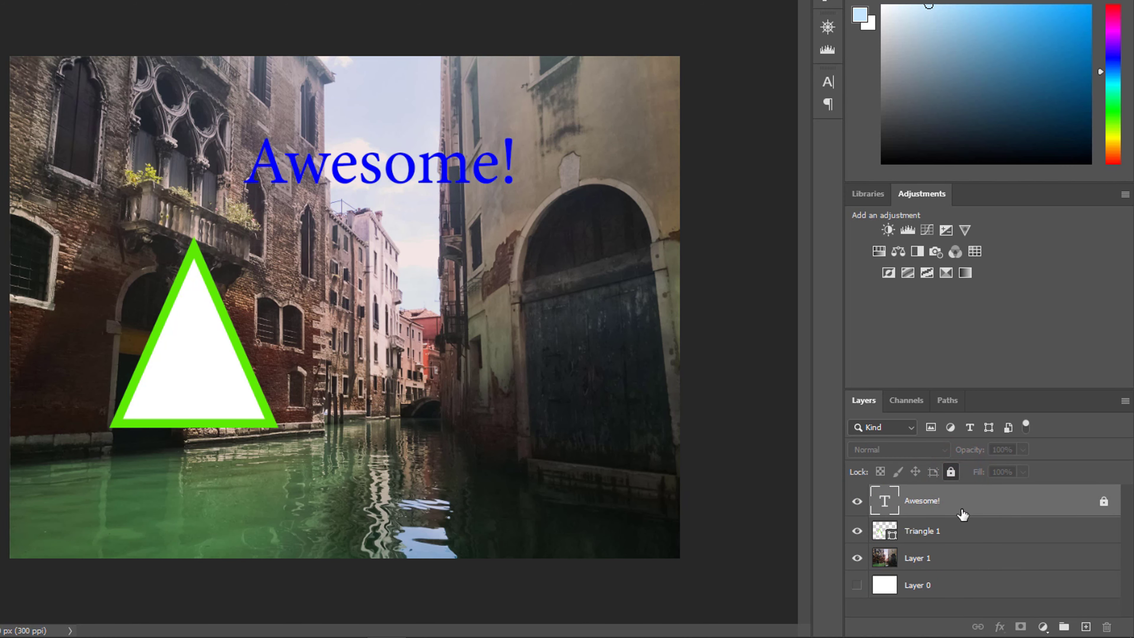
left_click(453, 168)
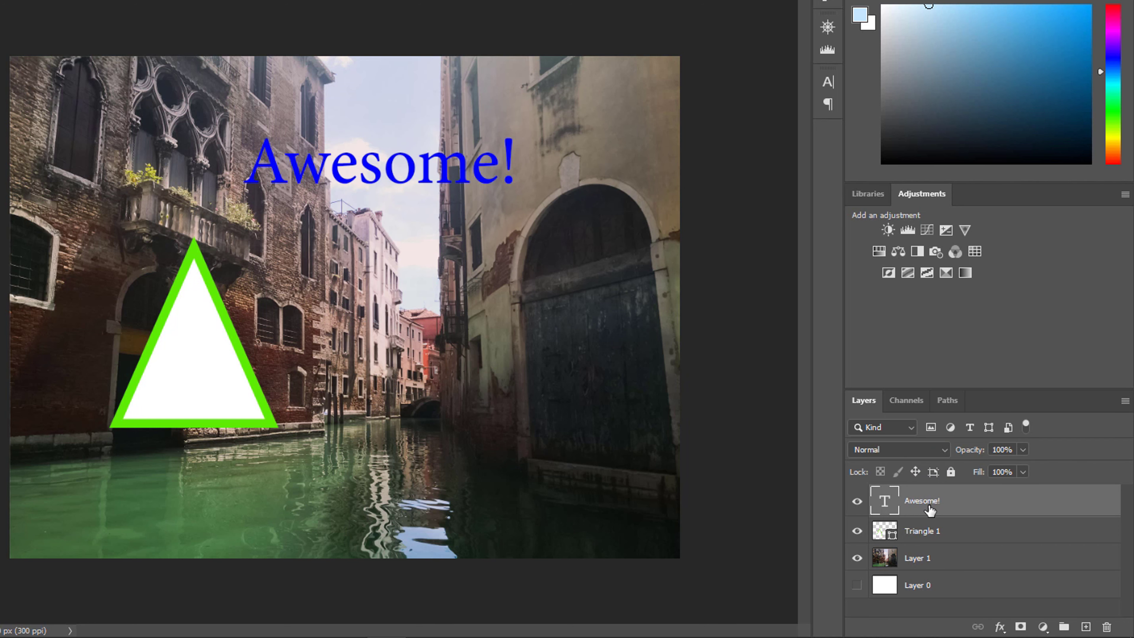
Delete the Awesome! text layer and undo the deletion
left_click(928, 504)
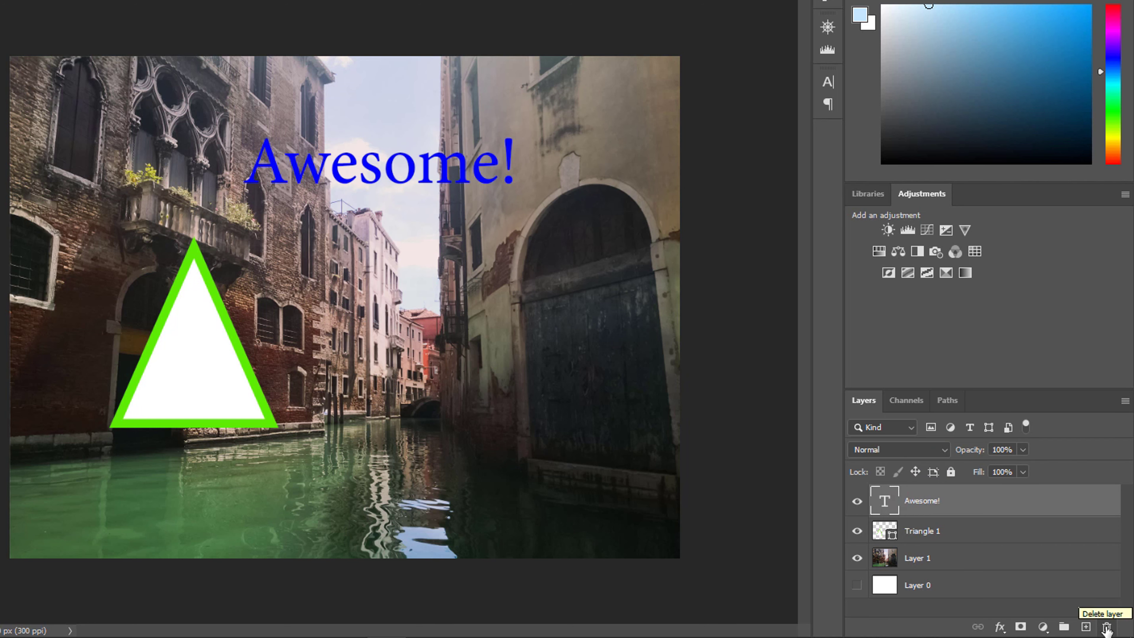
left_click(1107, 626)
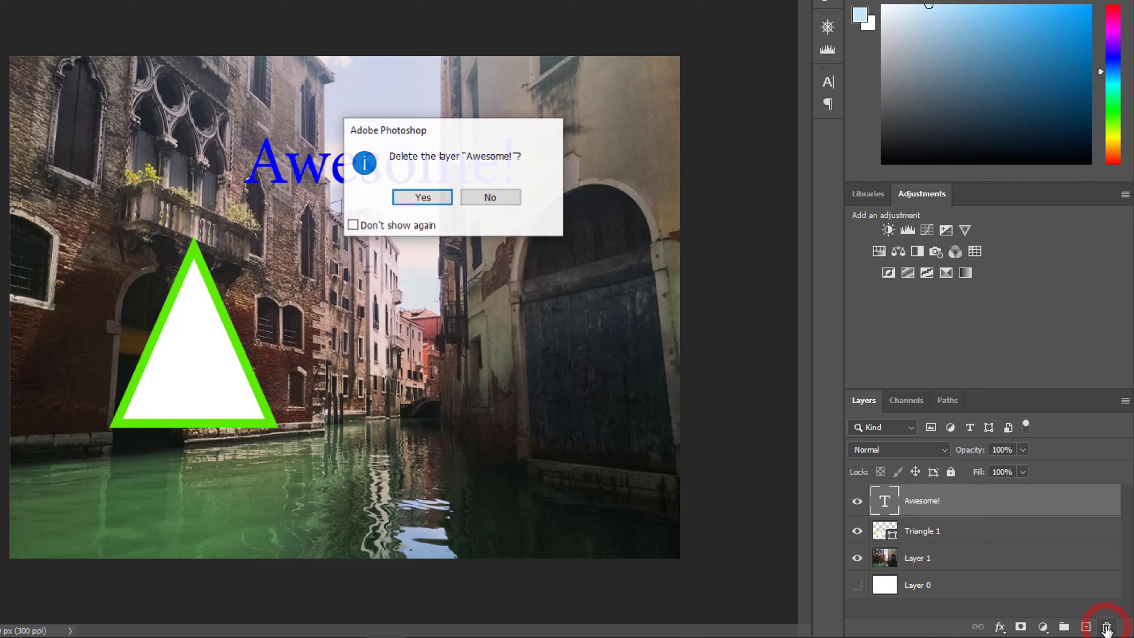
left_click(440, 201)
key("ctrl+z")
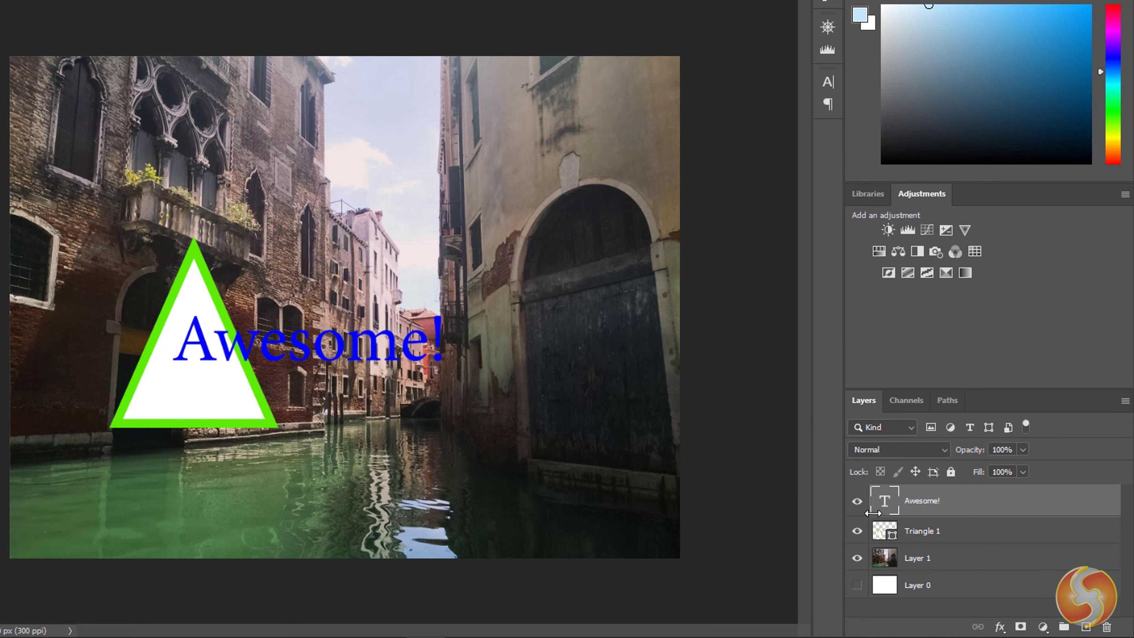
Move the Awesome! text layer within the layer stack, placing it above Triangle 1
left_click(932, 506)
mouse_move(954, 509)
left_mouse_down()
mouse_move(954, 568)
mouse_move(949, 491)
left_mouse_up()
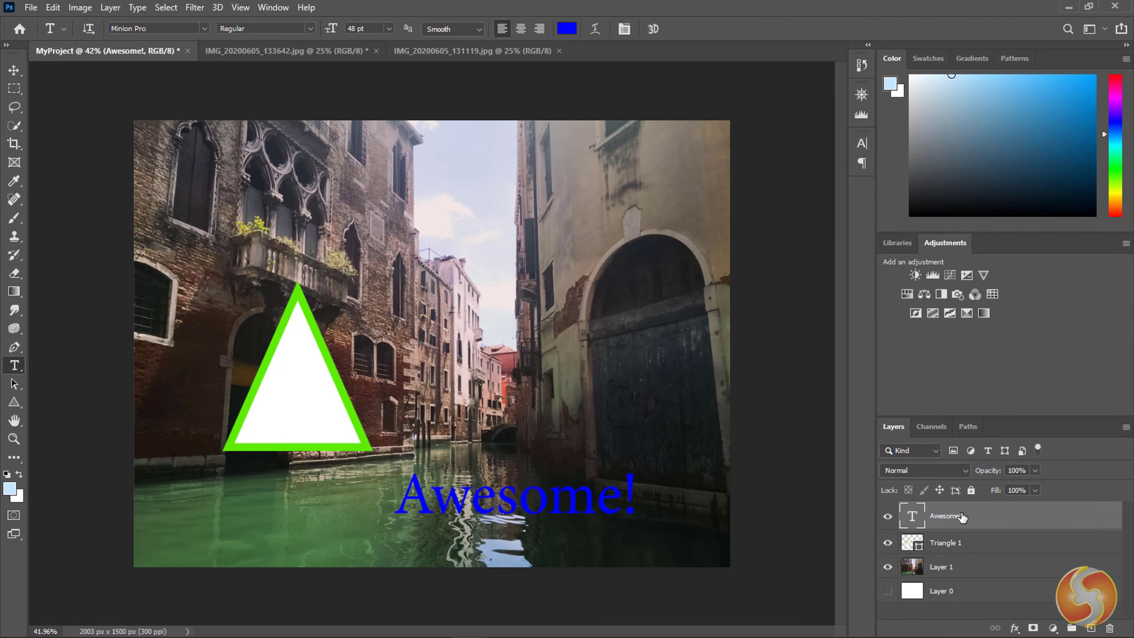
Apply Bevel & Emboss, Outer Glow and Drop Shadow effects to the Awesome! text layer, and reduce the shadow's size
right_click(970, 521)
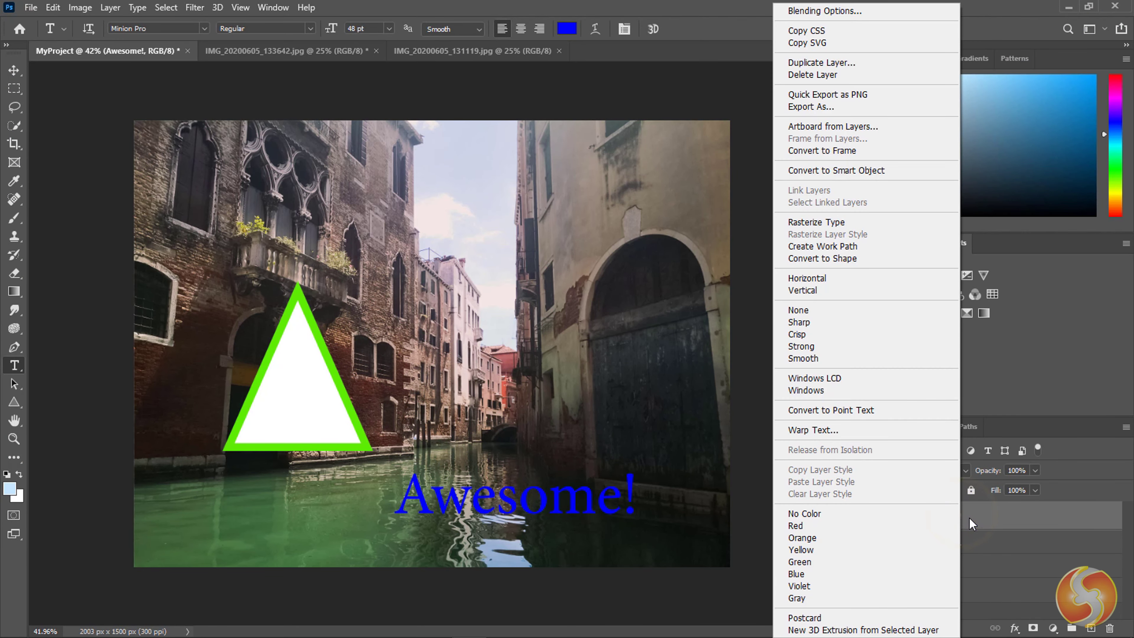
left_click(889, 12)
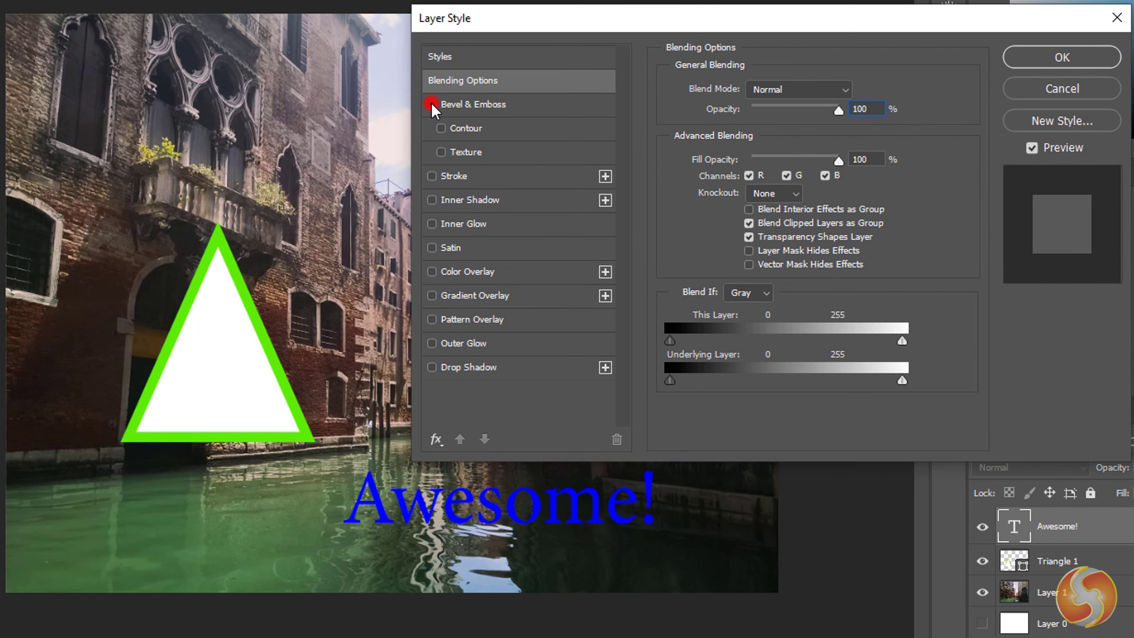
left_click(431, 104)
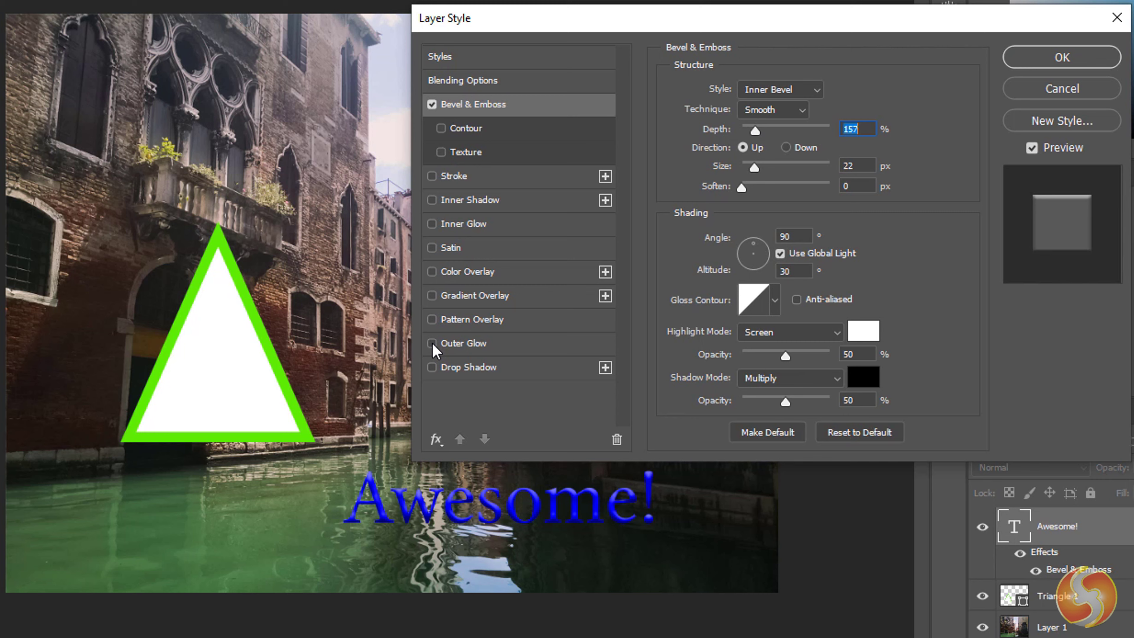
left_click(431, 344)
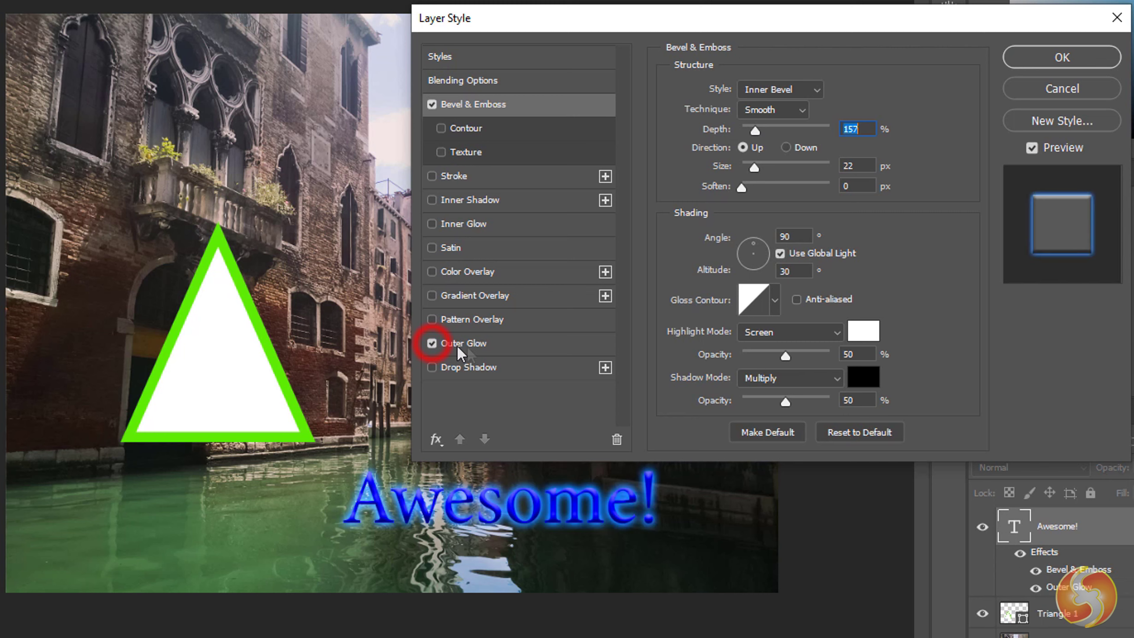
left_click(469, 345)
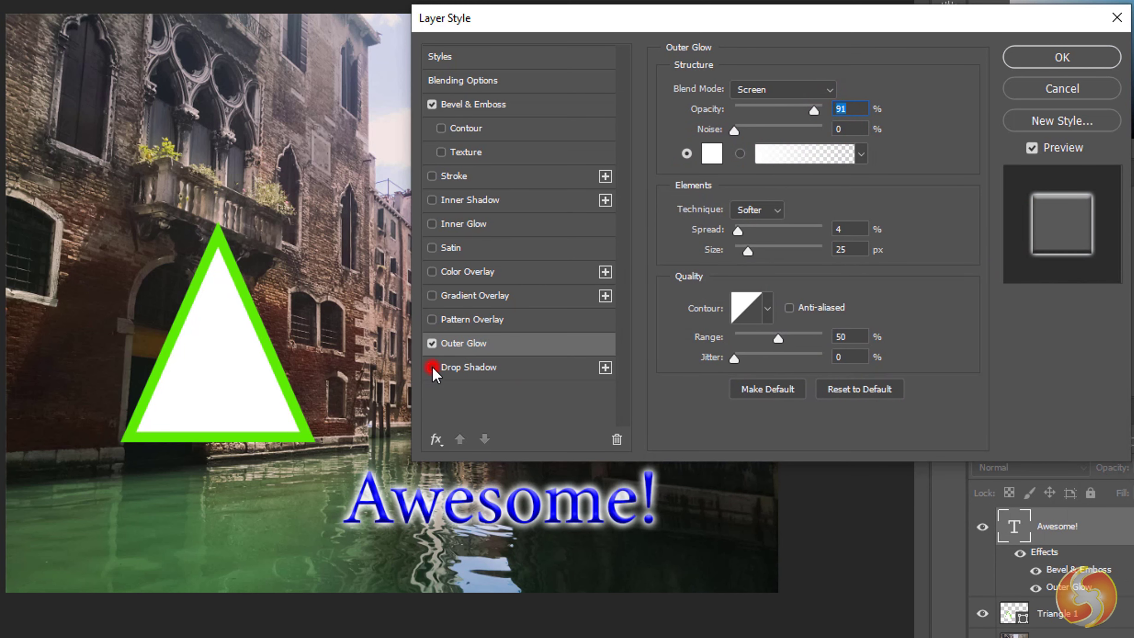
left_click(469, 367)
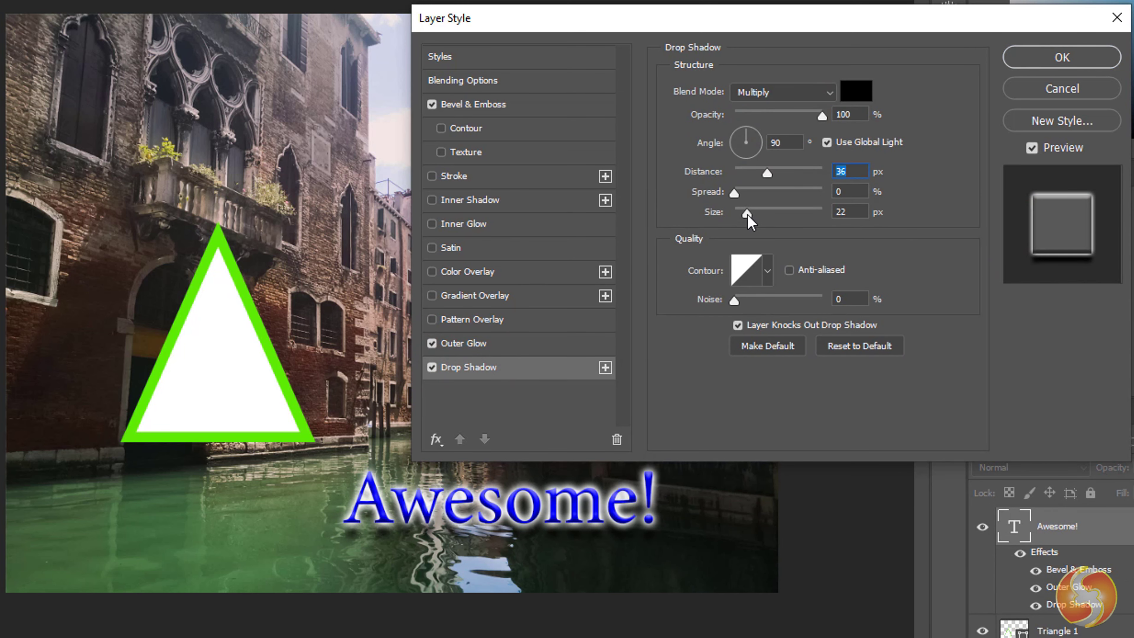
left_click_drag(749, 215, 739, 216)
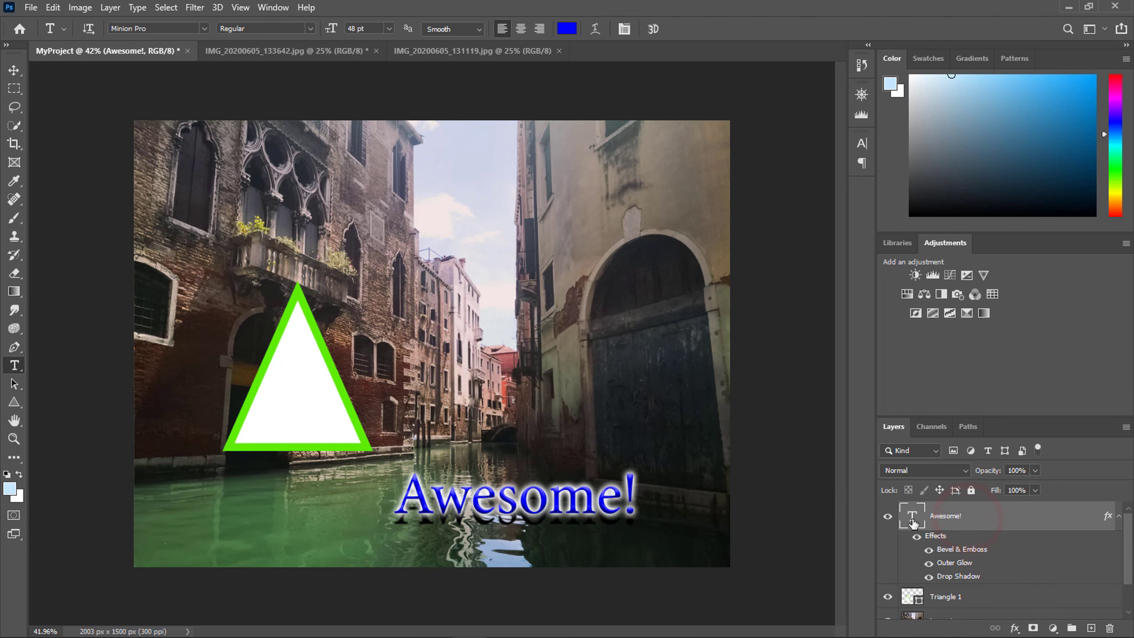
Scale the Triangle 1 shape up to about 109% and move it up over the brick wall, trying a rotation along the way
scroll(938, 529, "down", 1)
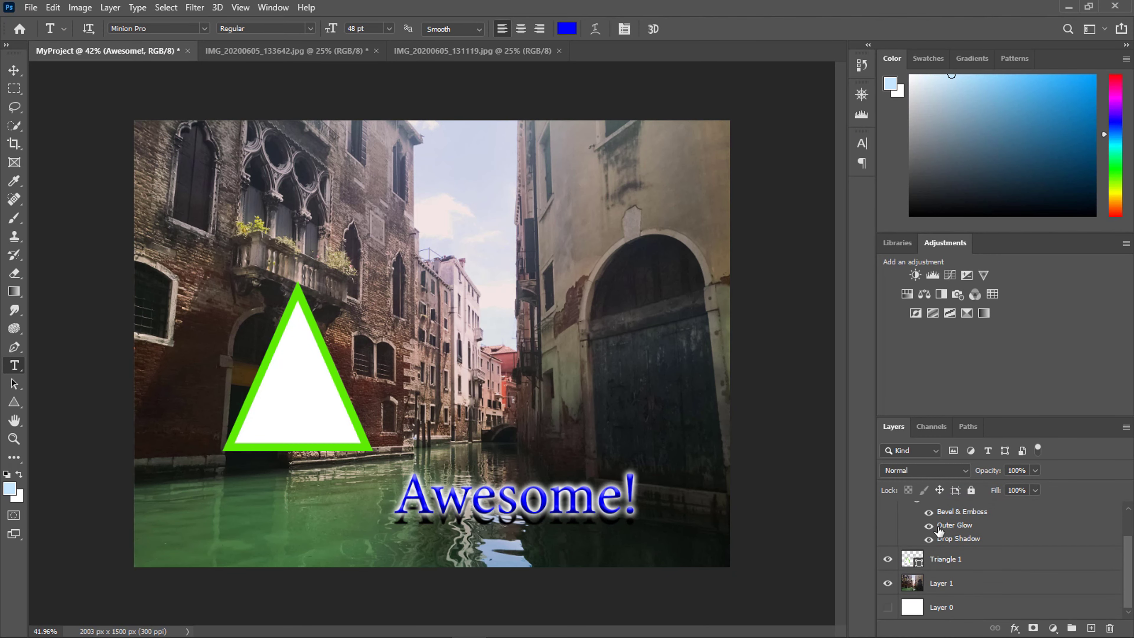
left_click(938, 563)
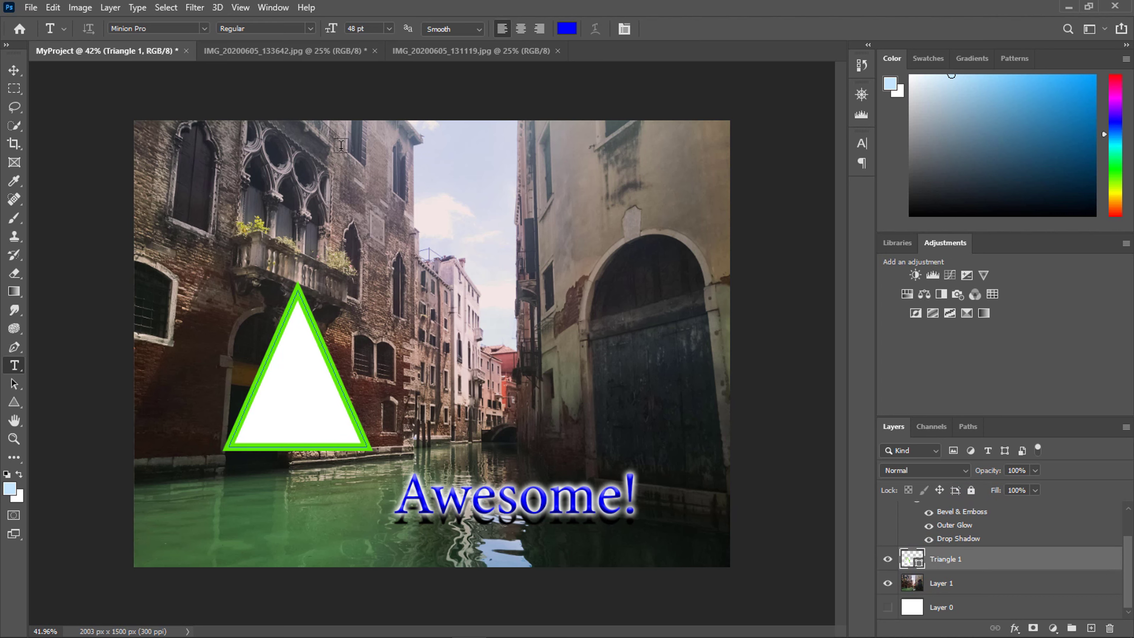
left_click(53, 7)
mouse_move(123, 331)
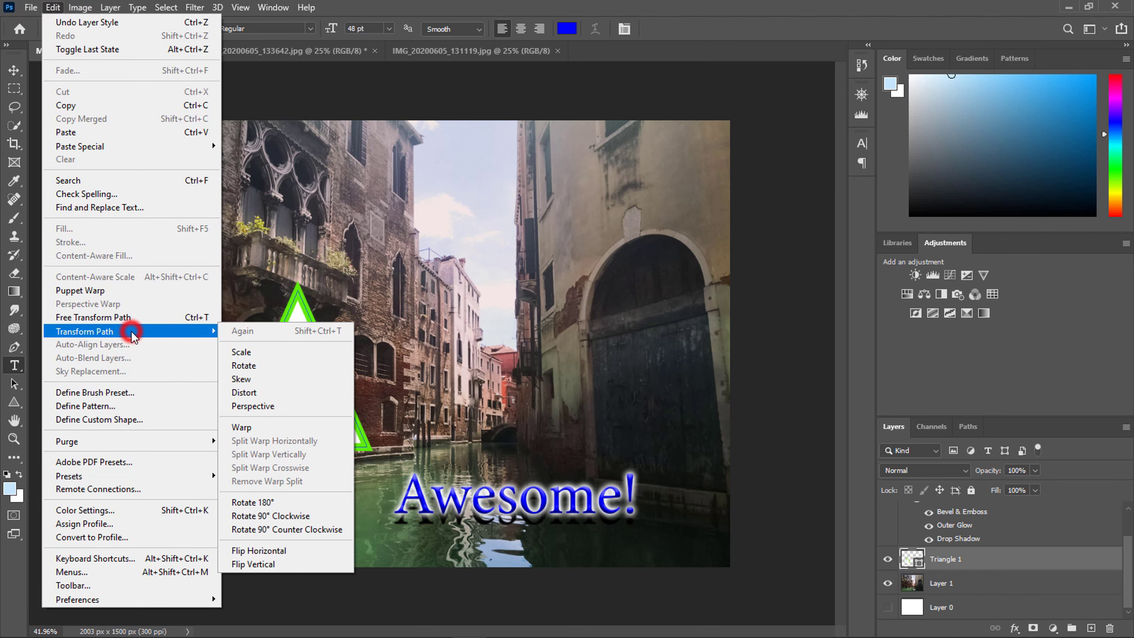
left_click(258, 351)
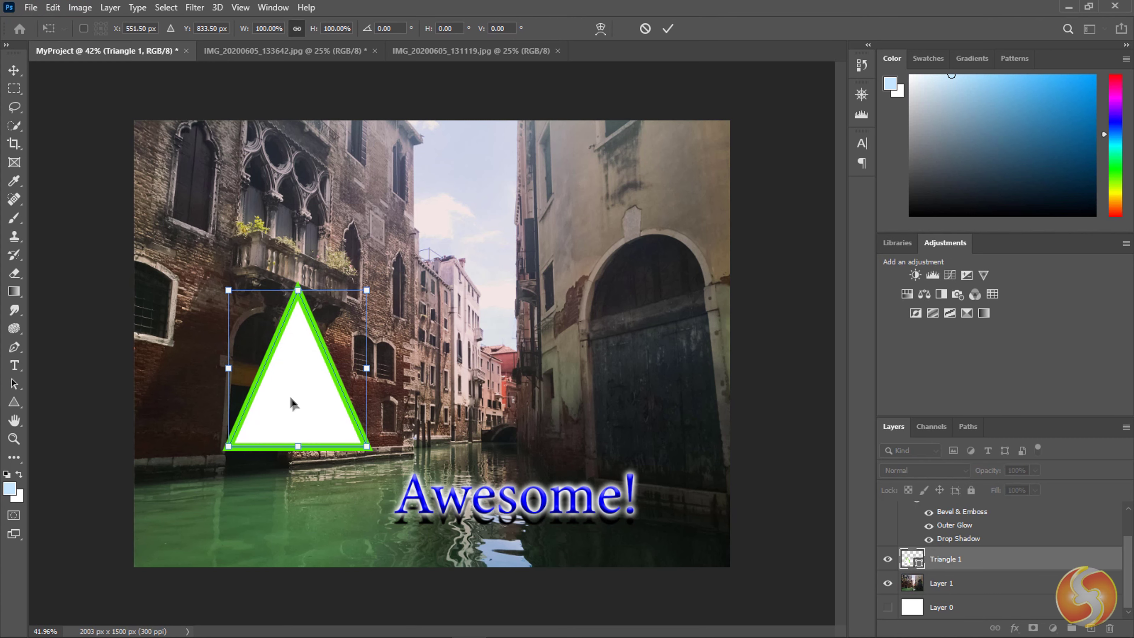
left_click_drag(300, 409, 303, 308)
mouse_move(236, 229)
left_mouse_down()
mouse_move(263, 255)
mouse_move(233, 221)
left_mouse_up()
left_click_drag(385, 203, 421, 265)
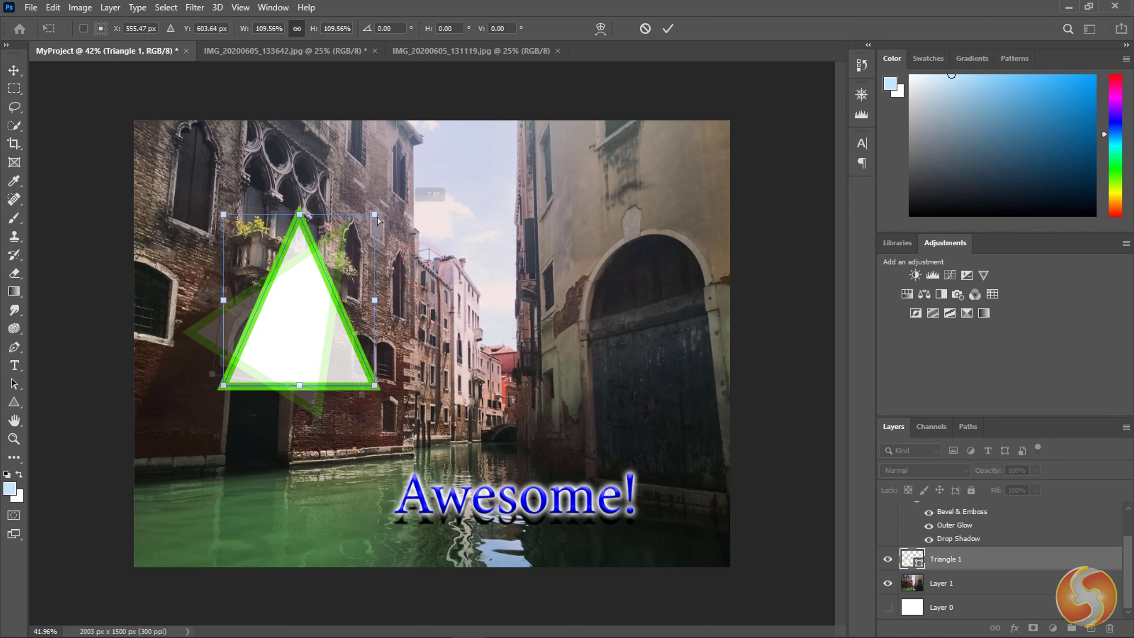
mouse_move(374, 216)
left_mouse_down()
mouse_move(517, 221)
mouse_move(374, 216)
left_mouse_up()
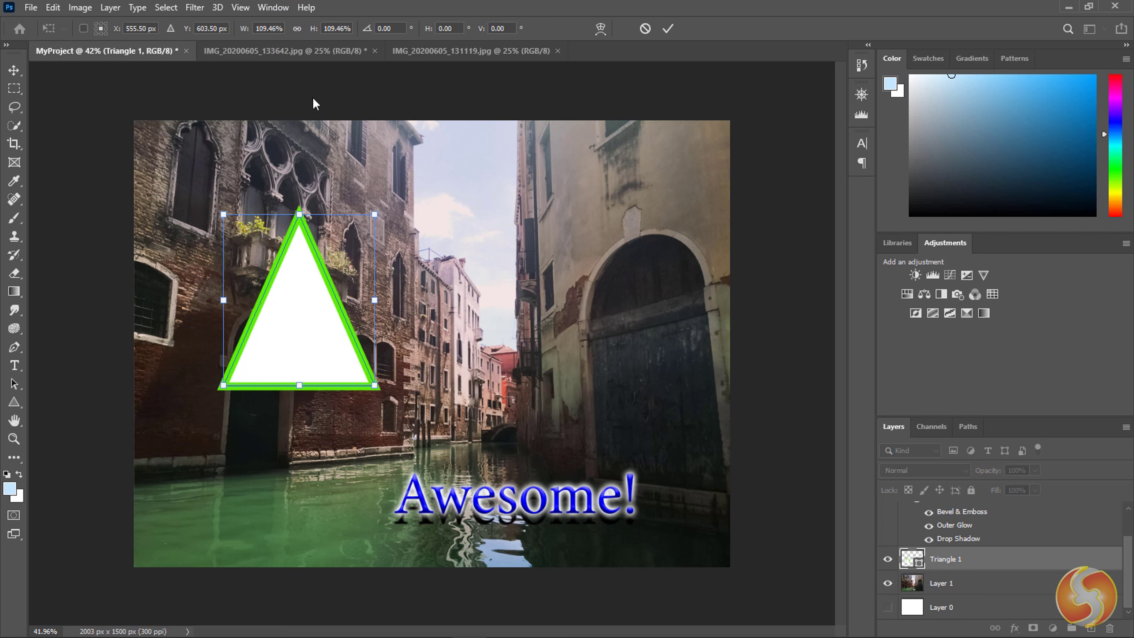
left_click_drag(223, 213, 198, 205)
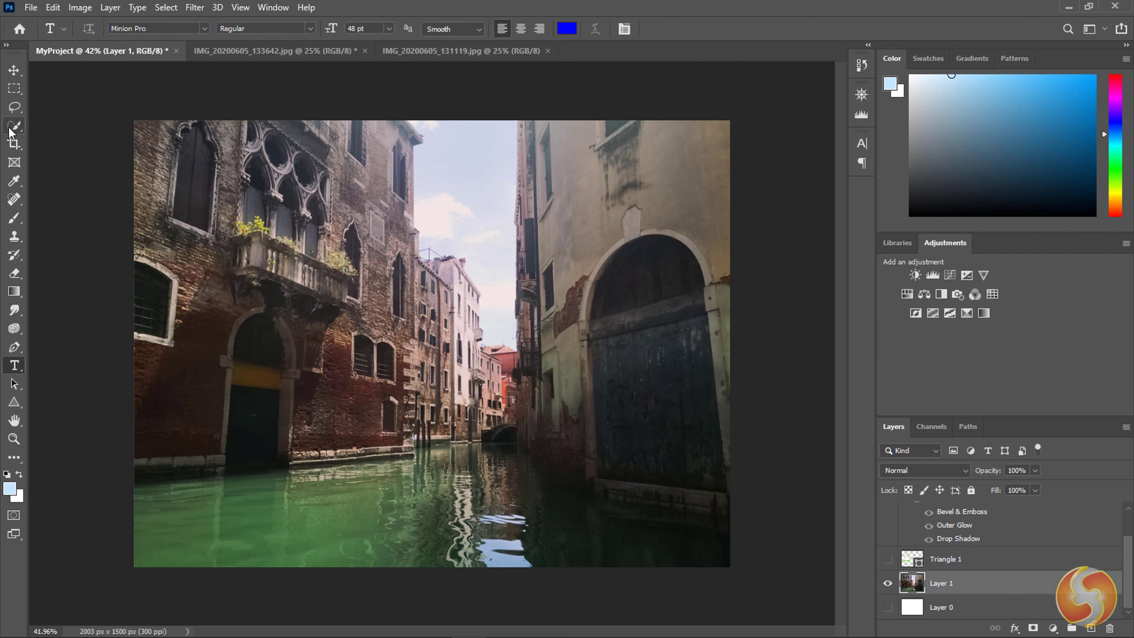
Select the canal water on Layer 1 with the Quick Selection tool
left_click(14, 128)
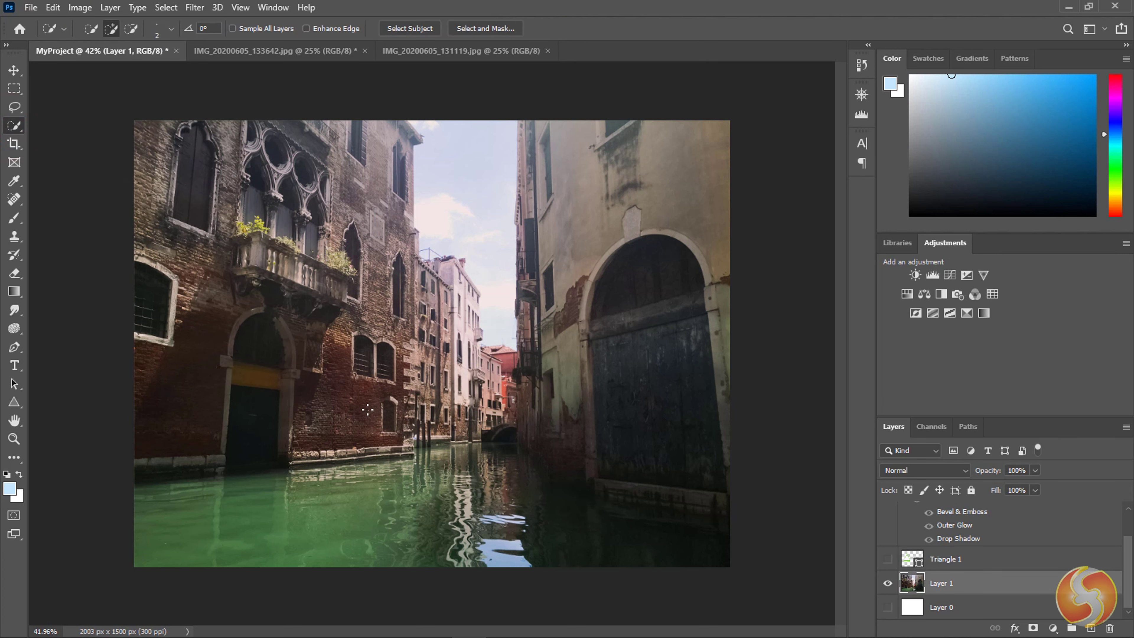
left_click_drag(324, 527, 659, 539)
mouse_move(536, 521)
left_mouse_down()
mouse_move(476, 492)
mouse_move(494, 461)
left_mouse_up()
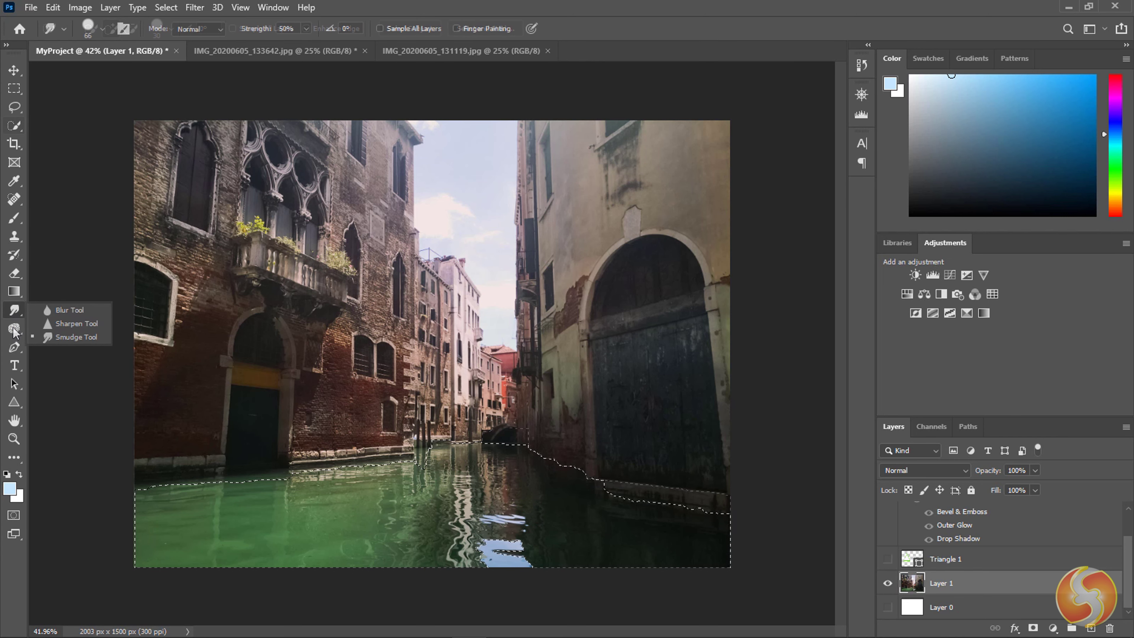
Desaturate the selected canal water with the Sponge tool at 100% flow, and try to cut the selected area
left_click(14, 329)
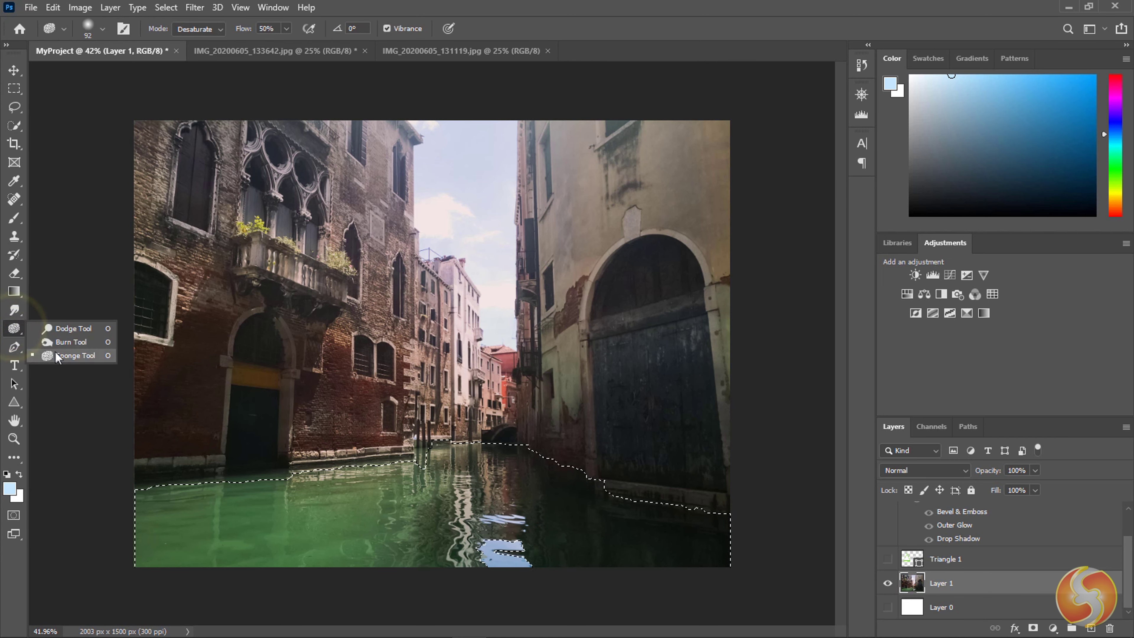
left_click(67, 351)
left_click_drag(318, 510, 292, 541)
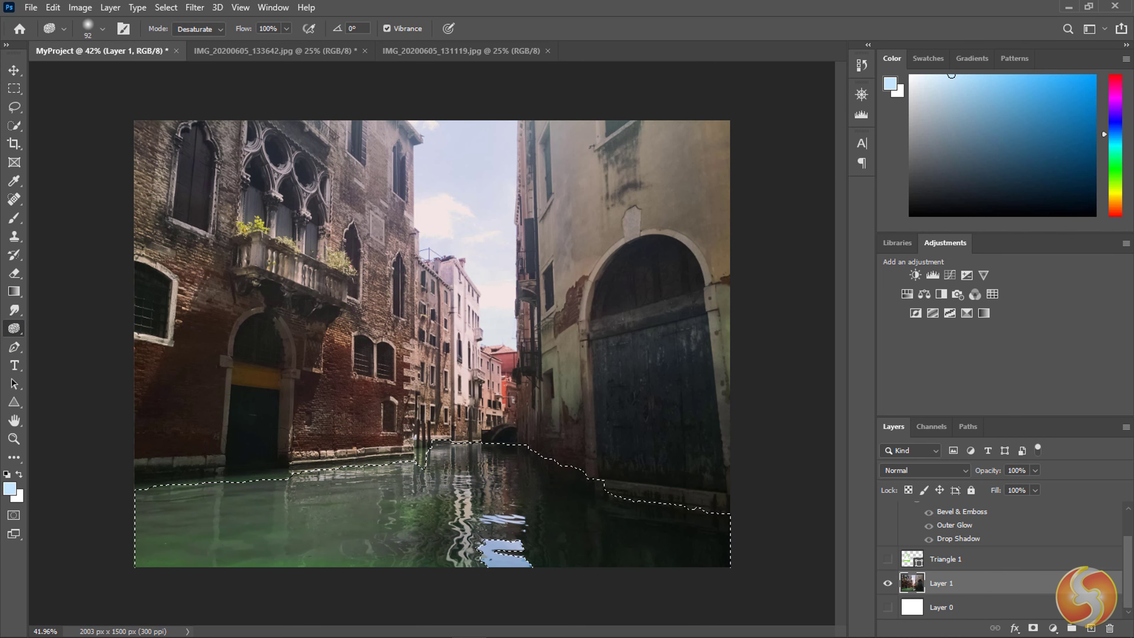
left_click(52, 7)
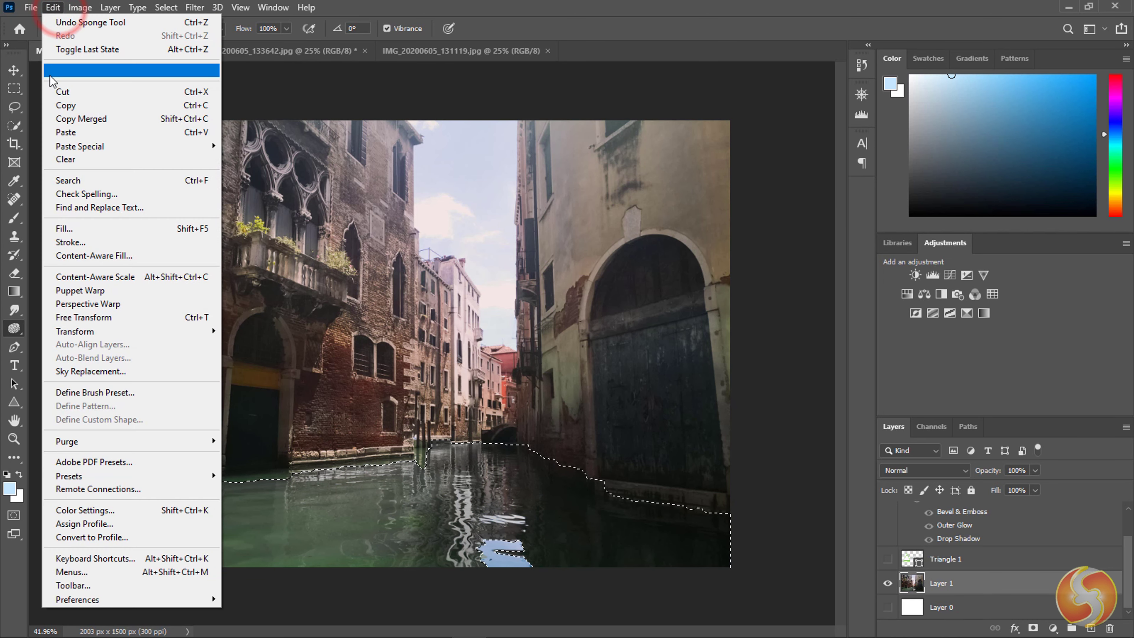
left_click(73, 93)
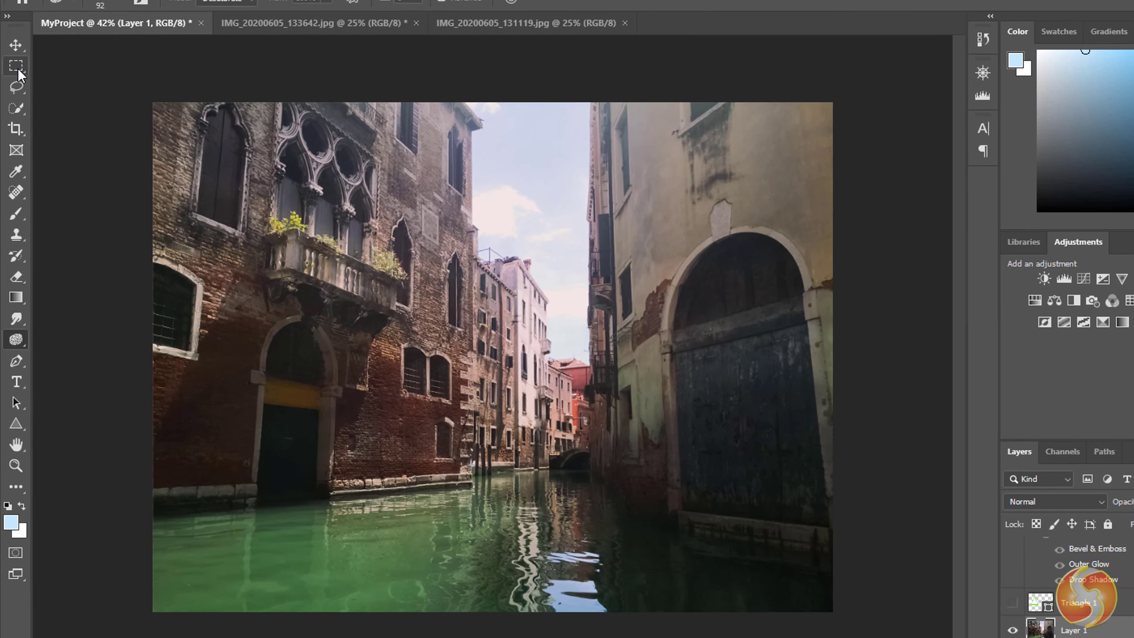
Select the whole image area with the Rectangular Marquee tool
right_click(18, 68)
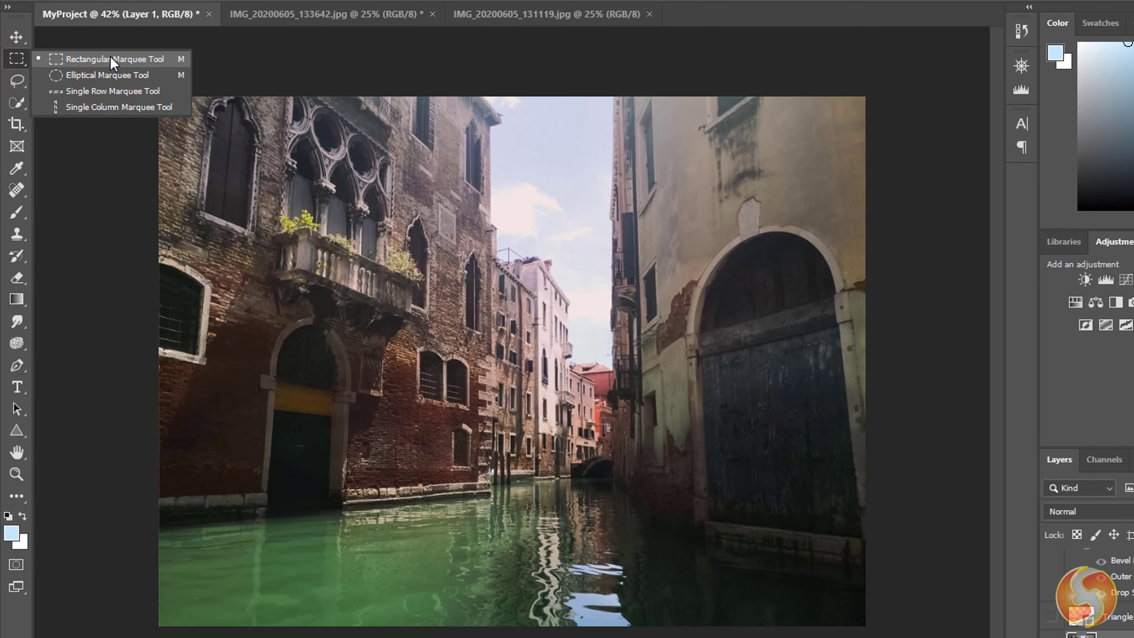
left_click(112, 61)
left_click_drag(140, 83, 892, 613)
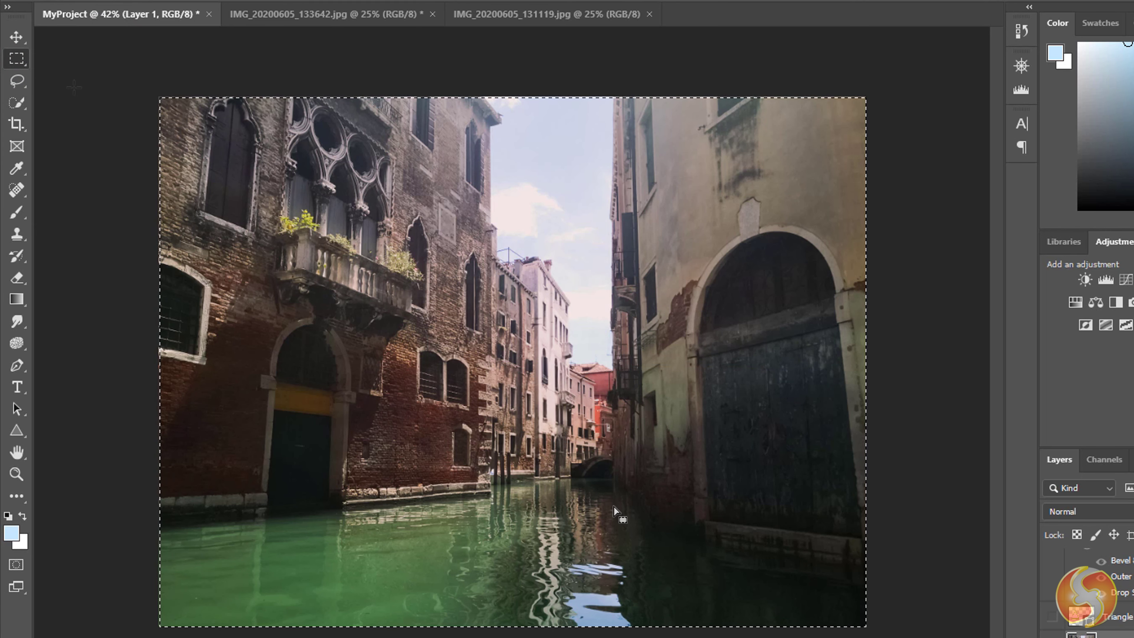
Draw a freehand Lasso selection around the small twin windows and the distant buildings, and deselect it
right_click(17, 81)
left_click(84, 81)
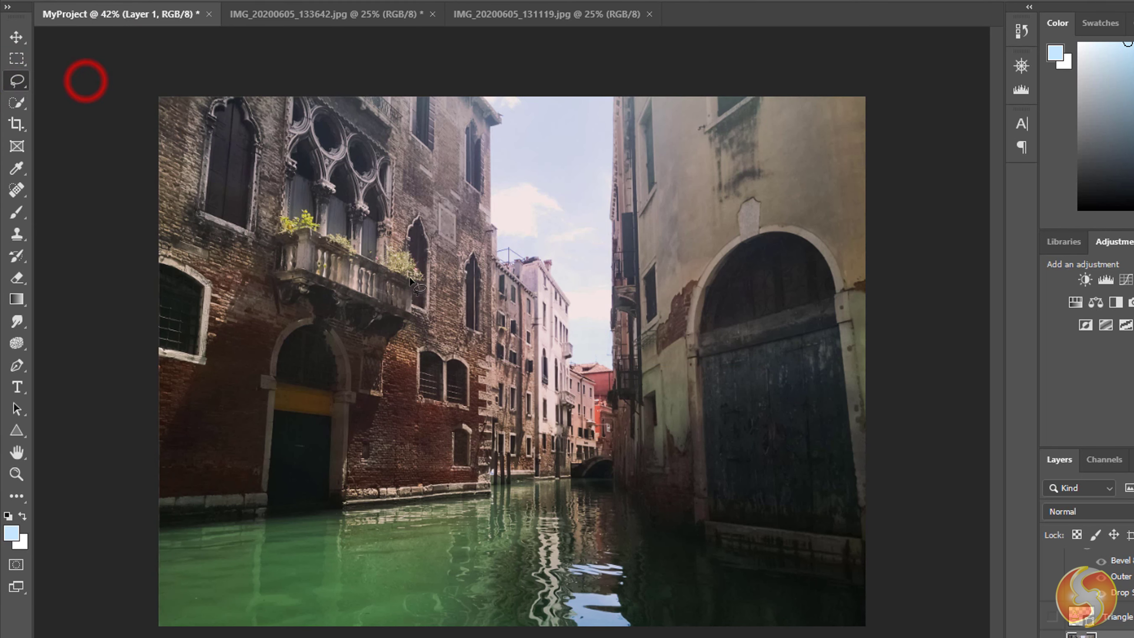
mouse_move(414, 338)
left_mouse_down()
mouse_move(387, 377)
mouse_move(458, 468)
mouse_move(501, 276)
left_mouse_up()
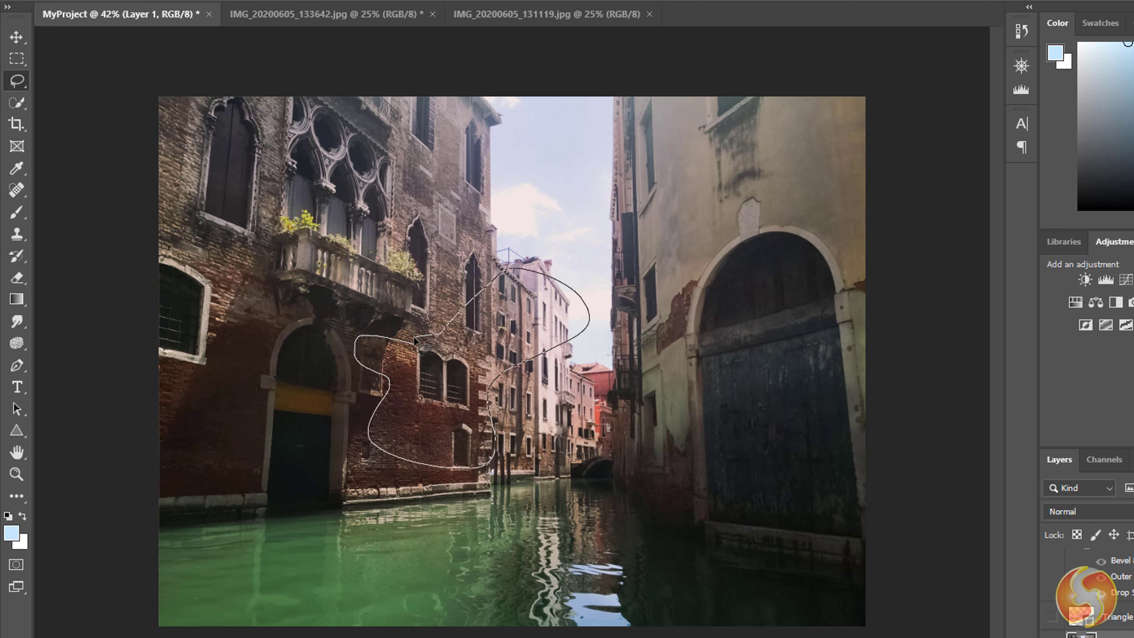
left_click_drag(415, 341, 414, 341)
key("ctrl+d")
Try to trace the canal water's edge beside the brick building with the Magnetic Lasso tool
right_click(17, 81)
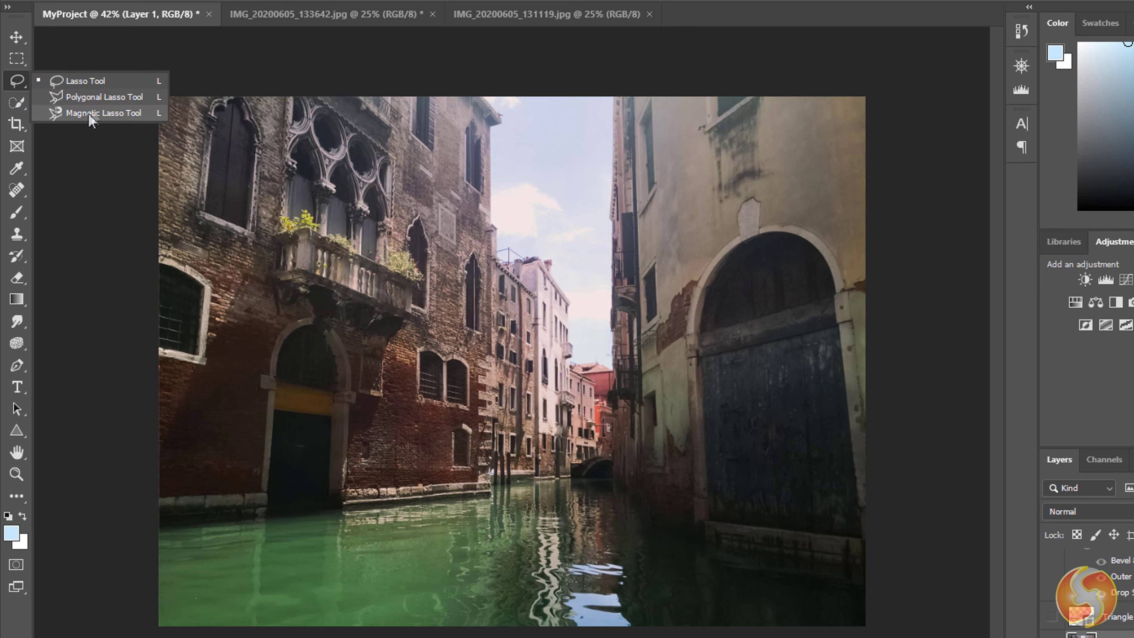
left_click(92, 116)
left_click(162, 532)
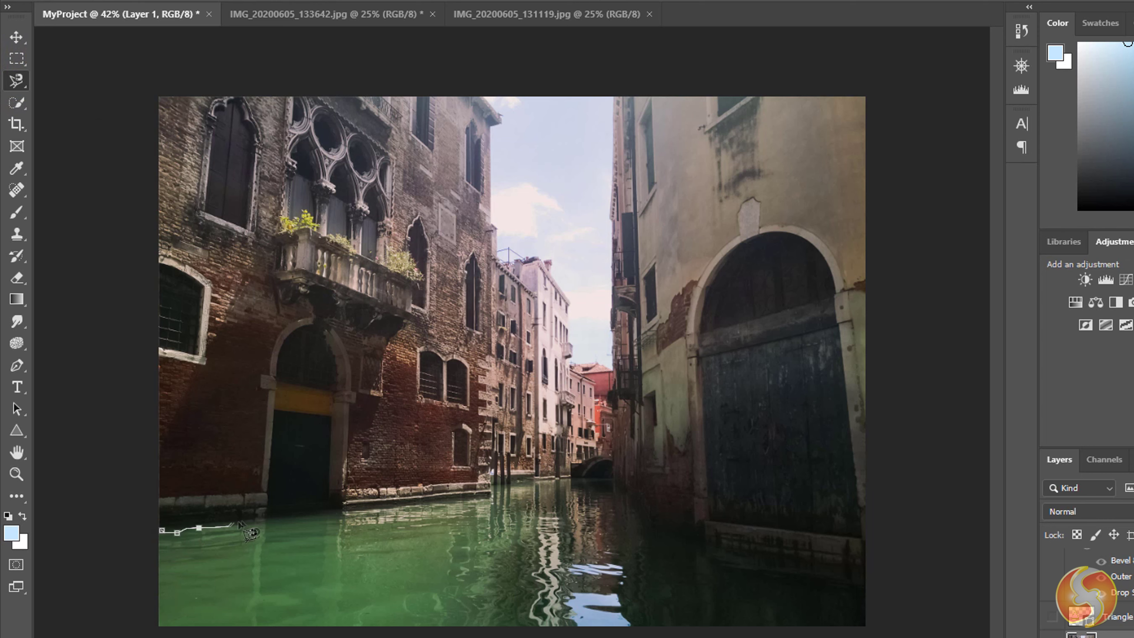
key("Escape")
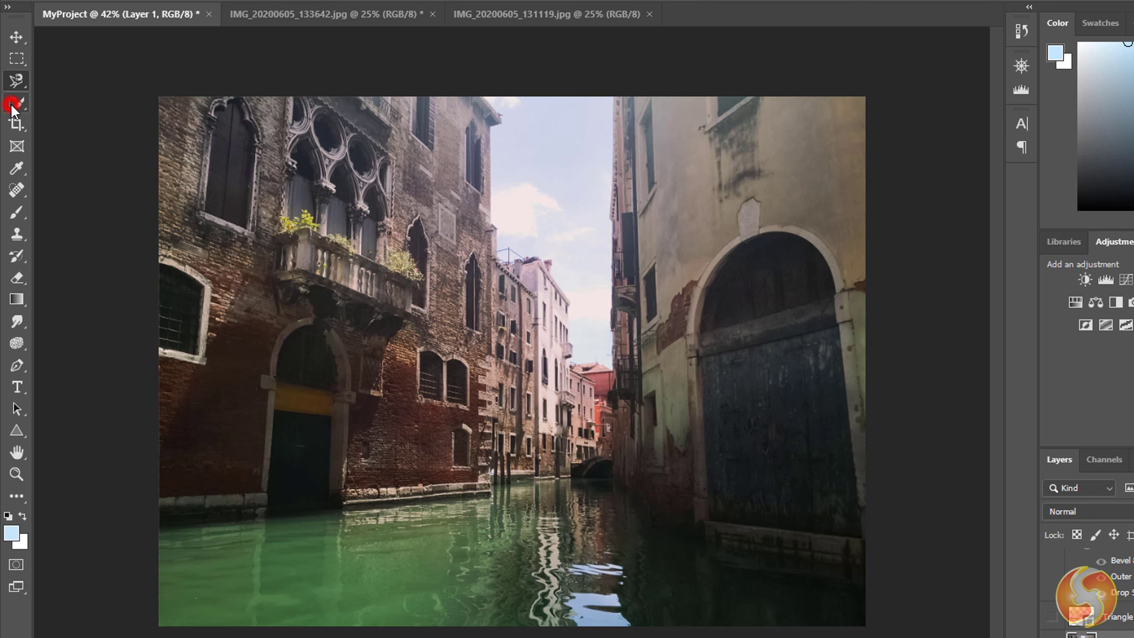
Try selecting the sky between the buildings with the Quick Selection tool
right_click(13, 104)
left_click(109, 127)
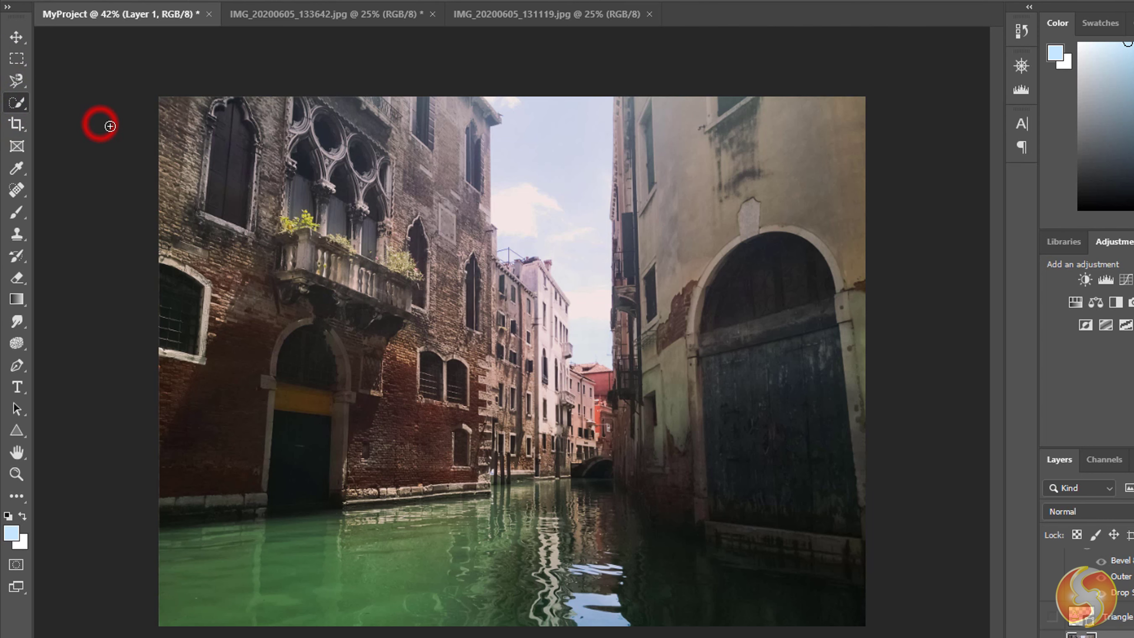
left_click(556, 114)
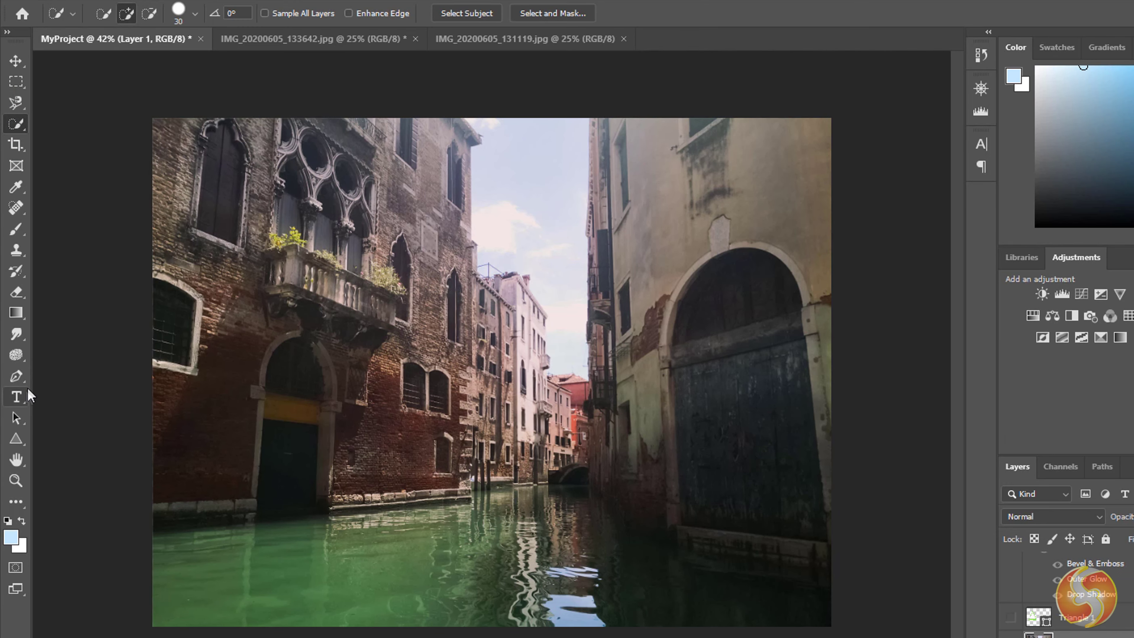
Create a horizontal text-shaped selection reading "Awesome" over the water with the type mask tool at 48 pt, and deselect it
left_click(17, 386)
left_click(107, 443)
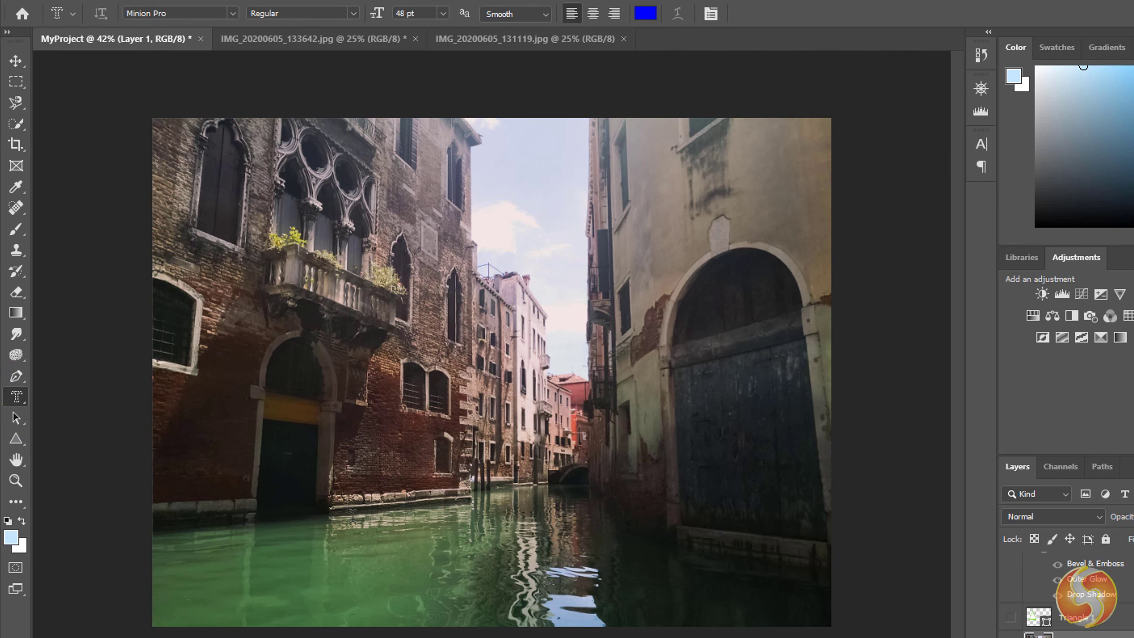
left_click_drag(298, 519, 730, 611)
type("Awesome")
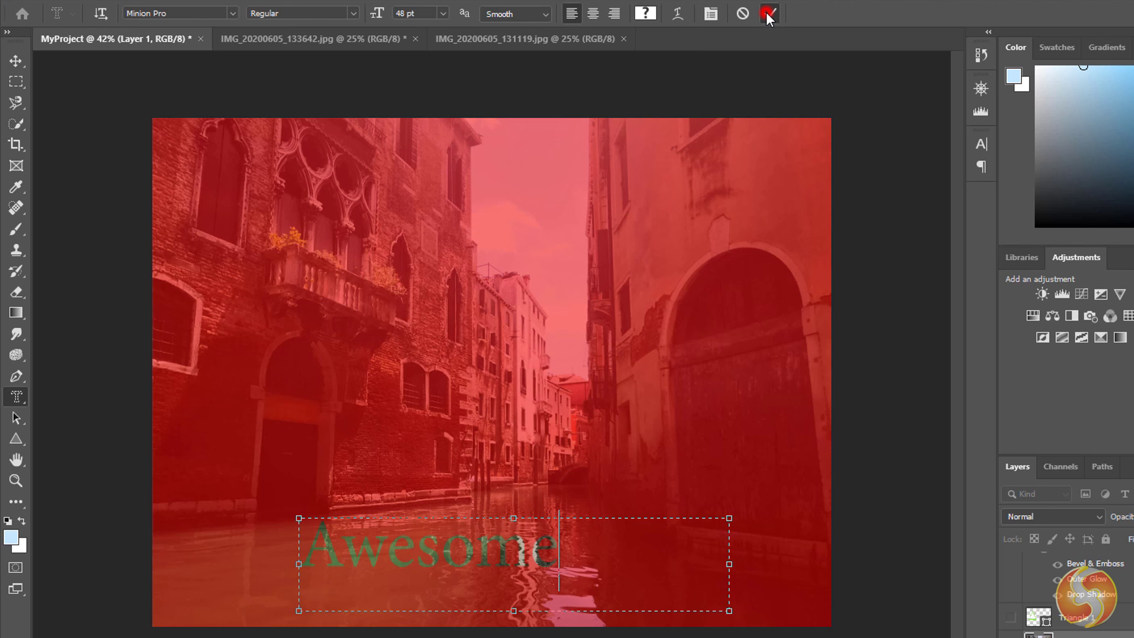
left_click(768, 14)
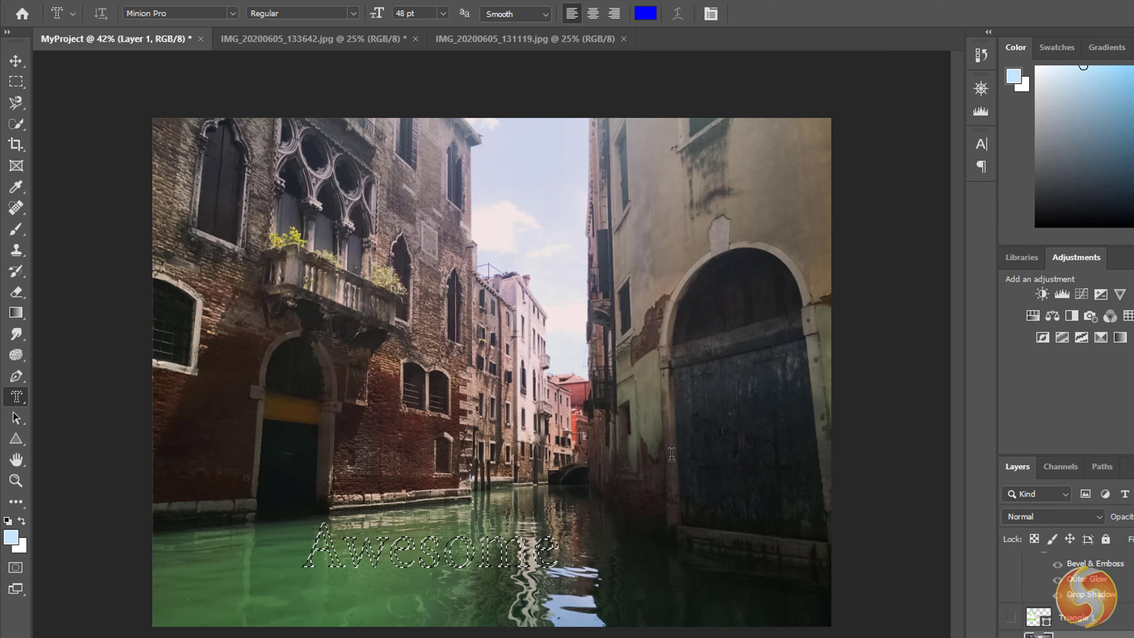
key("ctrl+d")
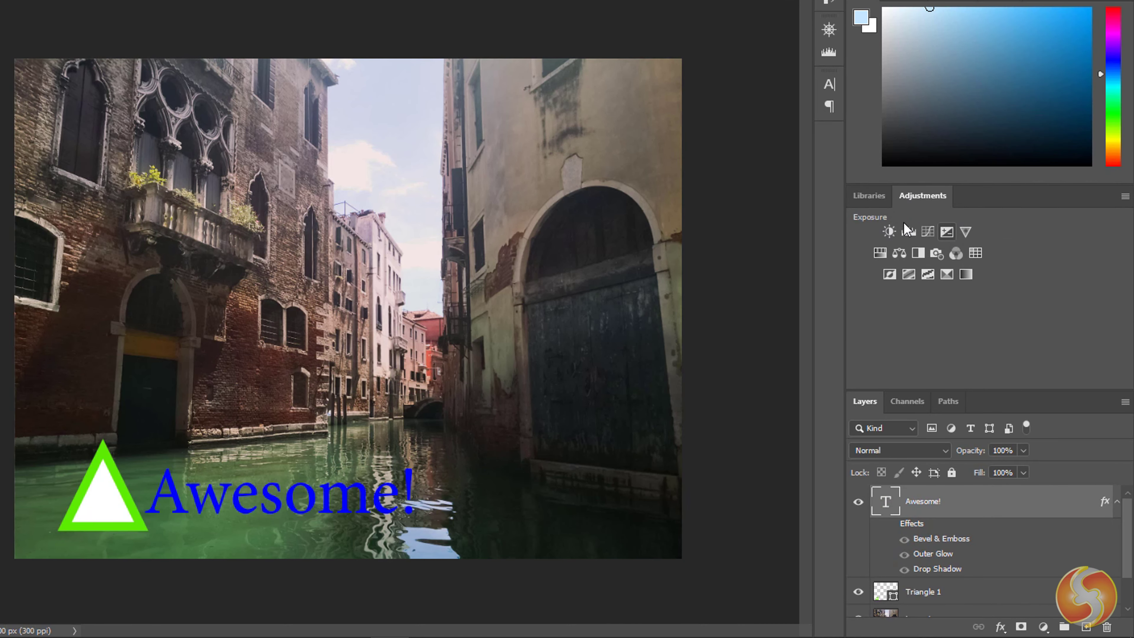
Add a Hue/Saturation adjustment layer above the Awesome! text with hue -4, saturation +48 and lightness -27
left_click(880, 253)
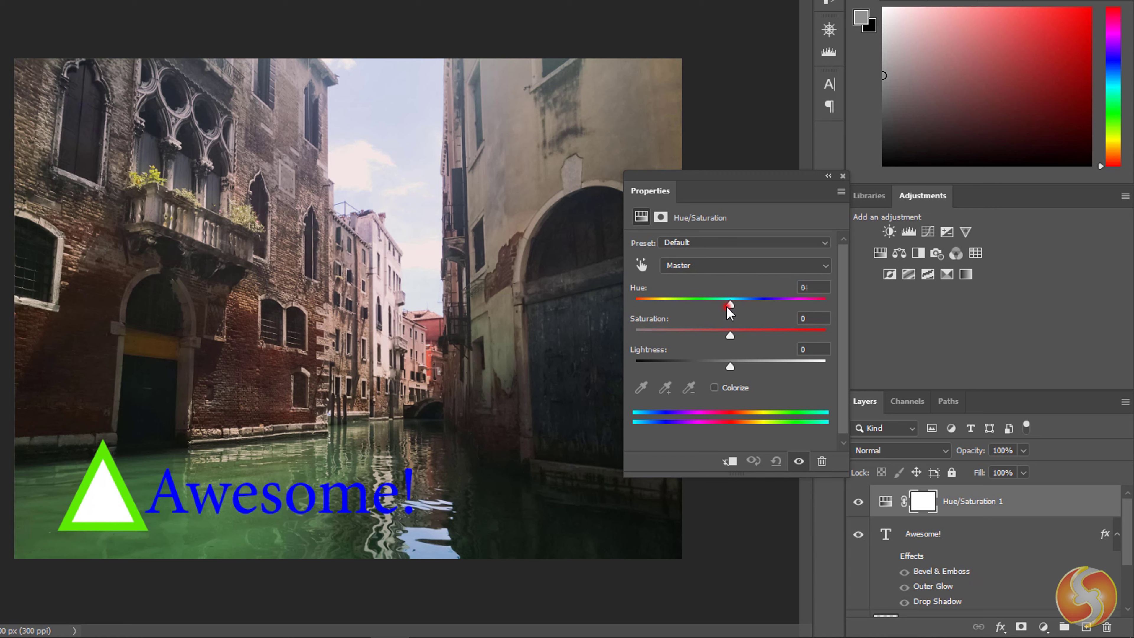
left_click_drag(768, 344, 774, 347)
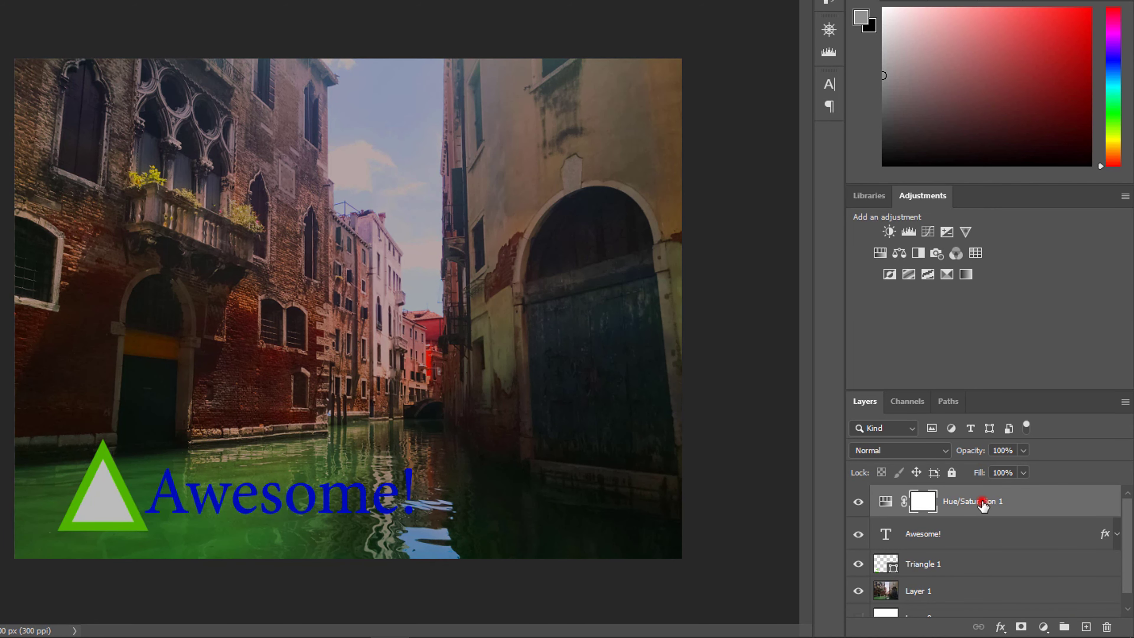
left_click_drag(982, 504, 957, 490)
Reopen the Hue/Saturation adjustment, raise its lightness, and select its layer mask
double_click(884, 501)
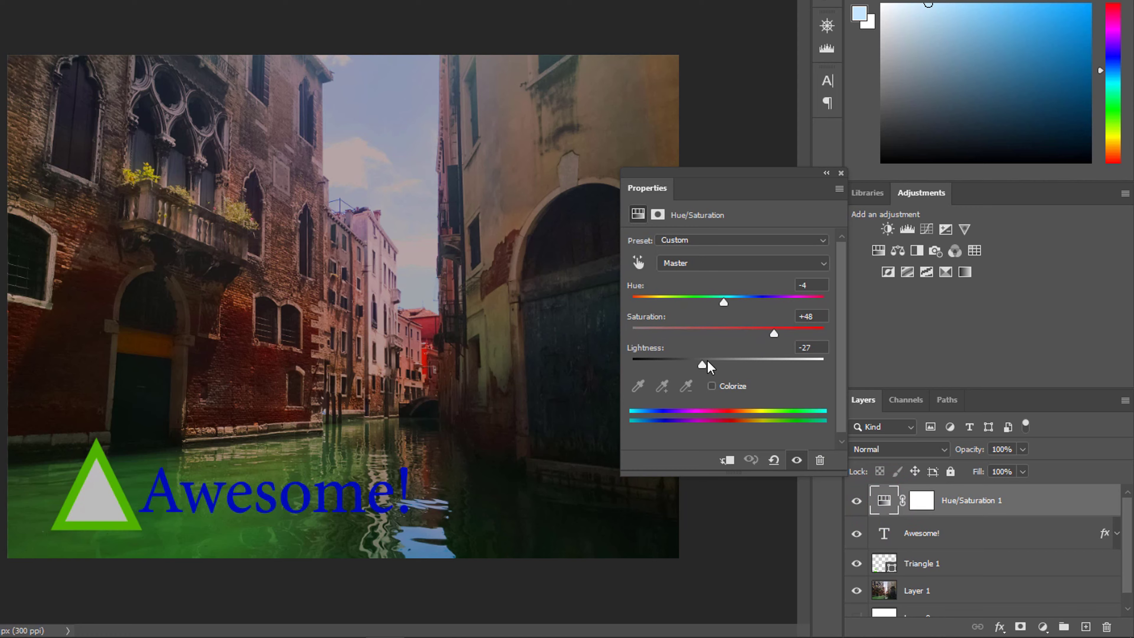
left_click_drag(708, 361, 723, 365)
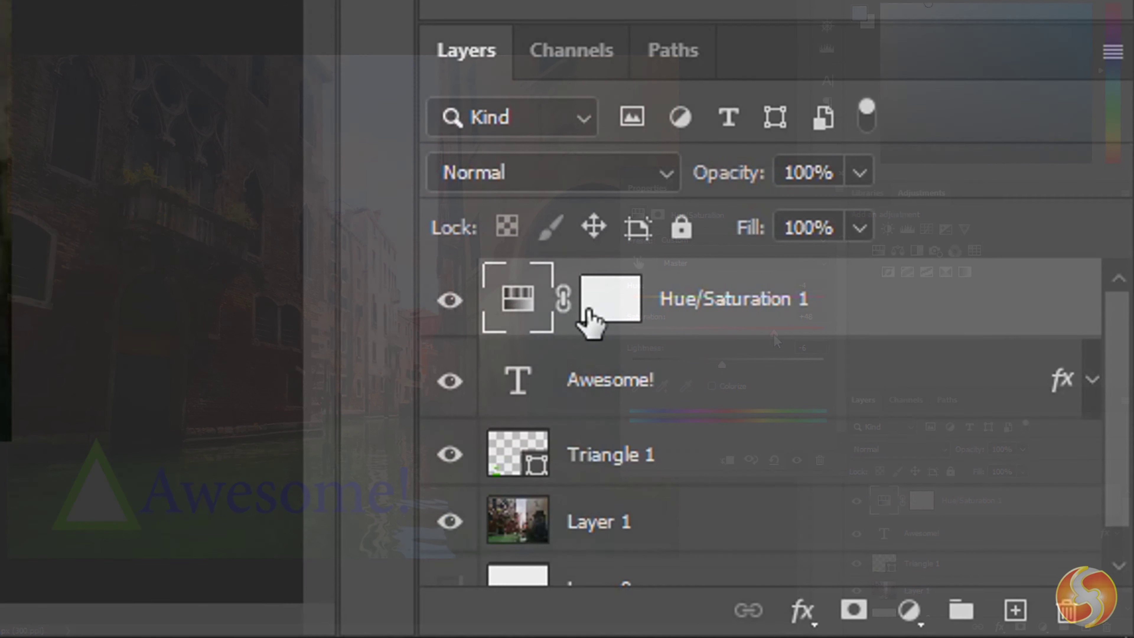
left_click(923, 504)
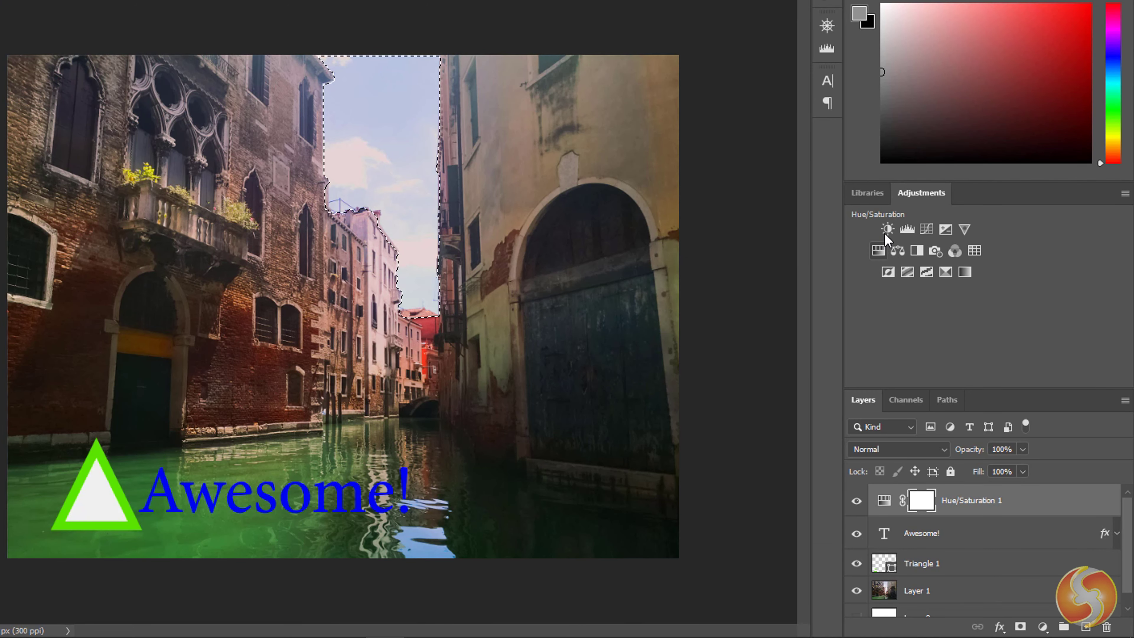
Add a Brightness/Contrast adjustment layer limited to the selected sky, lower its brightness, and select its layer mask
left_click(888, 229)
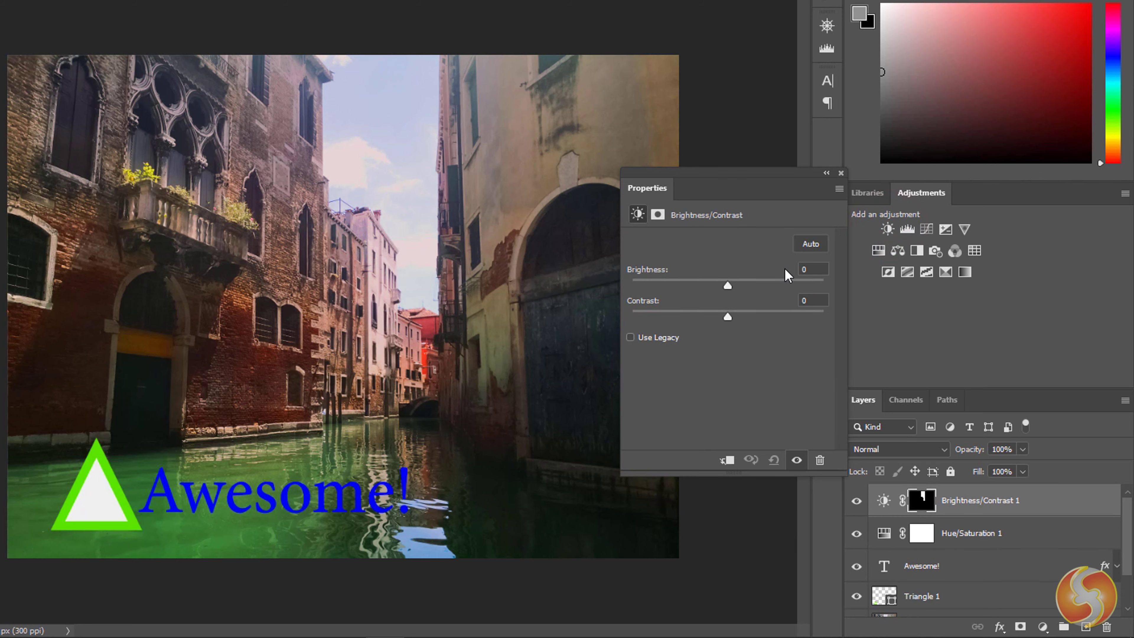
left_click_drag(731, 289, 703, 291)
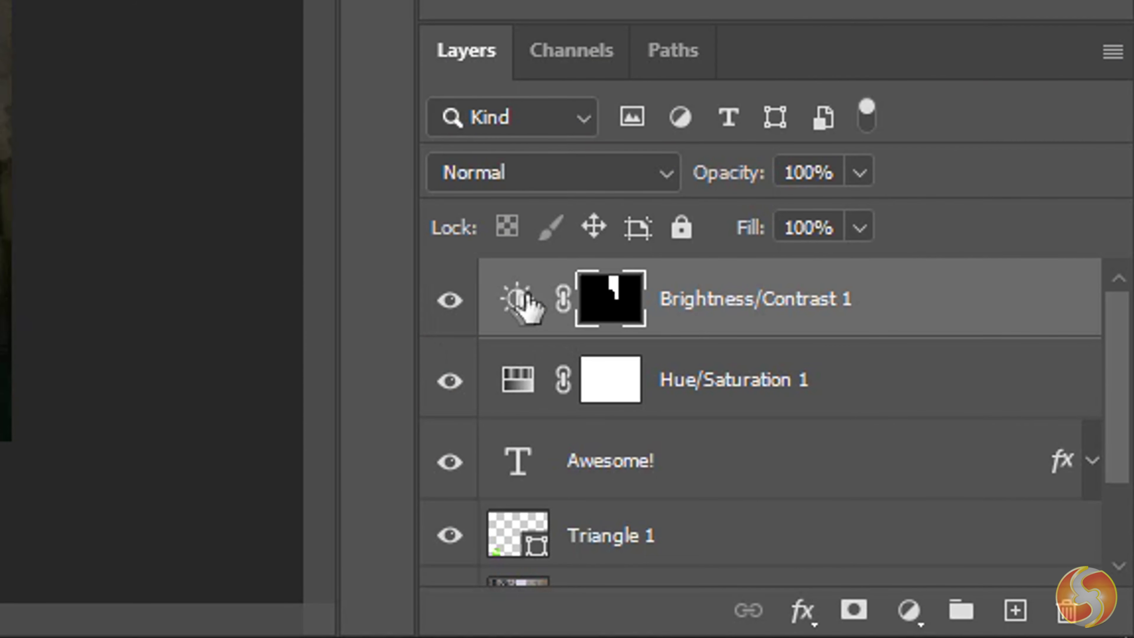
left_click(883, 501)
left_click(610, 300)
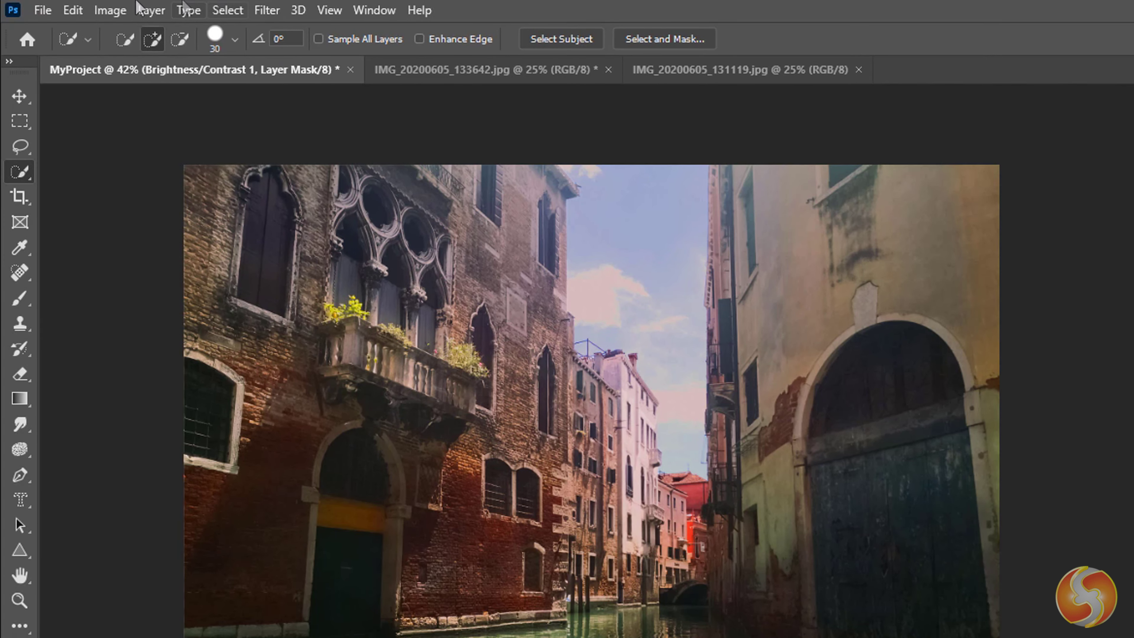
Start saving a copy on the computer as MyProject.psd in Photoshop format, and review the other available file types
left_click(41, 9)
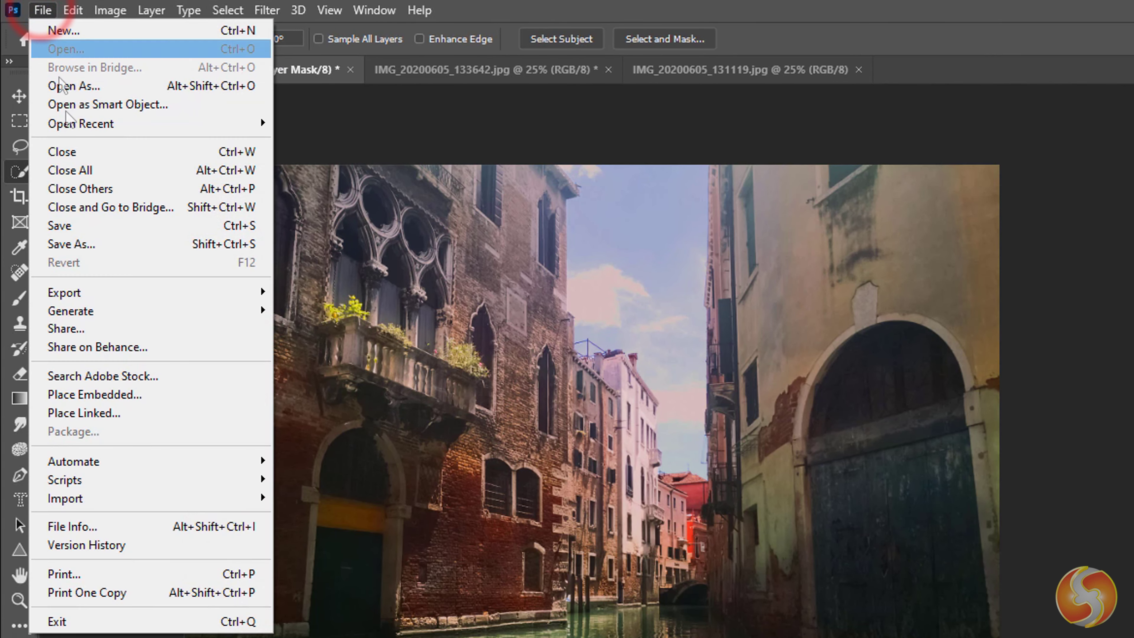
left_click(84, 245)
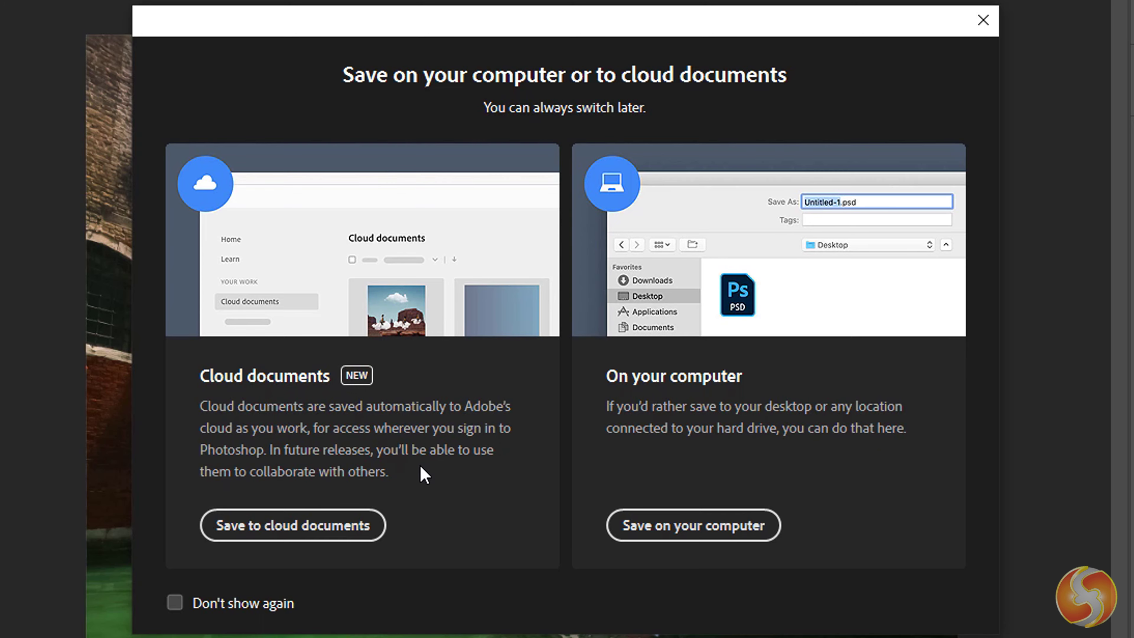
left_click(731, 532)
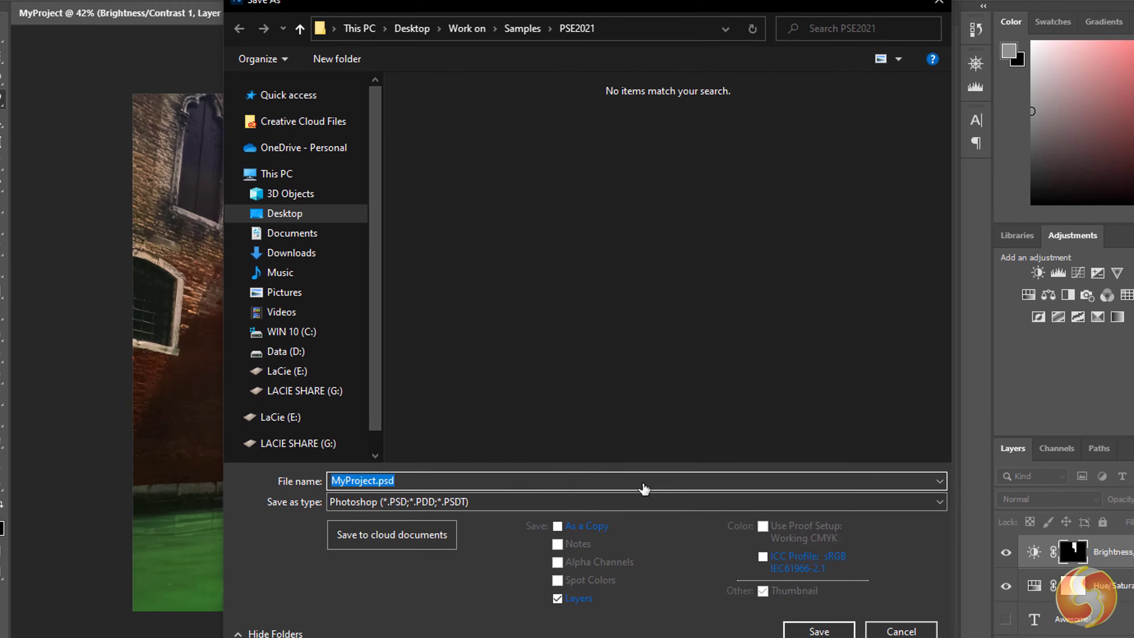
left_click(402, 472)
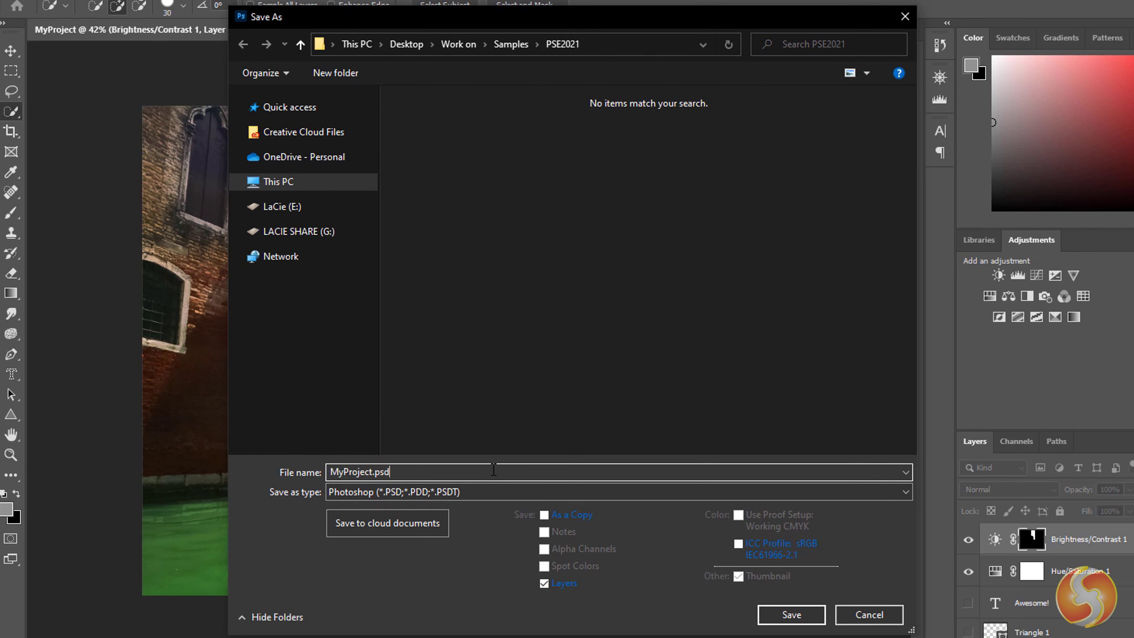
left_click(482, 493)
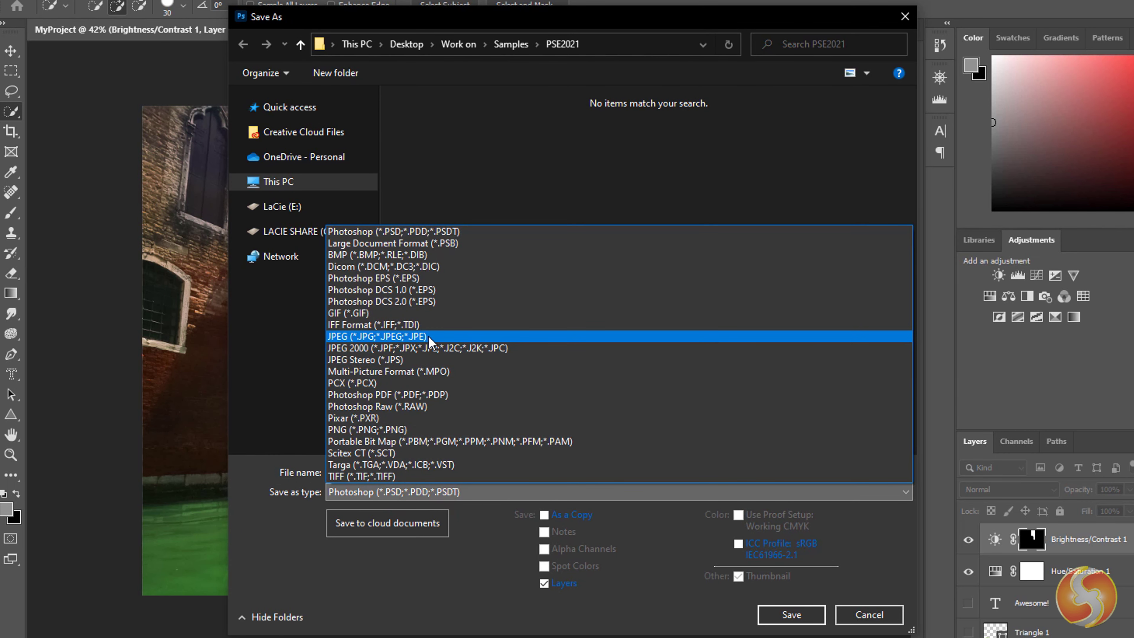
left_click(476, 534)
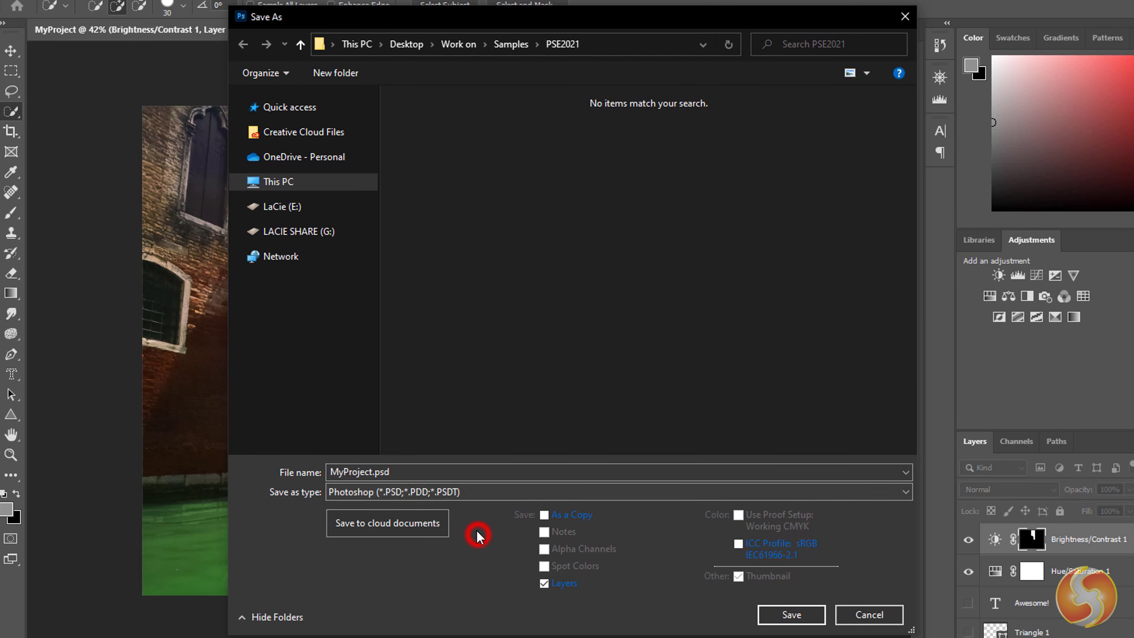